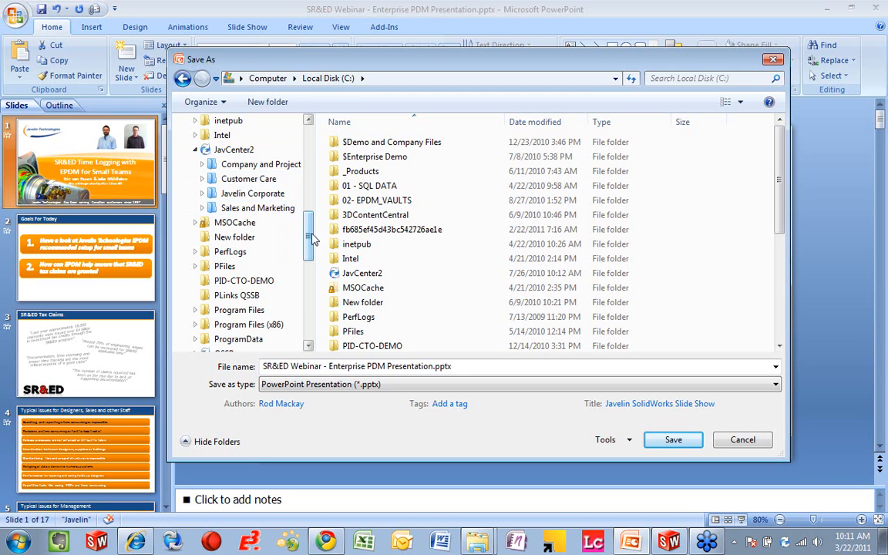
Step: Save the PowerPoint presentation into the Sales folder of the QSSB vault under its existing name
drag(312, 240, 308, 268)
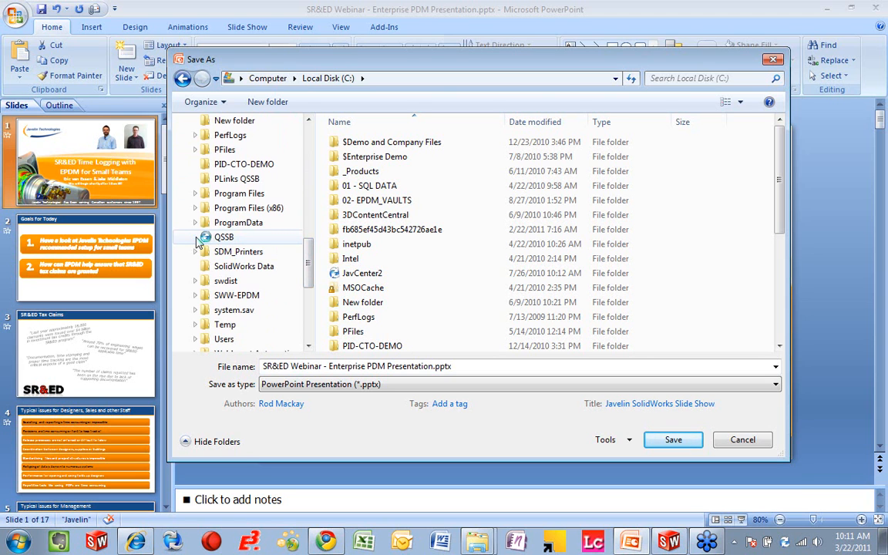
click(197, 239)
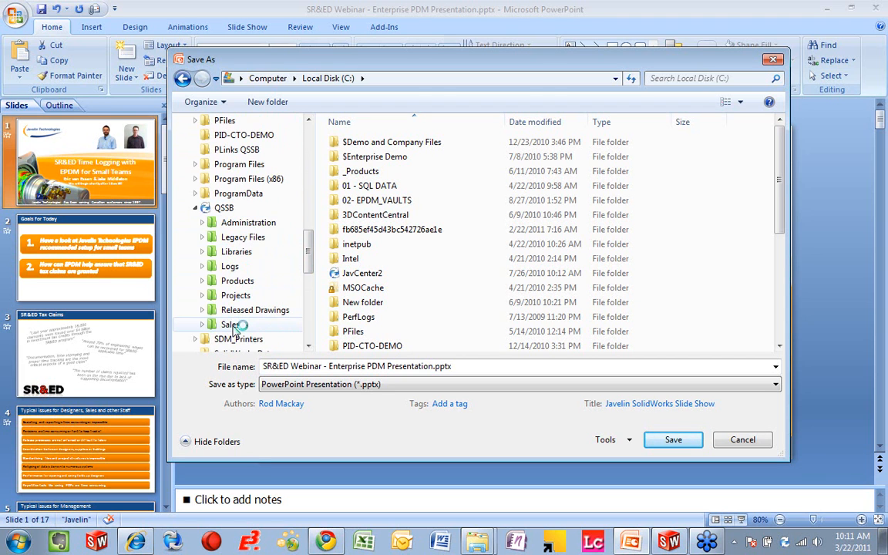
click(231, 324)
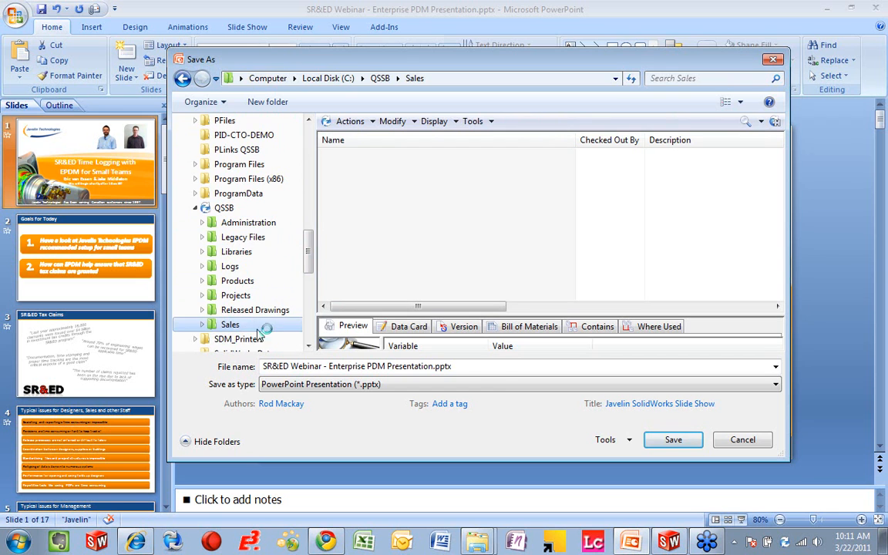
click(671, 443)
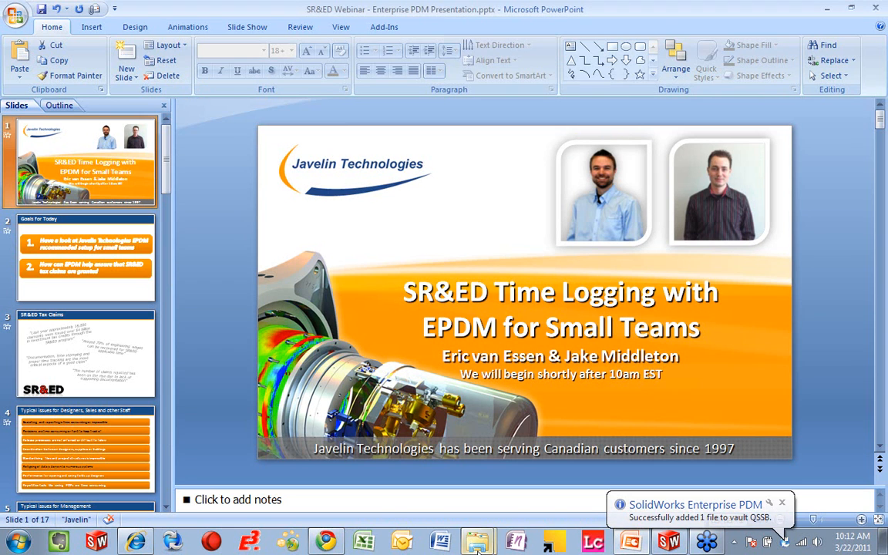
Step: Recolor all the title and subtitle text on slide 1 red and save the presentation
mouse_move(478, 544)
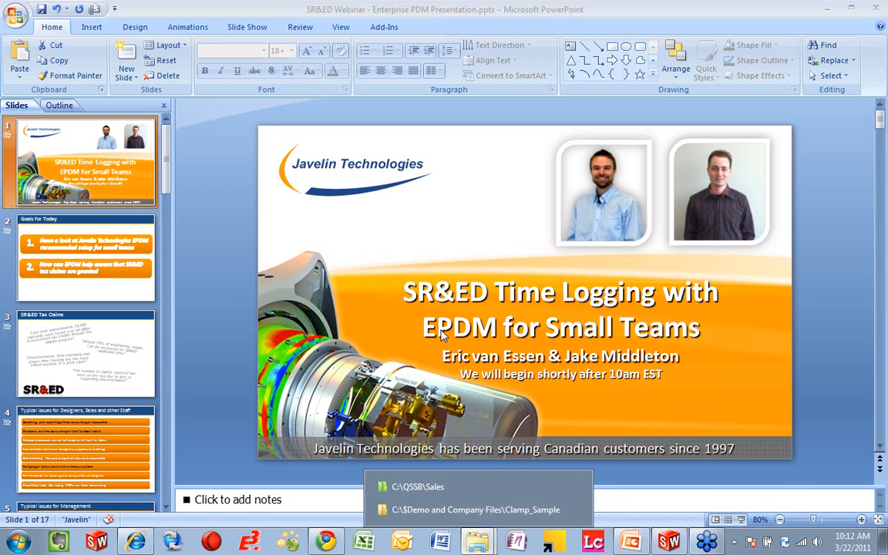
click(418, 292)
drag(419, 292, 702, 374)
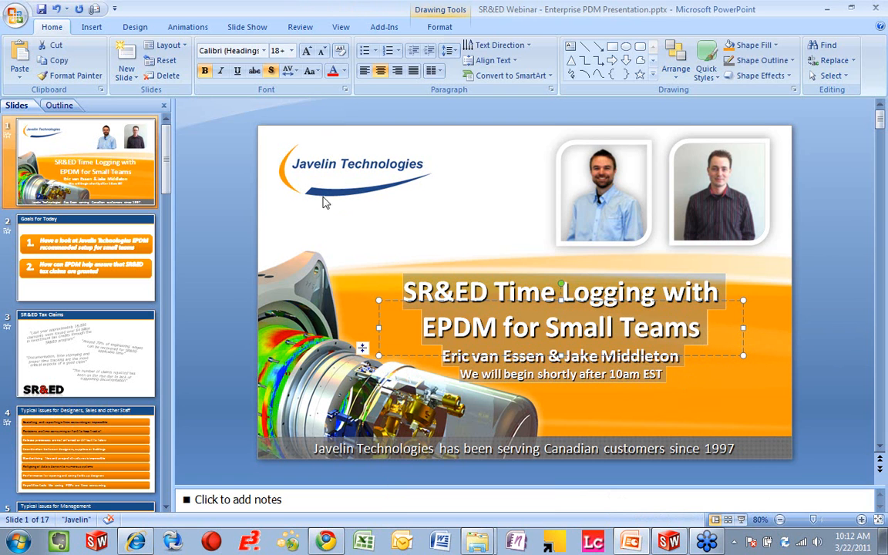
click(333, 70)
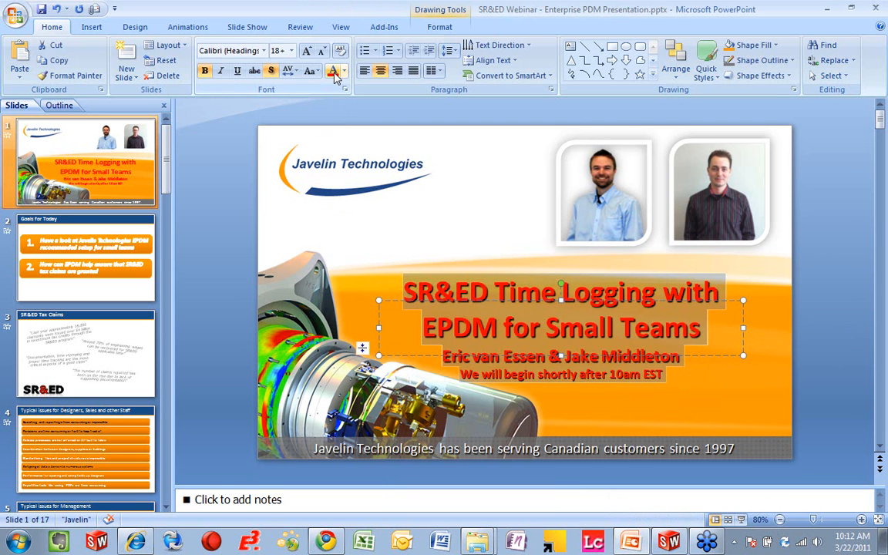
click(413, 235)
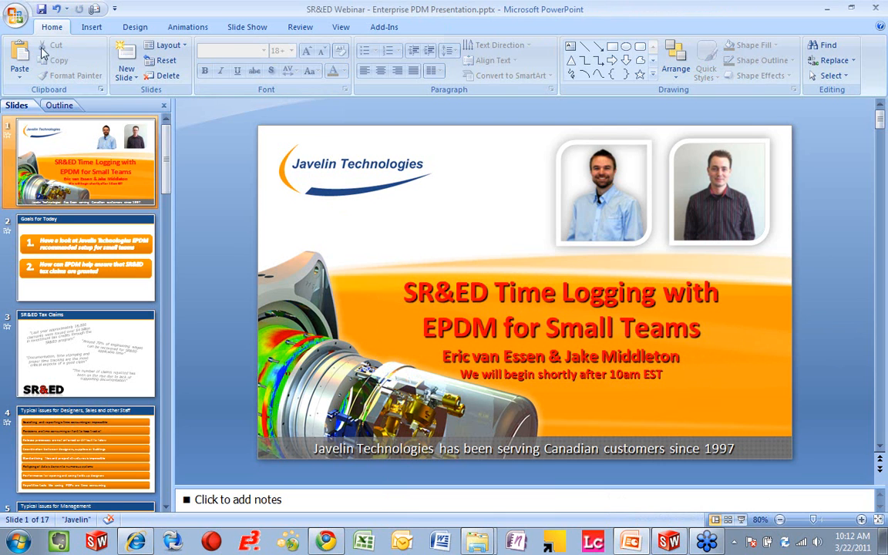
click(42, 9)
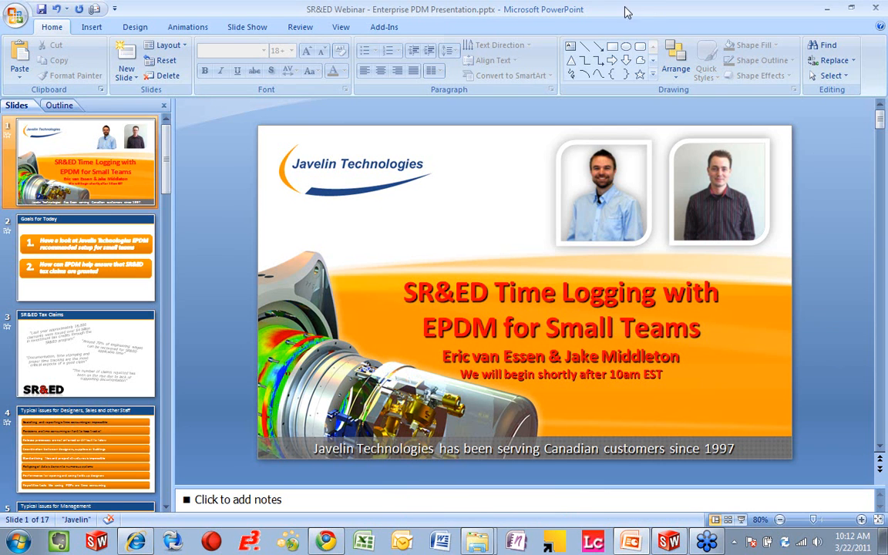
Step: Switch to the Sales vault folder in Windows Explorer and preview SR&ED Webinar - Enterprise PDM Presentation.pptx
click(827, 7)
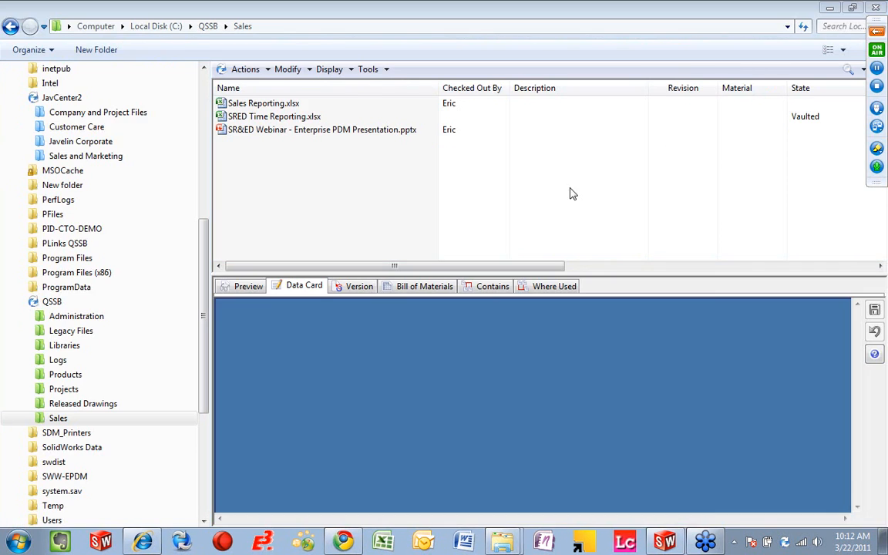
click(251, 288)
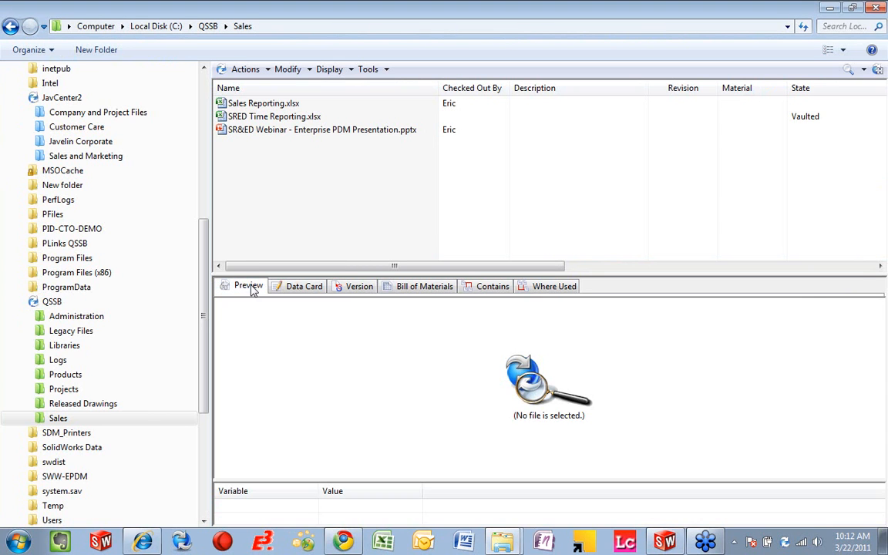
click(271, 133)
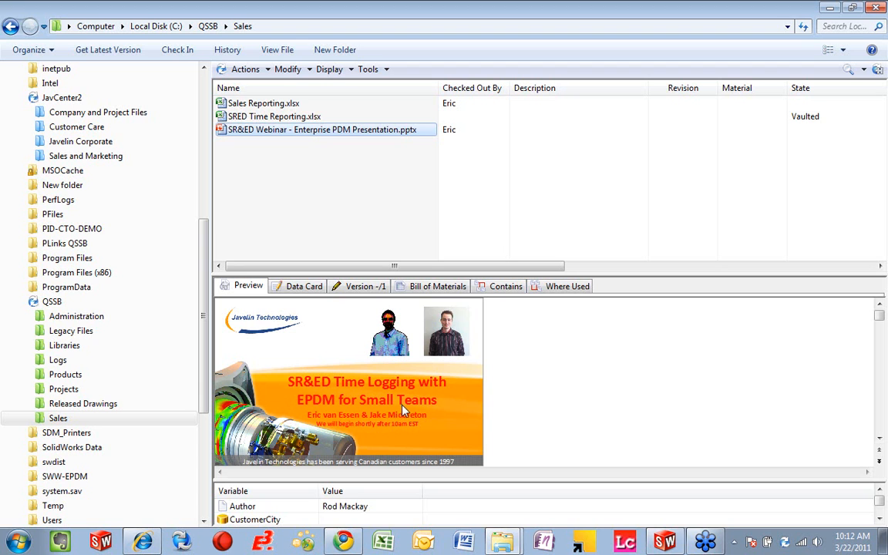
Step: Check in the presentation to the vault with the comment "Changed title to red"
click(182, 51)
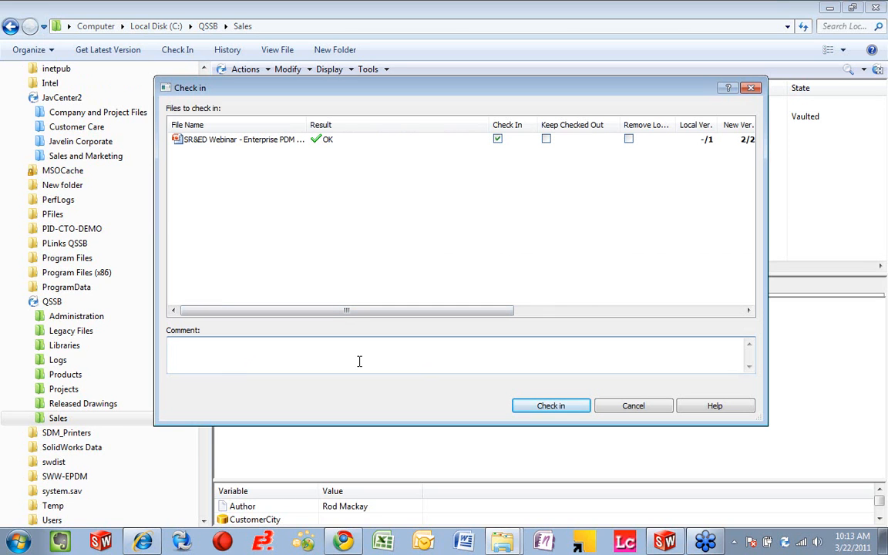
text(Changed title to red)
click(543, 409)
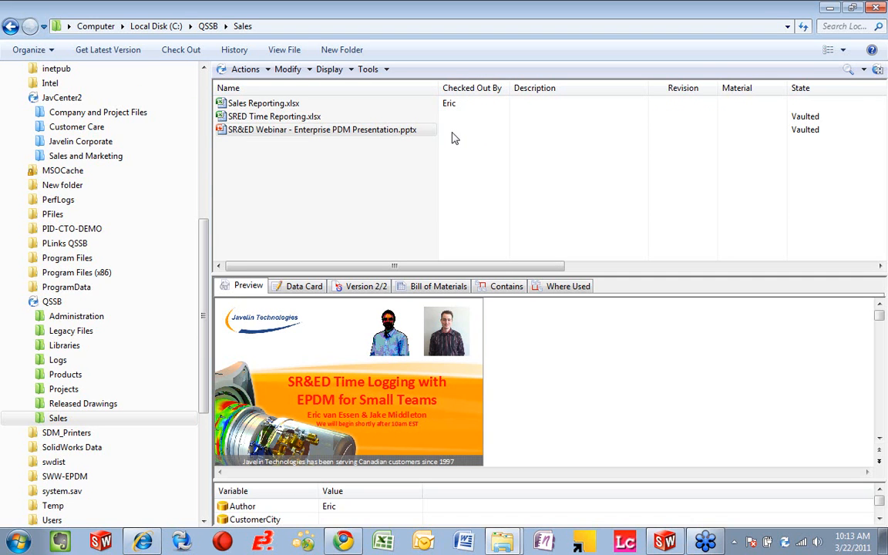
Step: Enlarge the preview area by shrinking the variable list below it and the file list above it
drag(396, 476, 410, 515)
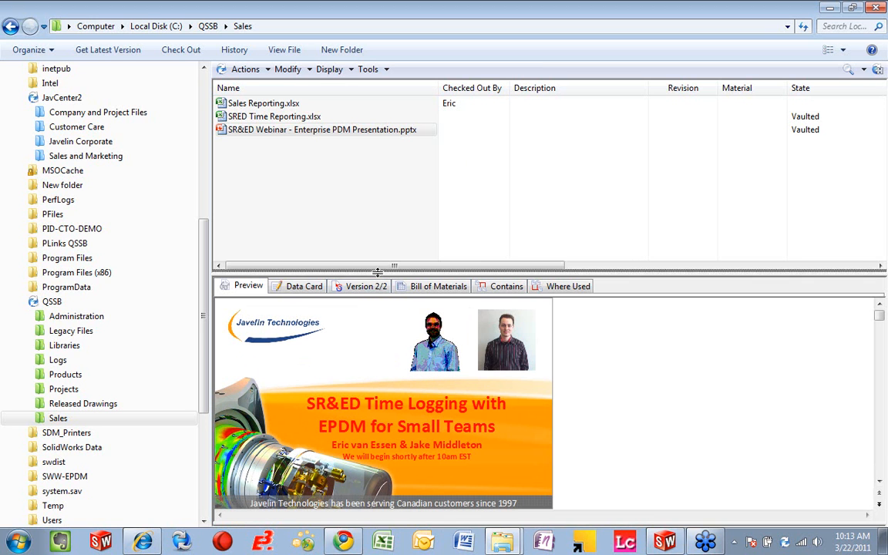
drag(377, 272, 345, 199)
drag(374, 453, 374, 516)
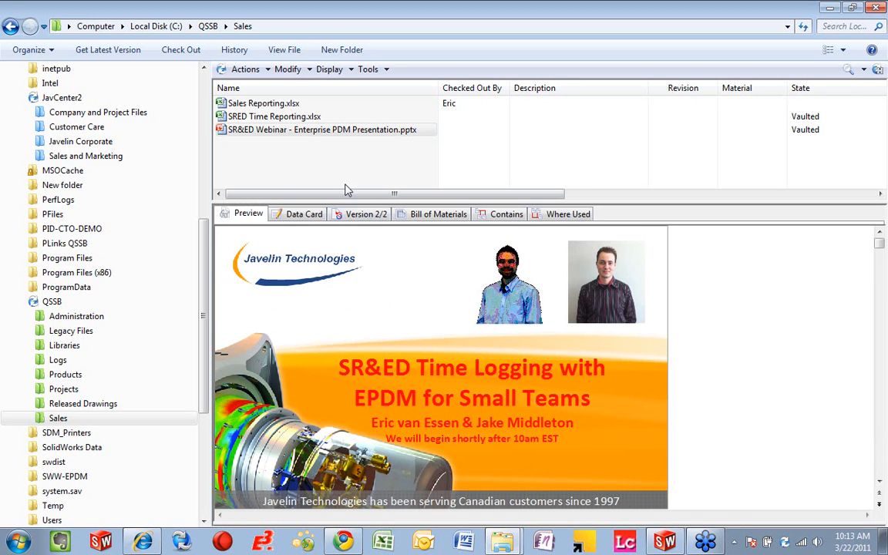
Step: Get version 1 of the presentation for comparison, and return to its latest version
click(263, 70)
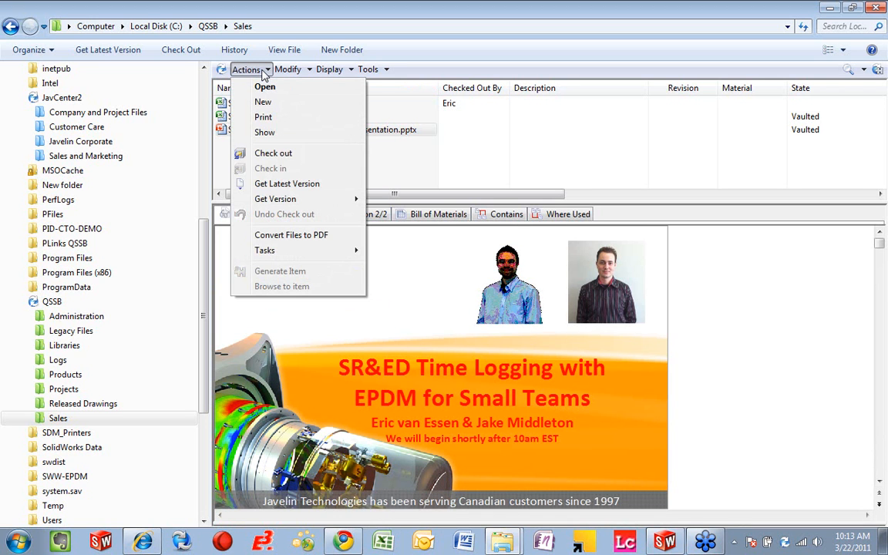
mouse_move(337, 201)
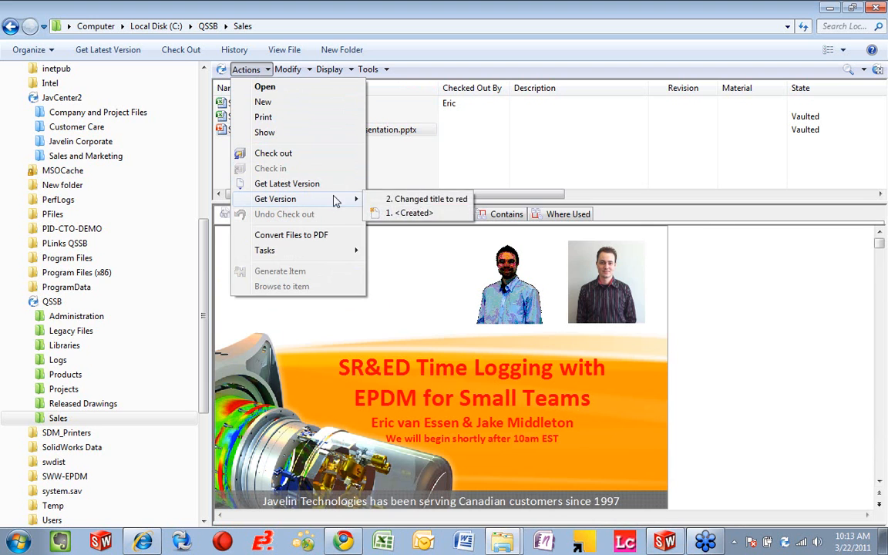
click(401, 216)
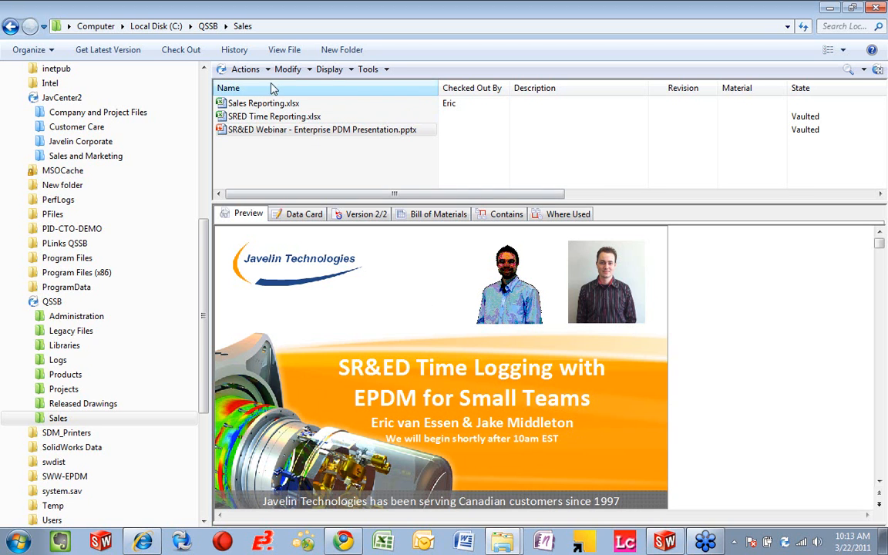
click(130, 52)
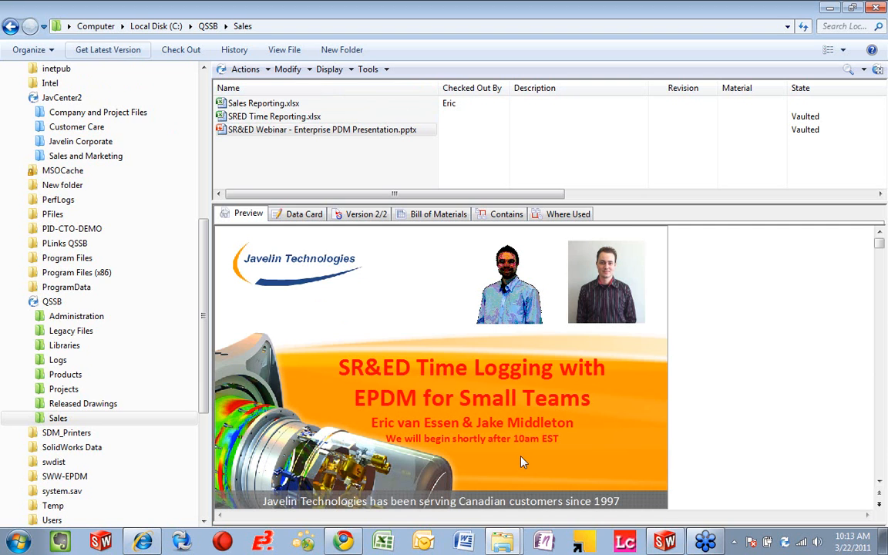
Step: Review the presentation's history of events, versions, dates and comments, narrowing the columns to fit, and close it
click(235, 49)
drag(270, 267, 357, 277)
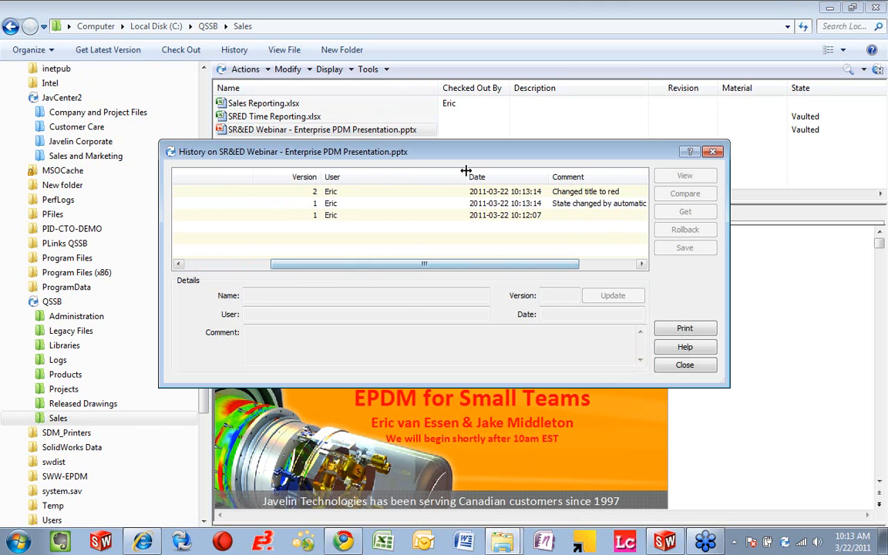
drag(468, 173, 362, 176)
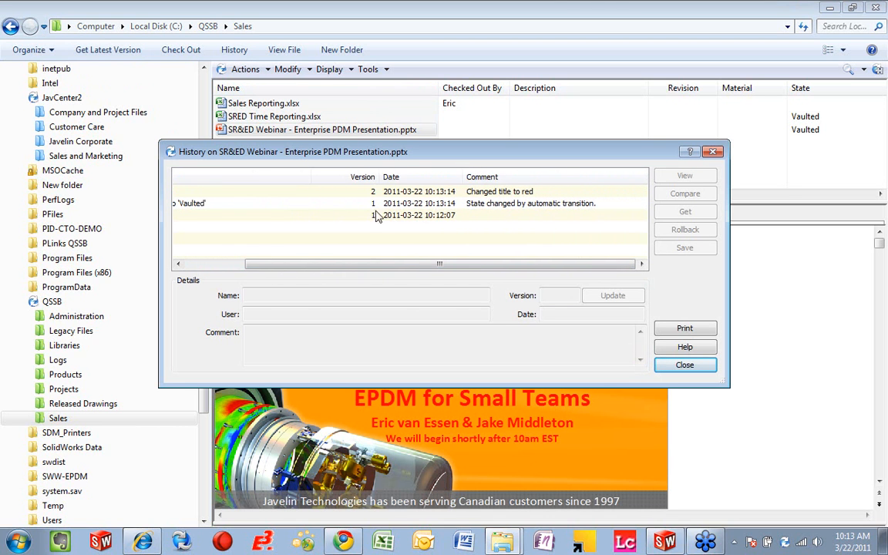
drag(378, 264, 323, 264)
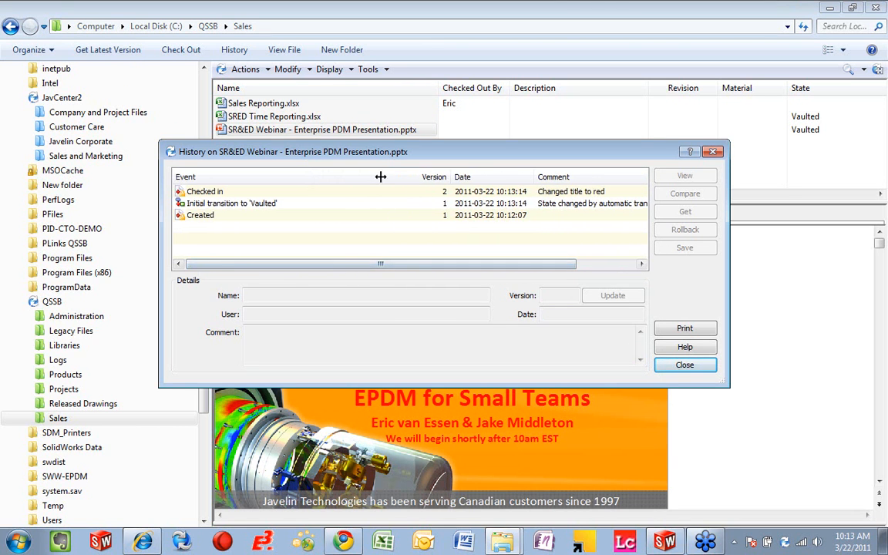
drag(383, 176, 307, 178)
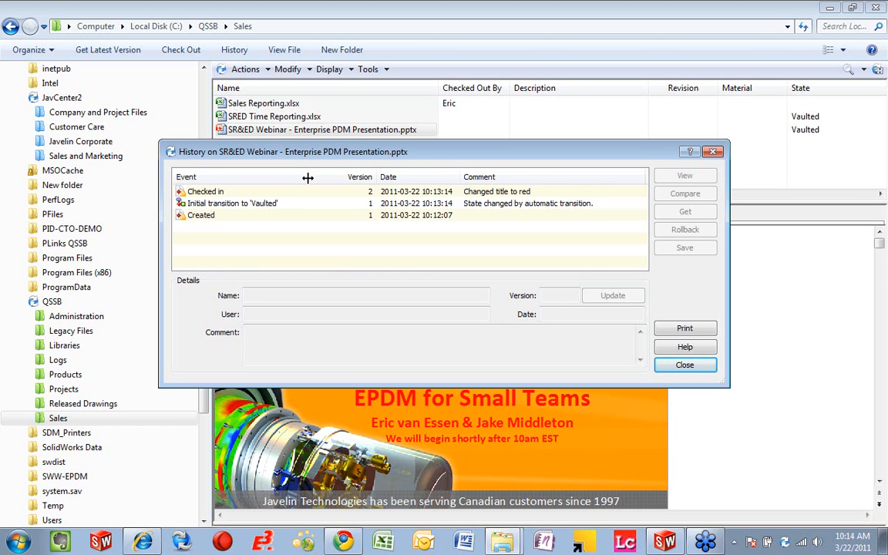
click(680, 369)
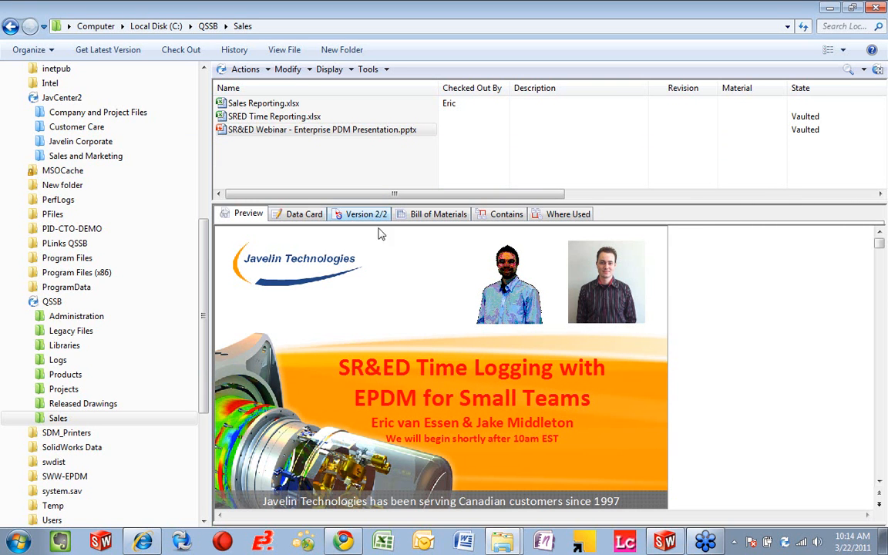
Step: Make the file list slightly taller and examine the new-document templates offered in the vault's Sales folder
drag(323, 201, 324, 213)
click(242, 131)
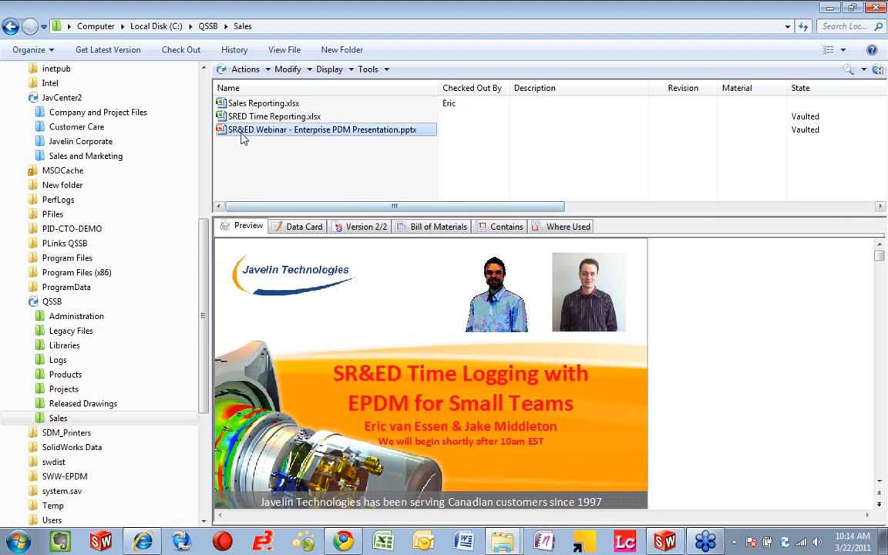
drag(206, 231, 206, 248)
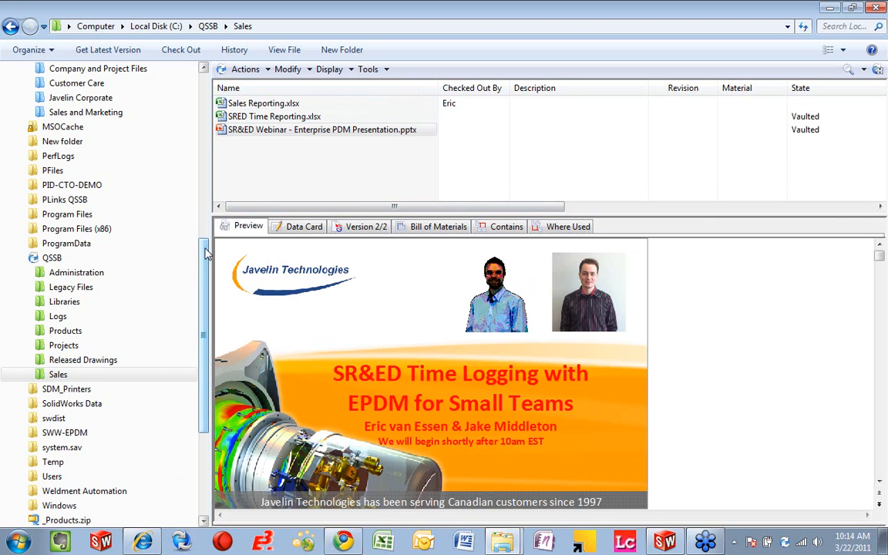
right_click(330, 180)
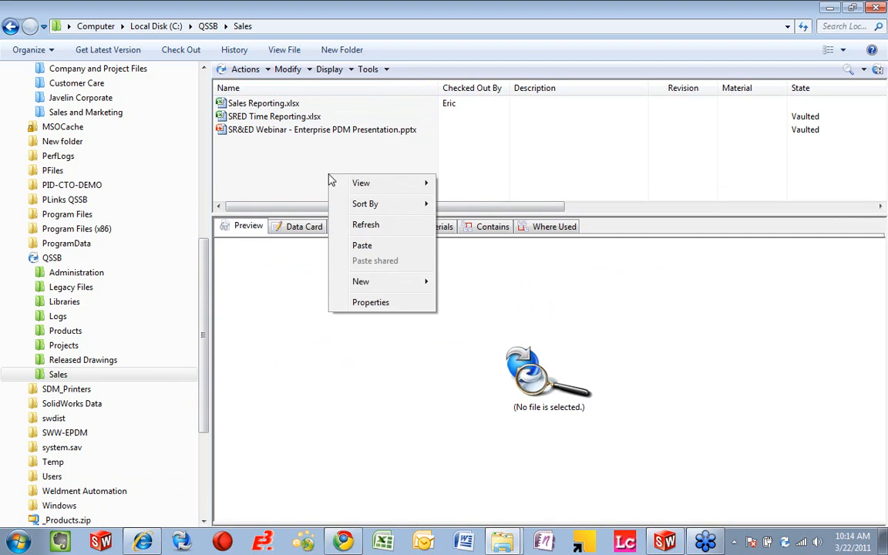
mouse_move(399, 285)
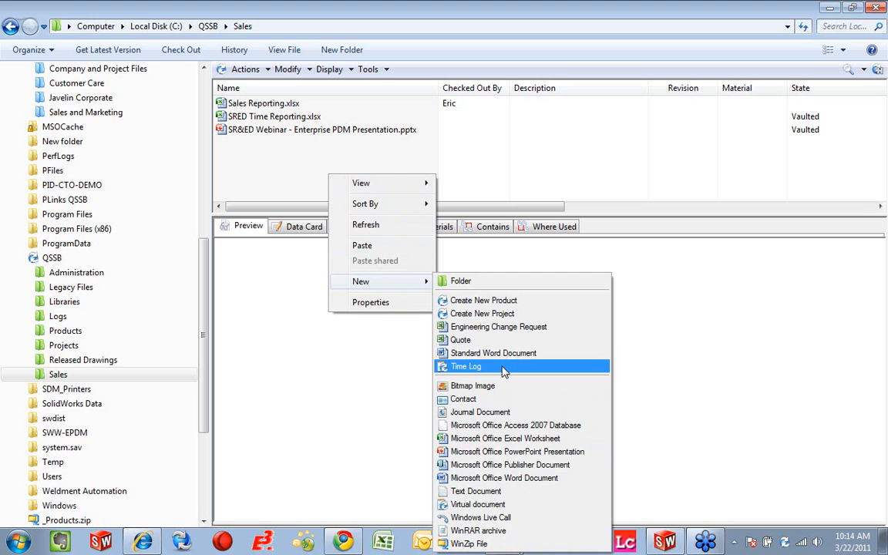
Step: Open the non-vault PerfLogs folder and examine the new item types offered there for comparison
click(57, 155)
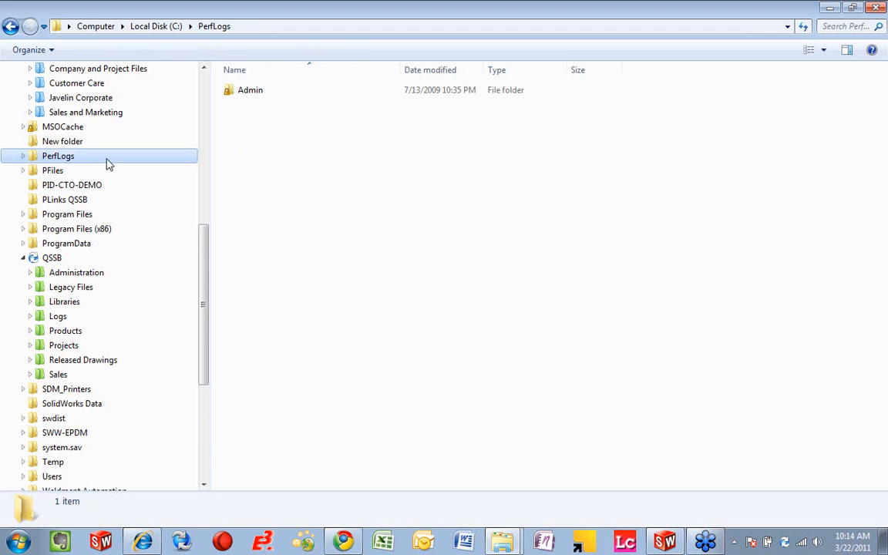
right_click(296, 172)
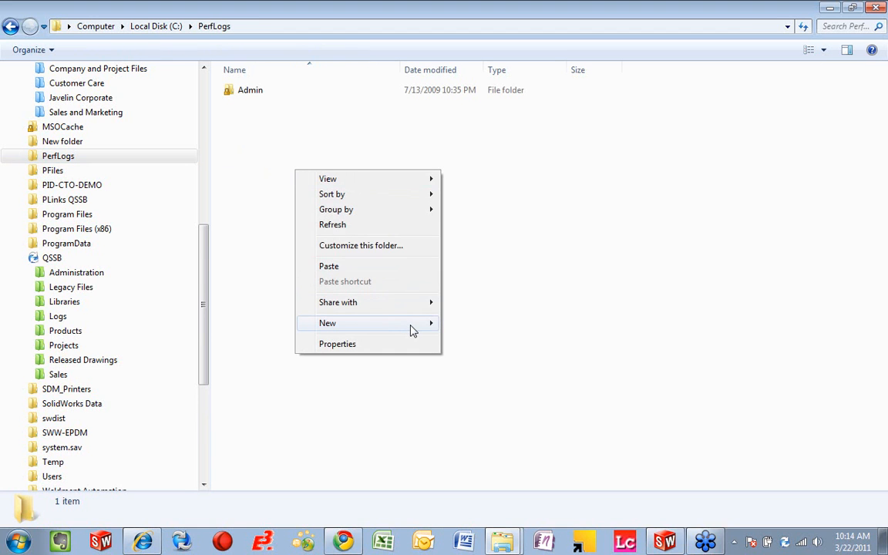
mouse_move(411, 329)
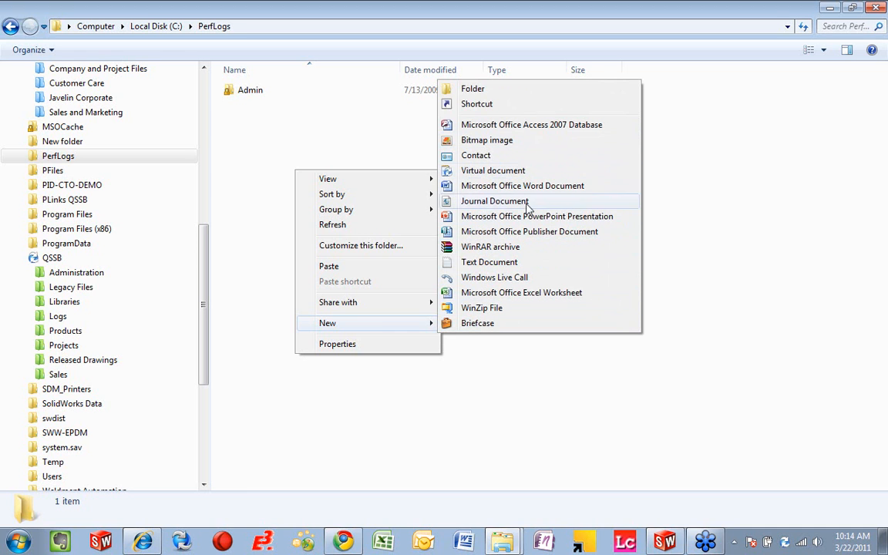
Step: Start a new project from the Create New Project template in the vault's Sales folder and name it SRED Sample Project
click(61, 373)
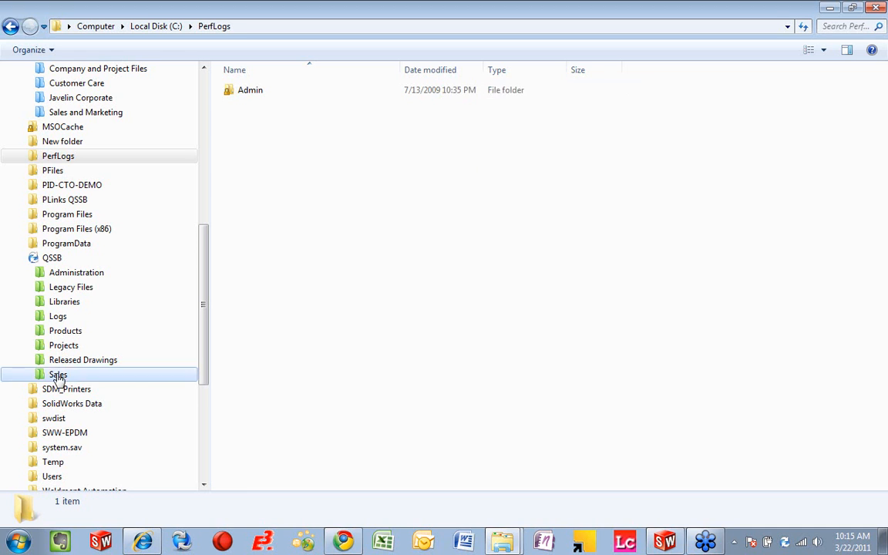
click(60, 374)
right_click(330, 185)
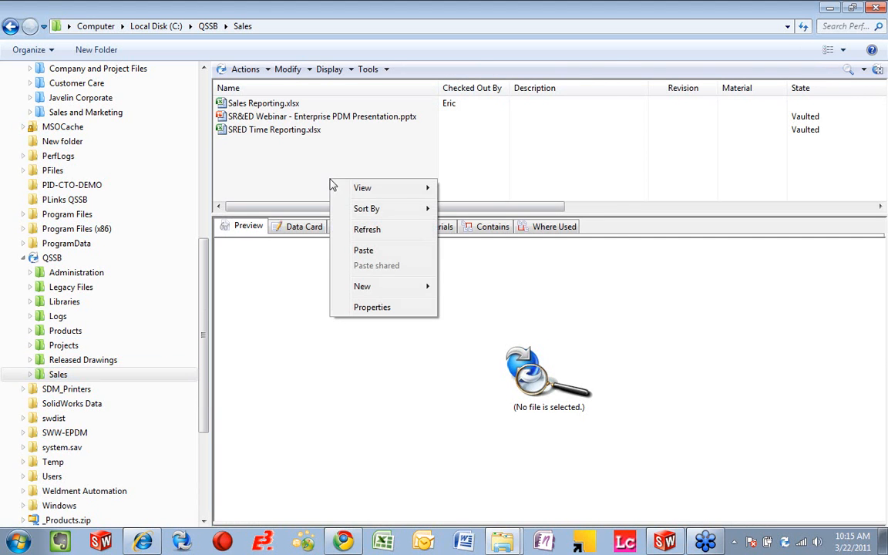
mouse_move(406, 287)
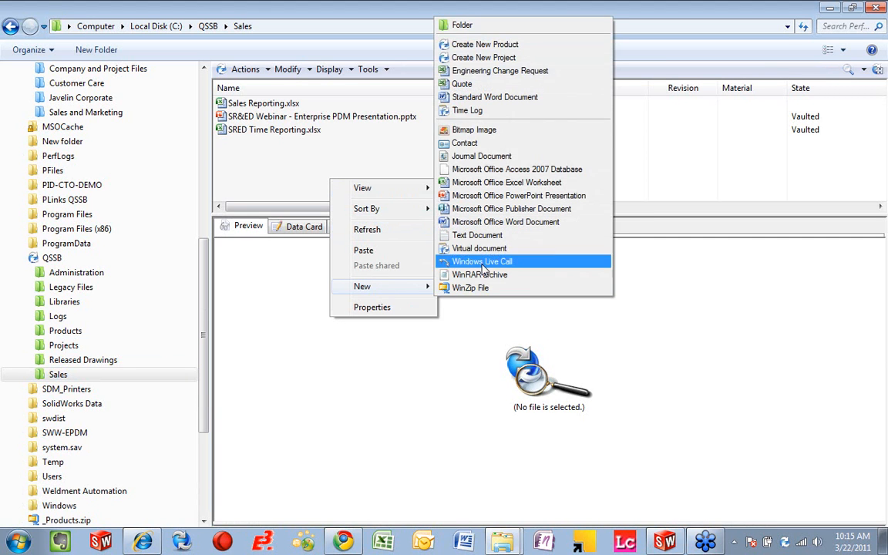
click(509, 57)
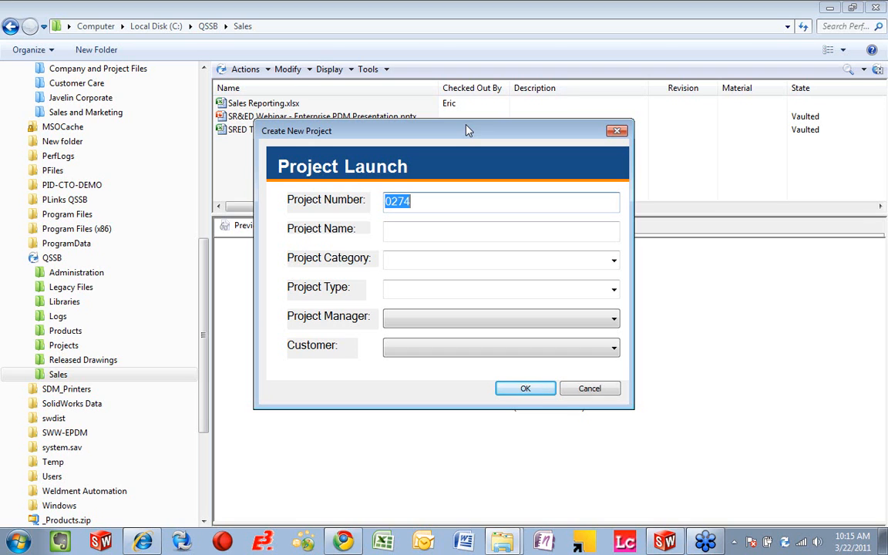
click(451, 233)
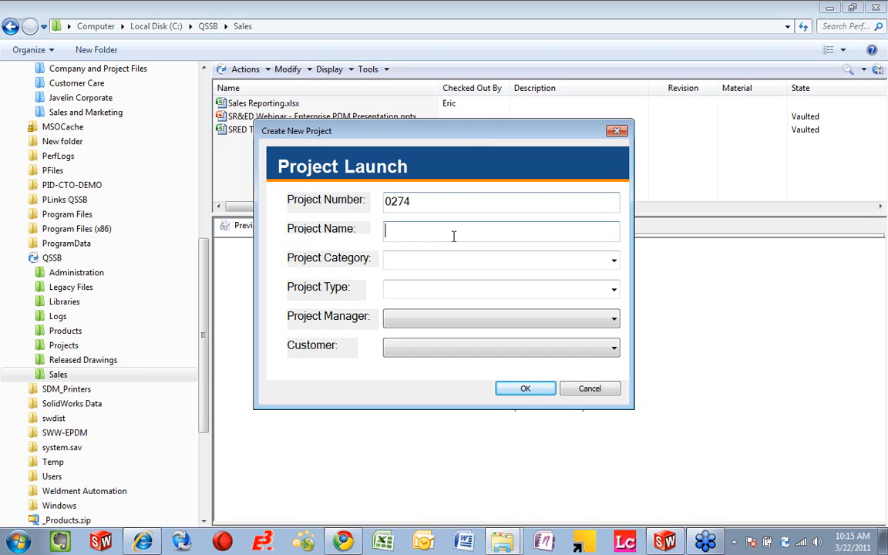
drag(412, 202, 386, 201)
click(422, 234)
text(SRED )
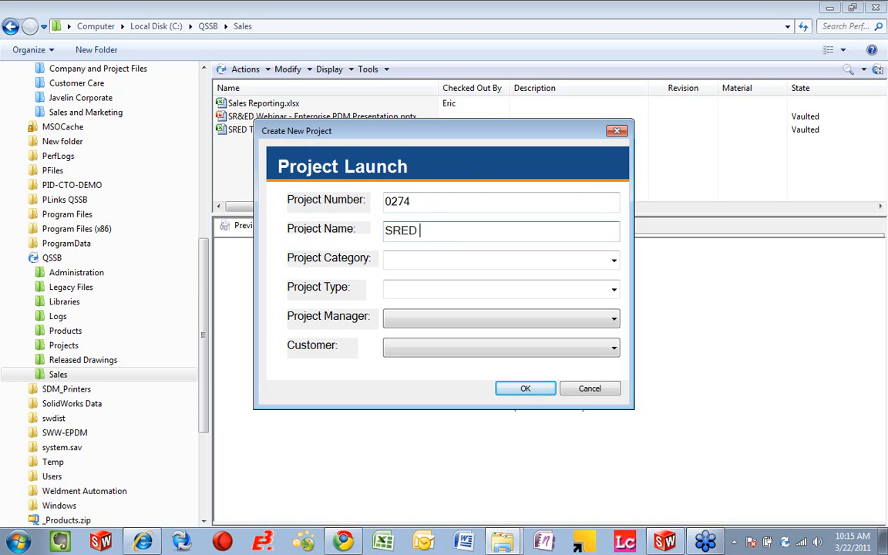
text(Sample Project)
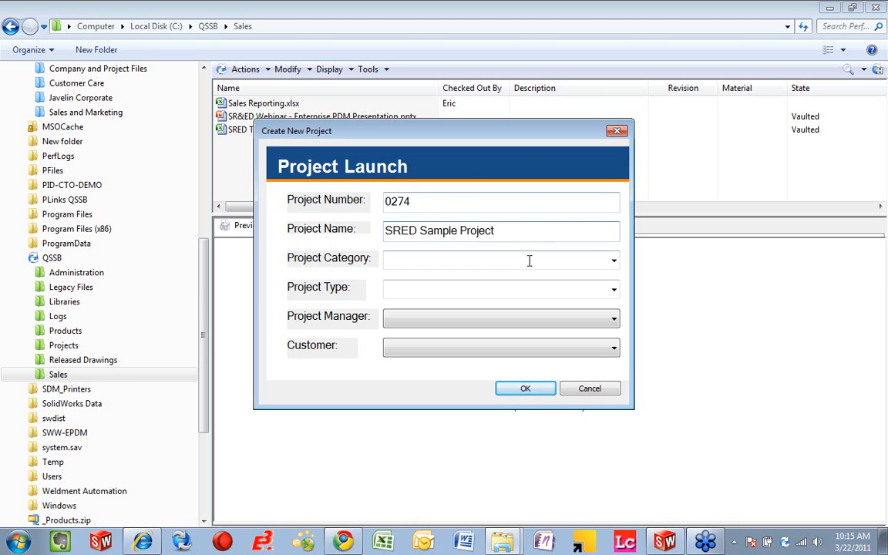
Step: Set the project category to Sample Category 1 and the project type to Category 1 Type 1
click(614, 260)
click(498, 326)
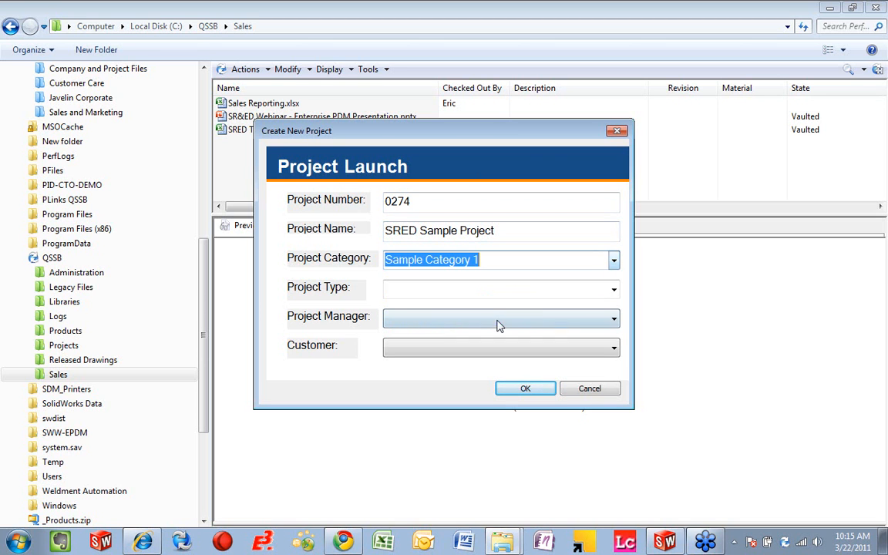
click(613, 288)
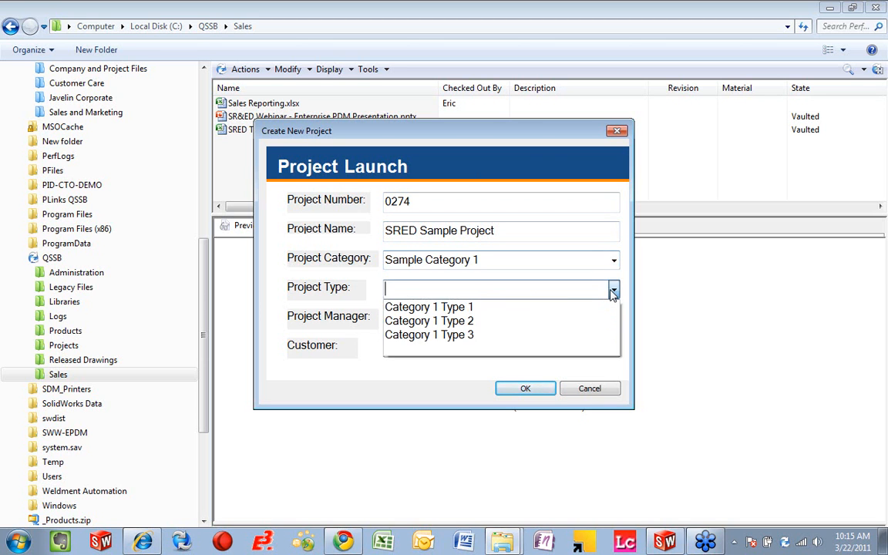
click(568, 309)
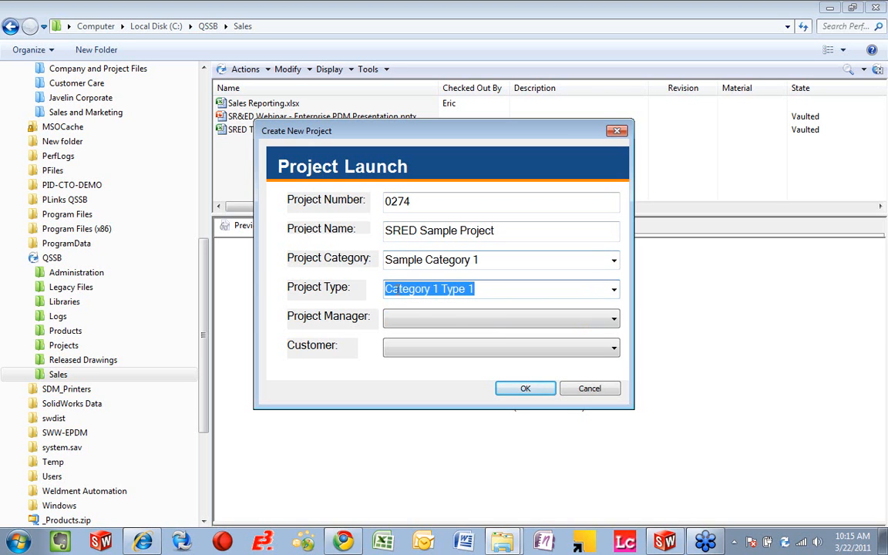
Step: Assign the second listed project manager, choose Javelin Technologies as the customer, and create the project
click(605, 324)
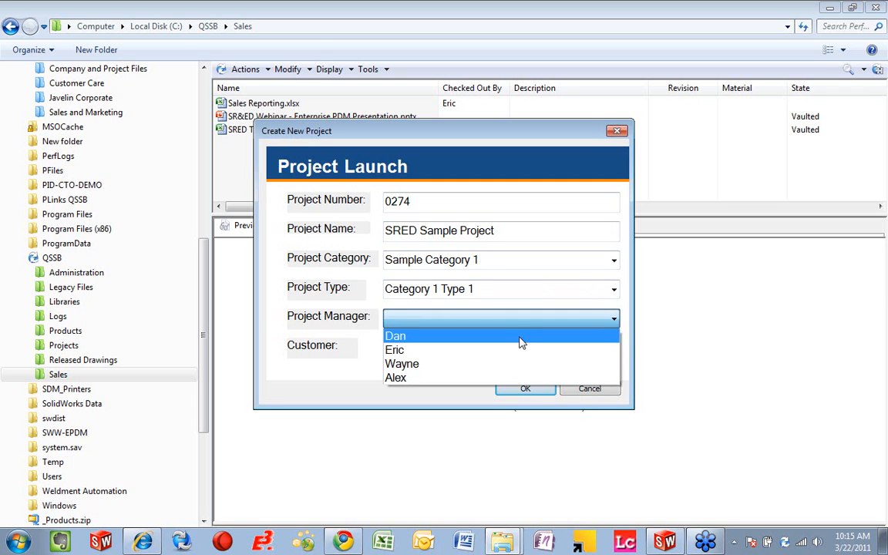
click(485, 351)
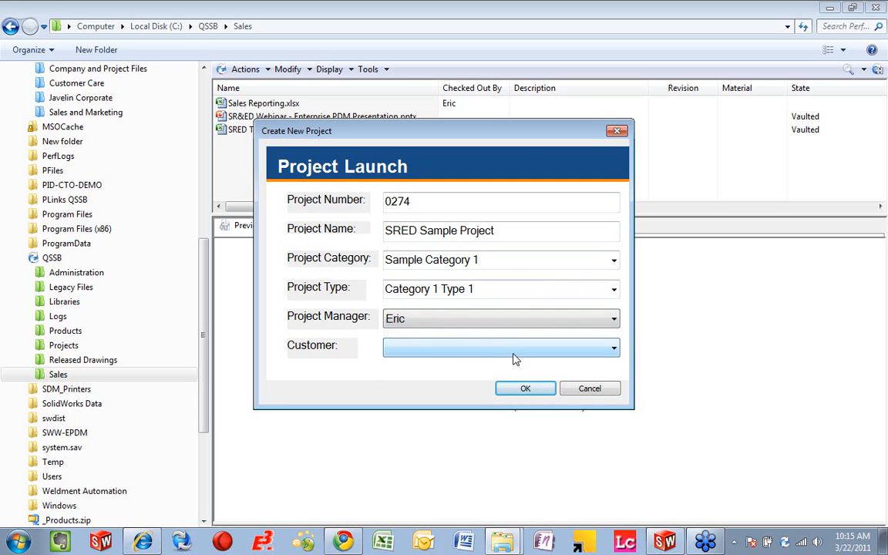
click(519, 352)
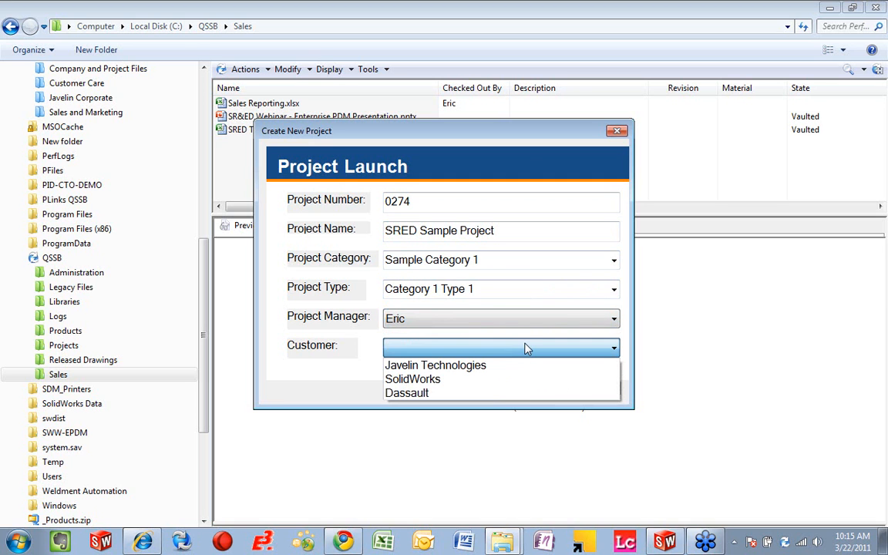
click(492, 367)
click(516, 390)
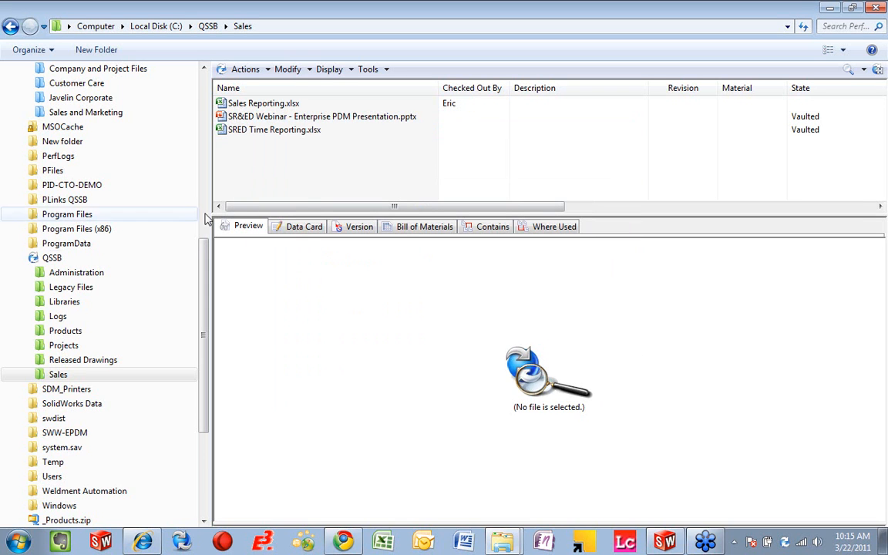
Step: Open the new SRED Sample Project folder in the 2011 folder of the vault's Projects
click(54, 349)
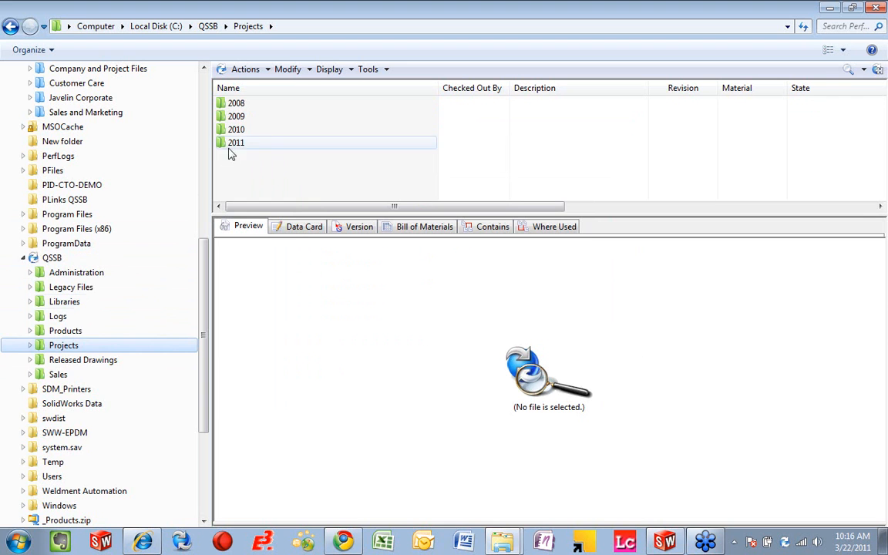
click(31, 345)
drag(205, 259, 205, 331)
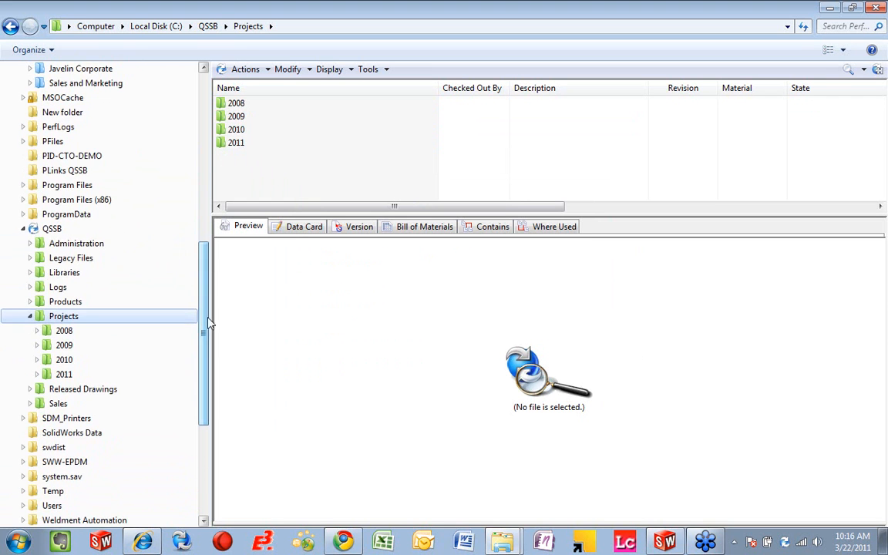
double_click(242, 146)
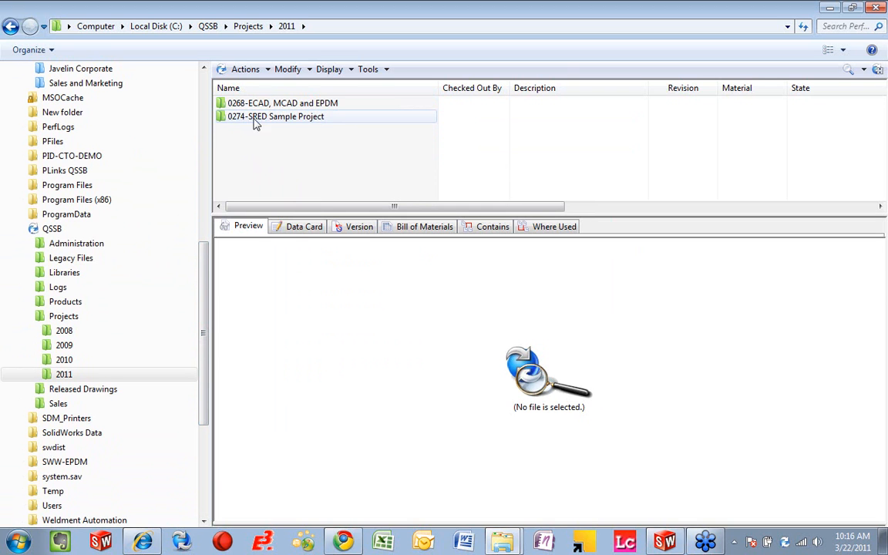
double_click(287, 121)
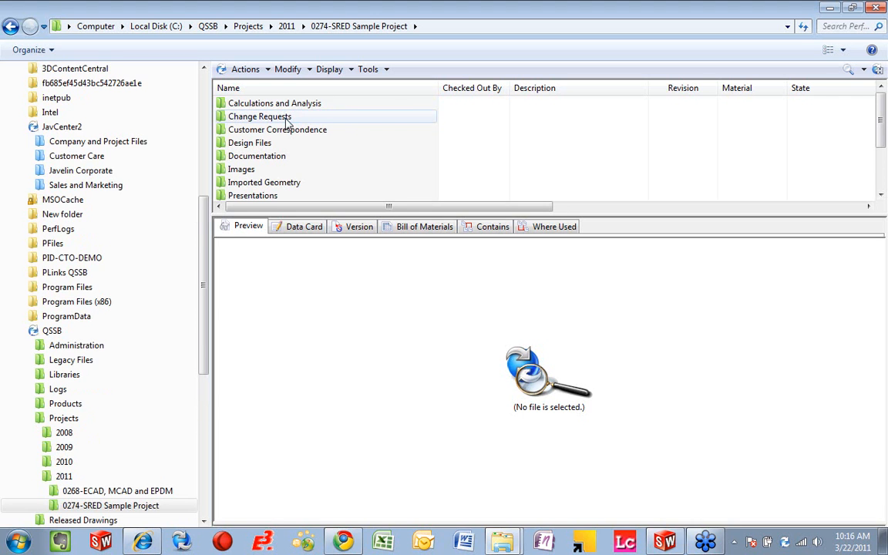
Step: Expand the project's subfolders, examine the Design Files folder's data card, and make the file list slightly taller
scroll(206, 300, down, 5)
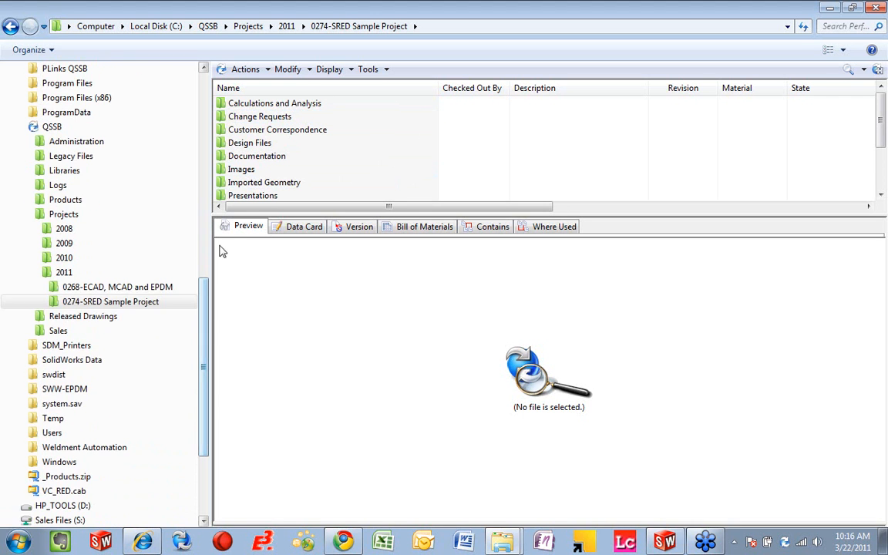
click(44, 301)
drag(202, 303, 204, 411)
click(298, 225)
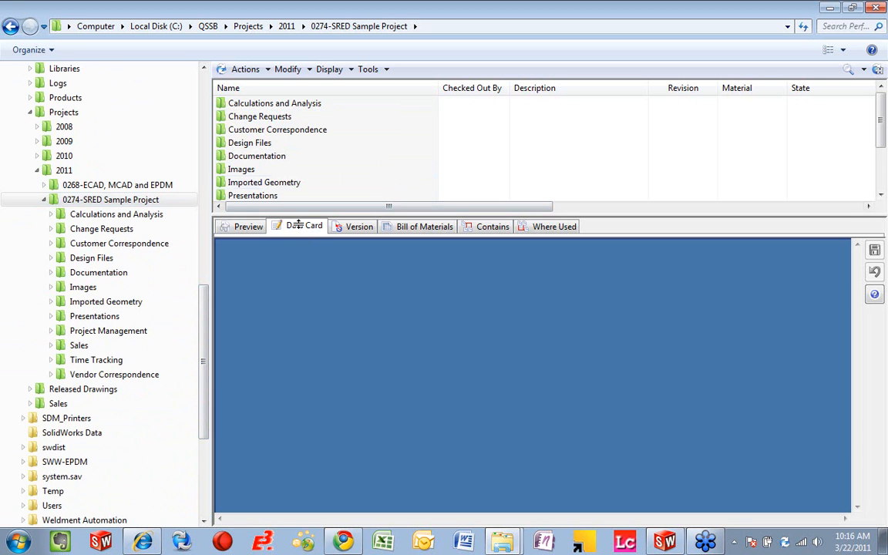
click(274, 145)
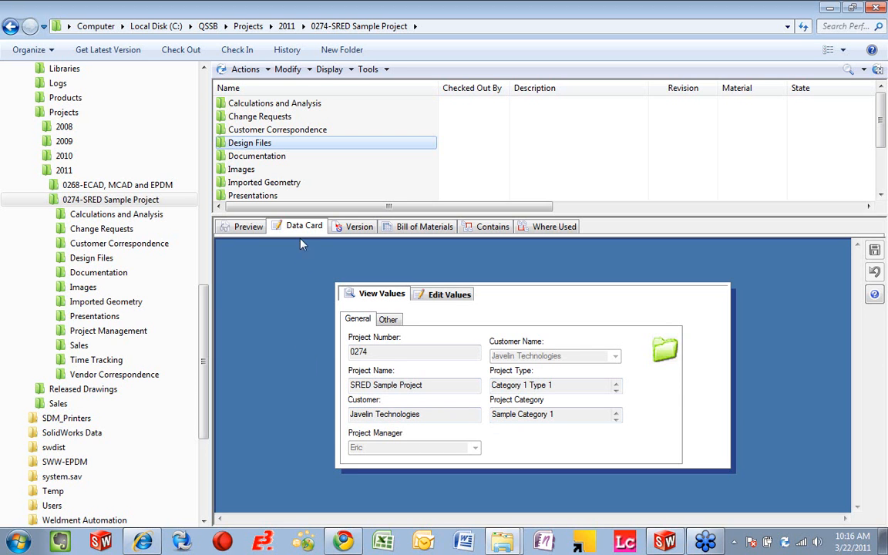
drag(299, 215, 299, 233)
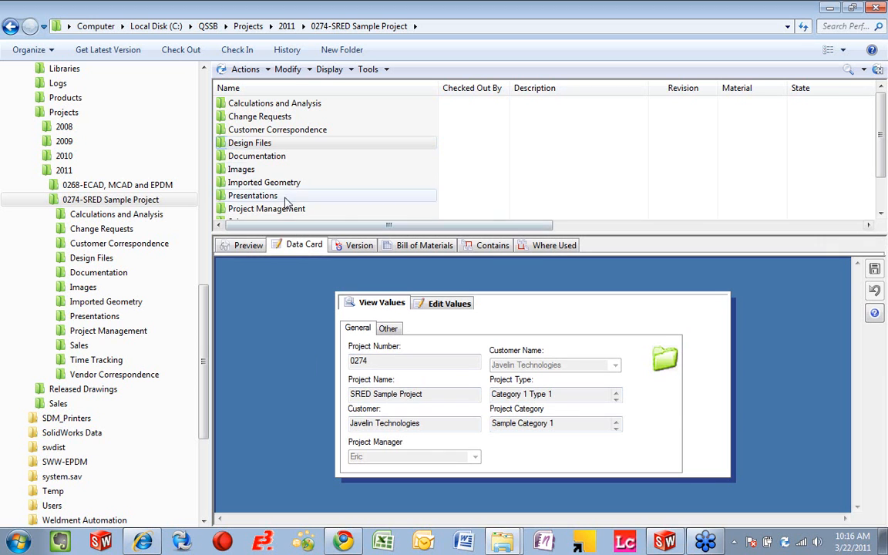
Step: Copy all files from the Clamp_Sample folder into the project's Design Files folder
click(268, 144)
double_click(268, 145)
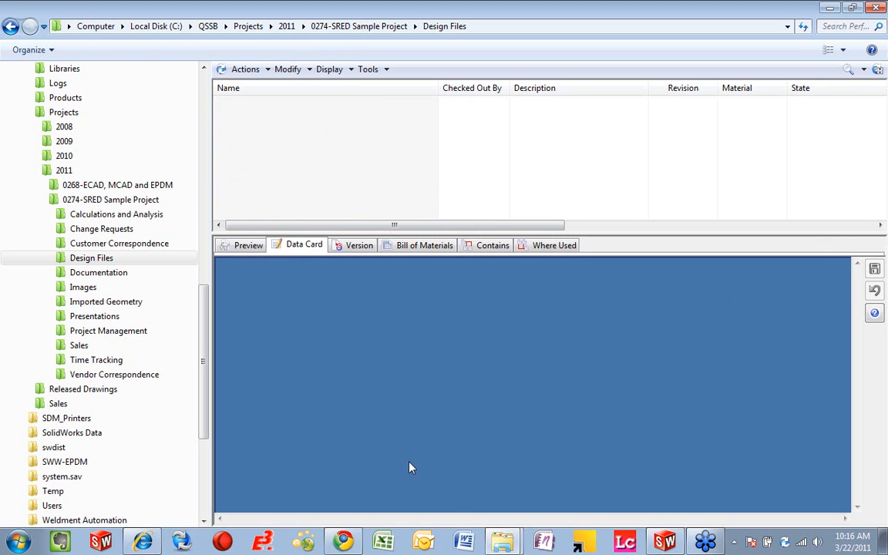
mouse_move(511, 547)
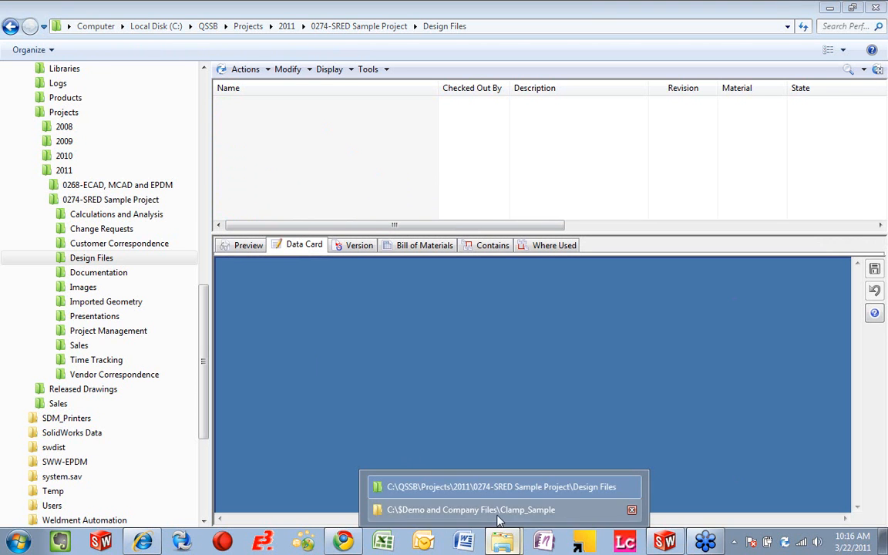
click(458, 510)
click(725, 340)
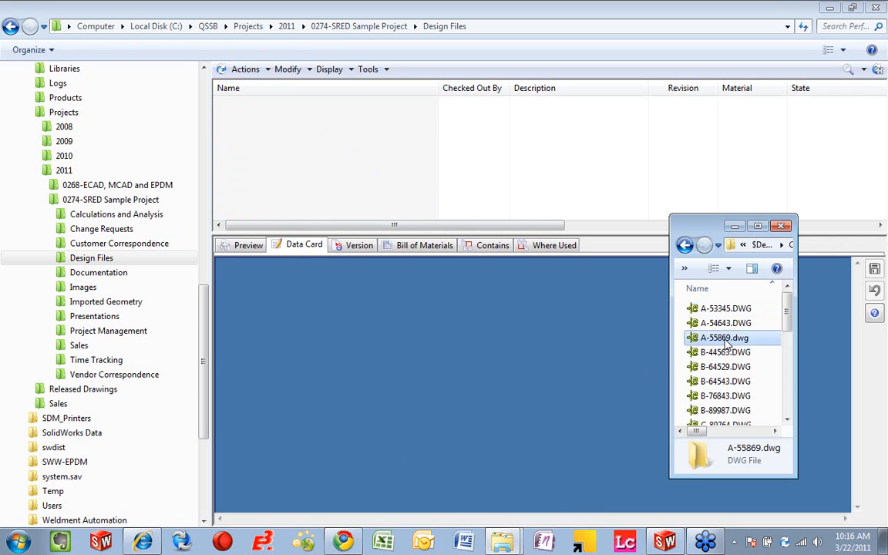
key(ctrl+a)
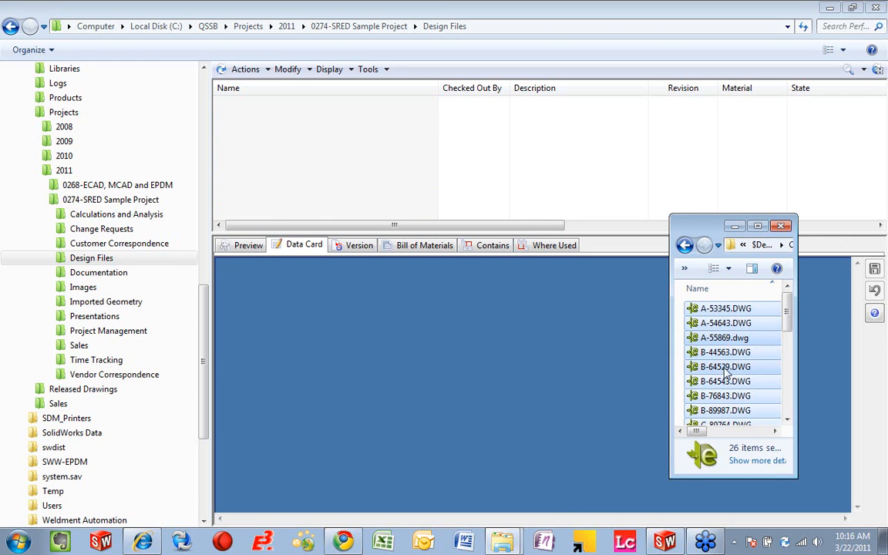
drag(727, 377, 327, 182)
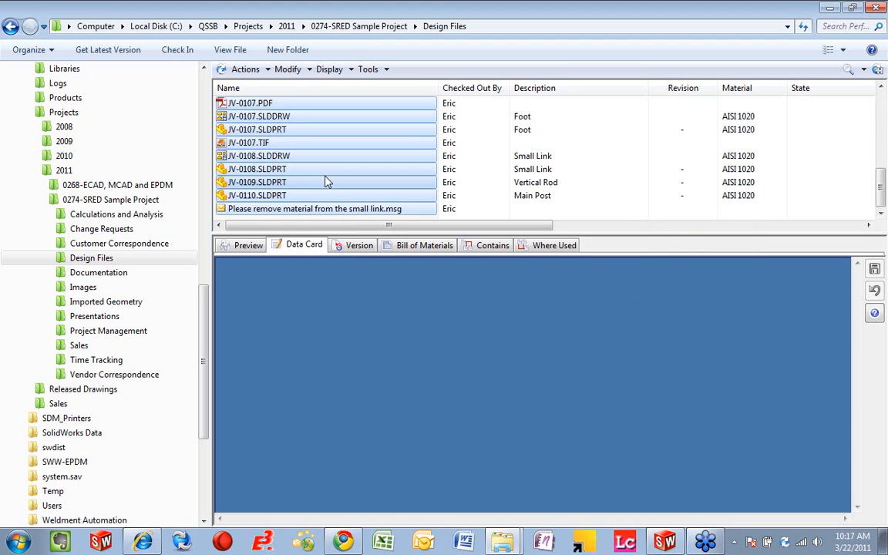
Step: Check in all the copied design files without a comment after reviewing the check-in list, and clear the selection
click(185, 51)
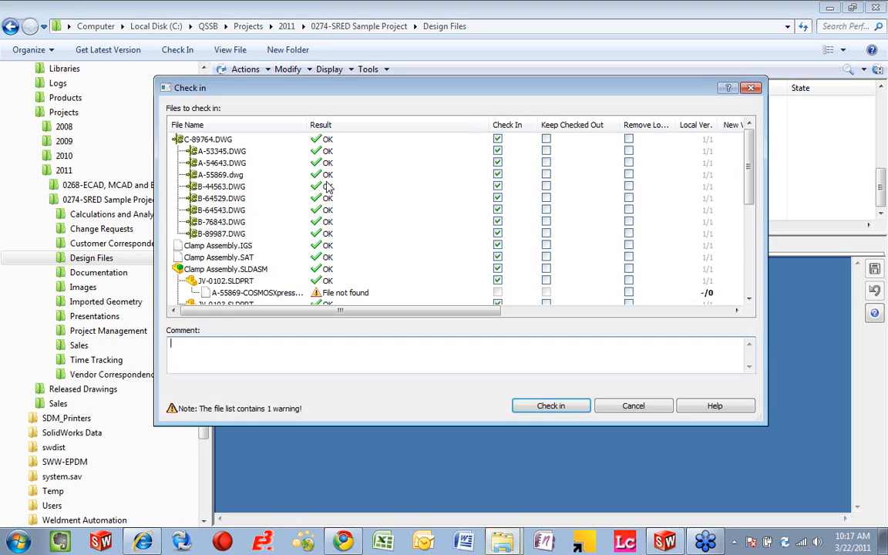
drag(747, 192, 748, 293)
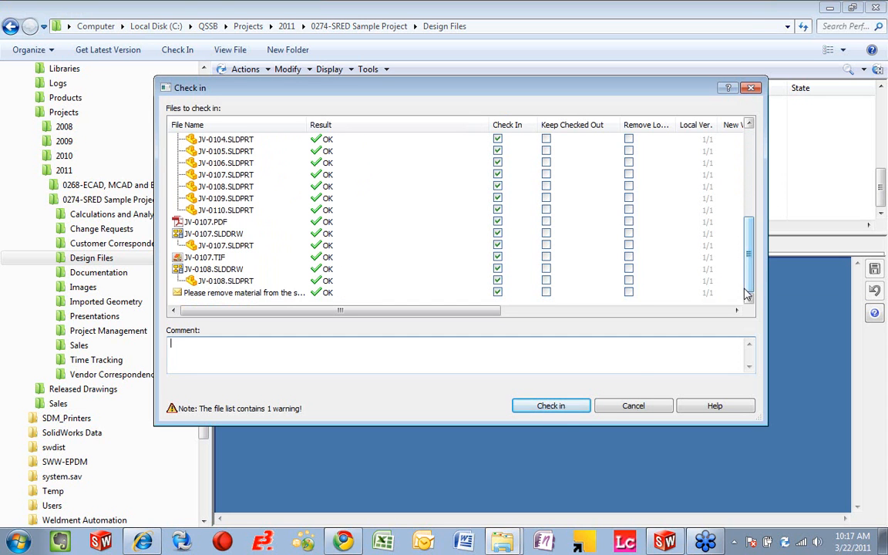
click(550, 406)
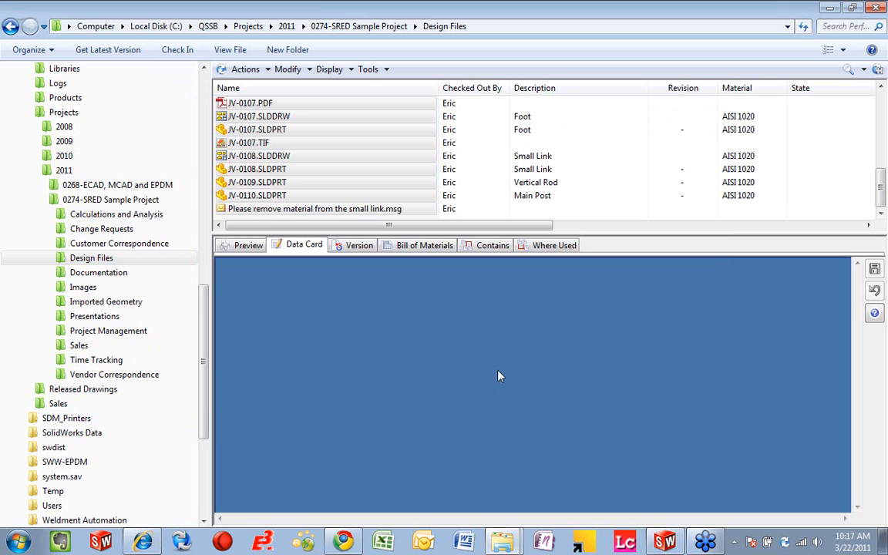
click(482, 199)
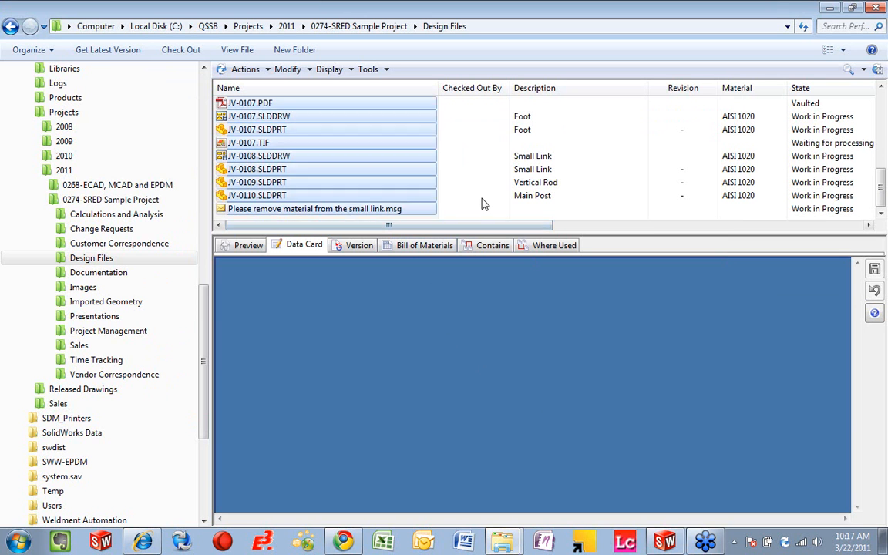
Step: Examine the project information on the data card of JV-0108.SLDDRW, highlighting its project name and number
click(274, 156)
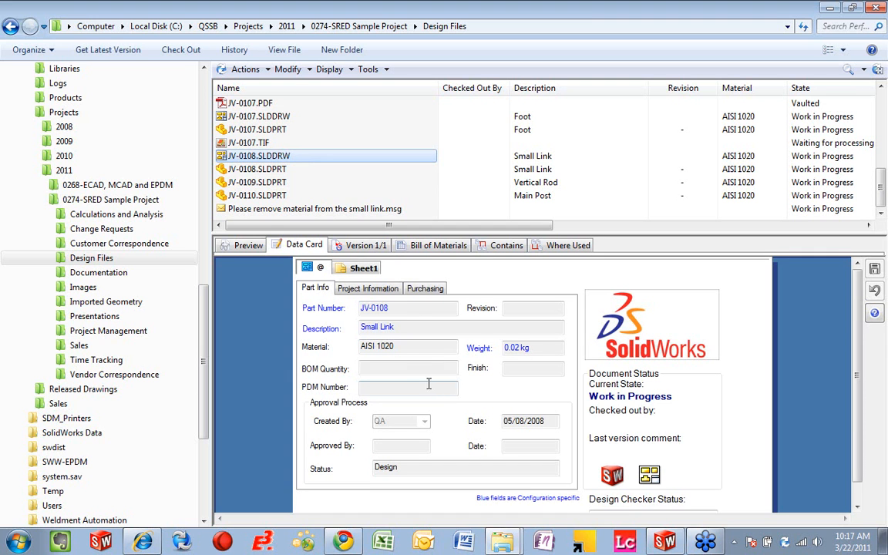
click(388, 295)
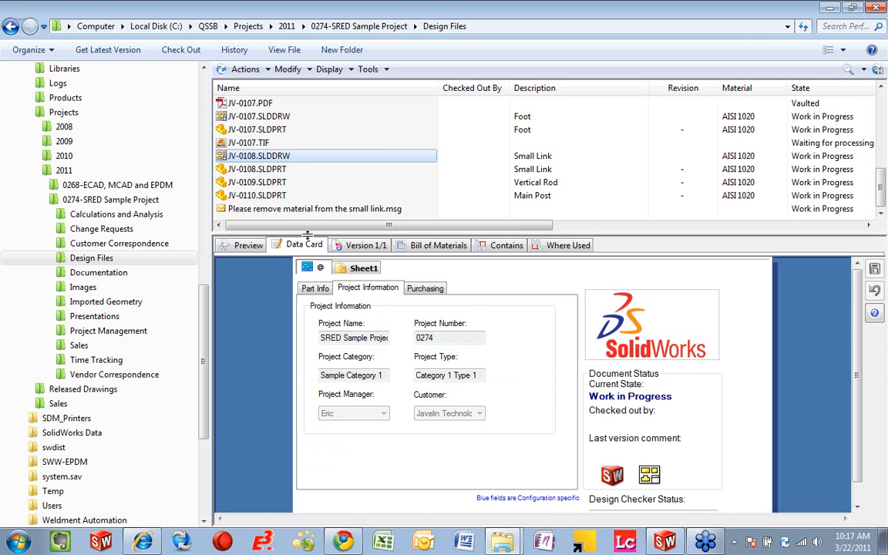
drag(322, 337, 420, 351)
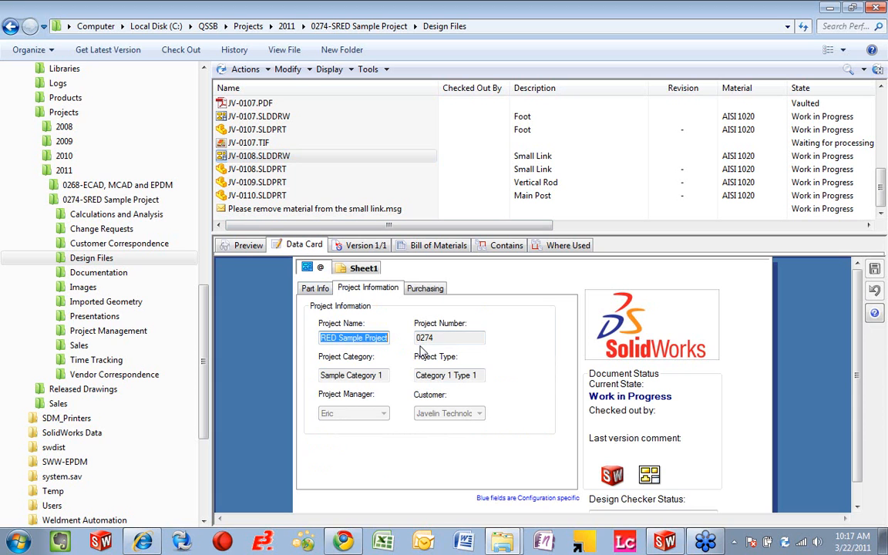
double_click(451, 337)
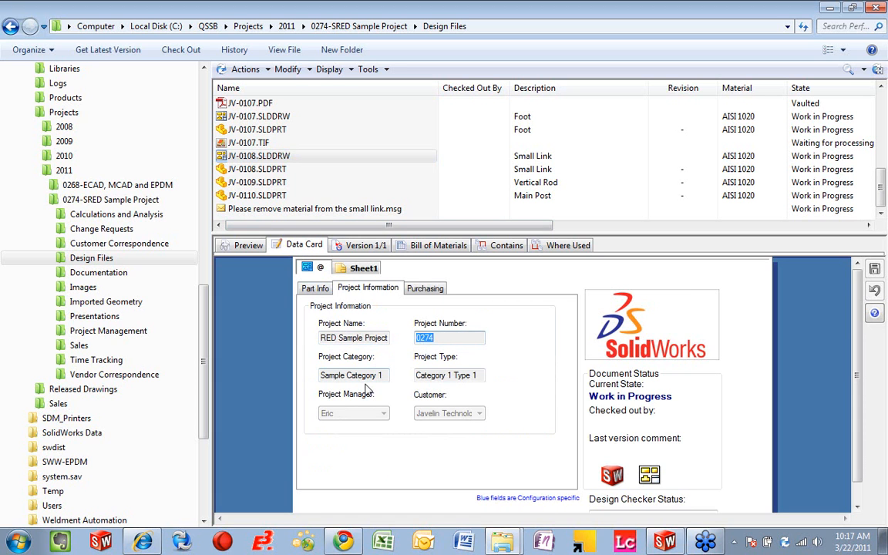
Step: Preview the JV-0108.SLDDRW drawing and examine the customer, project and project number fields in its title block
click(240, 245)
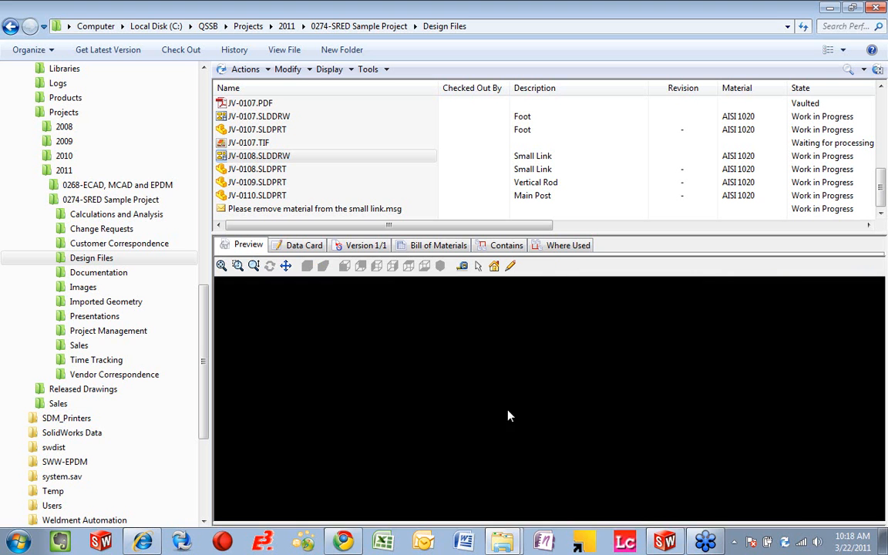
scroll(621, 502, up, 5)
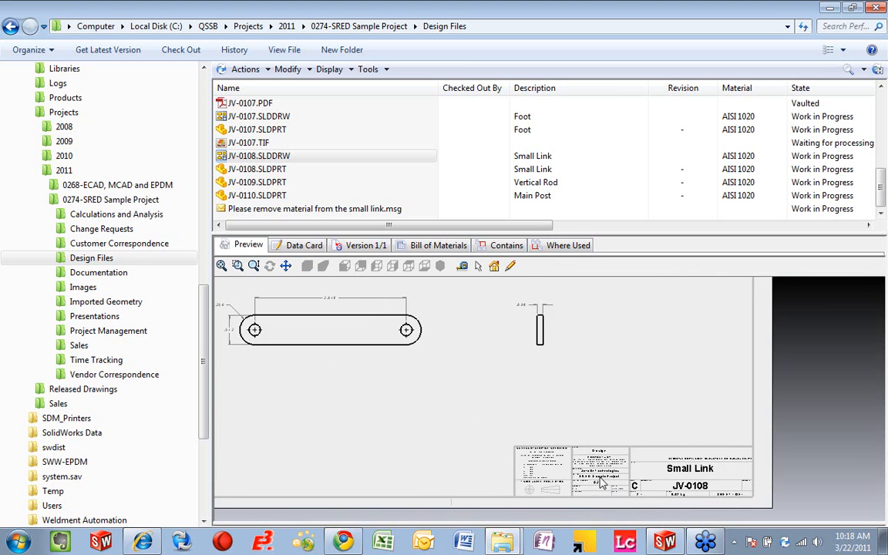
scroll(586, 461, up, 2)
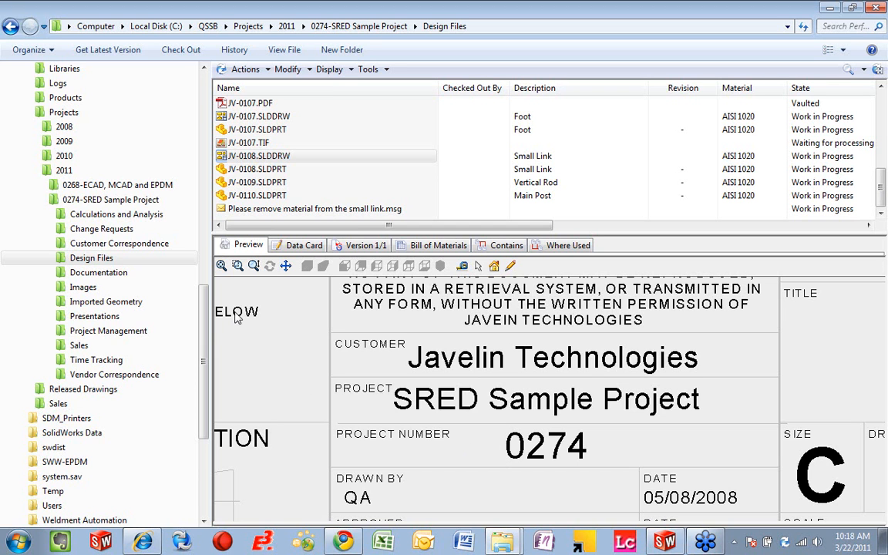
Step: Start a new Time Log in the 0274-SRED Sample Project's Time Tracking folder
scroll(202, 335, down, 1)
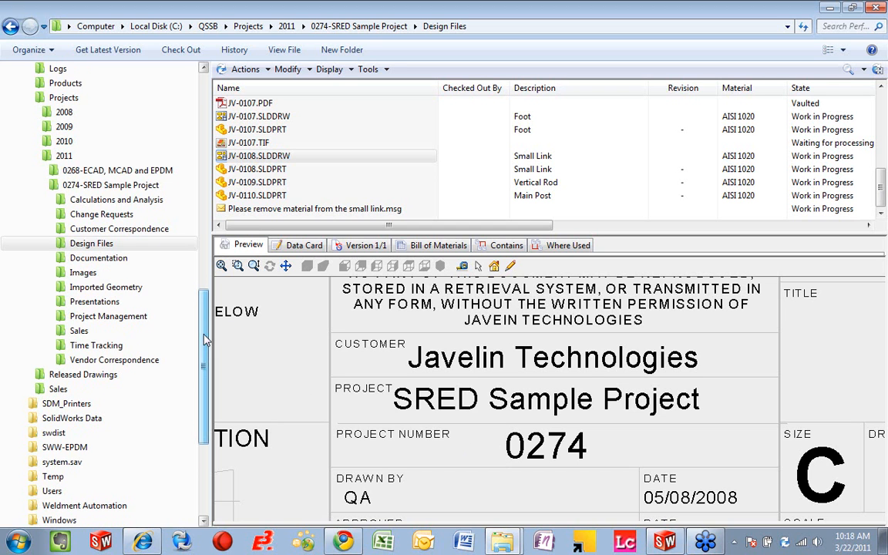
click(118, 348)
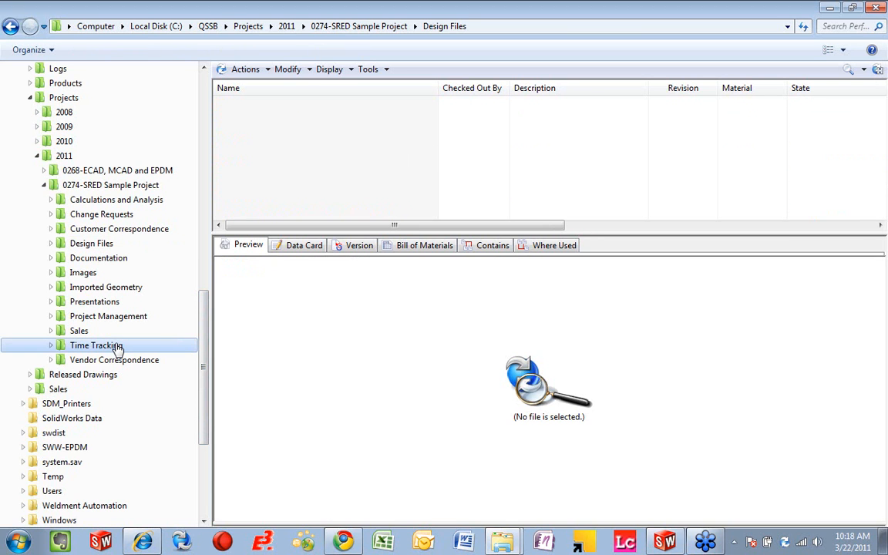
drag(258, 232, 258, 238)
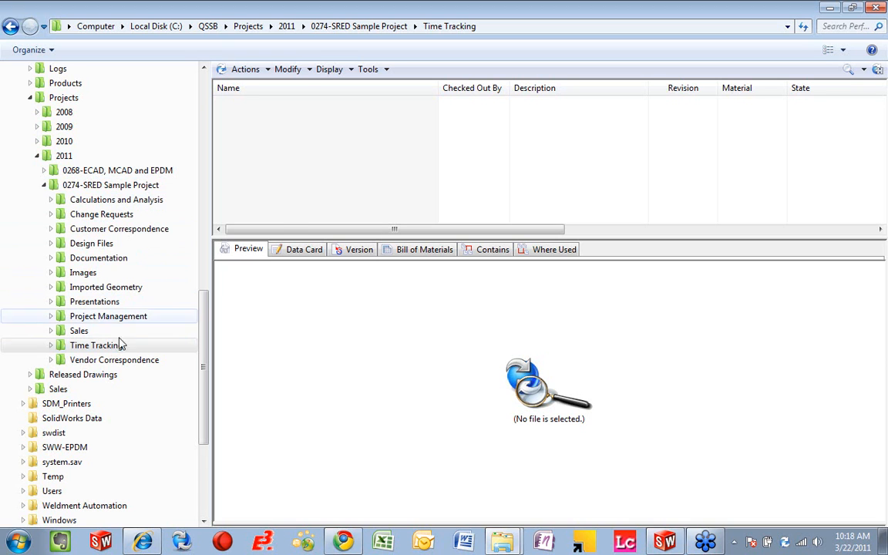
right_click(389, 158)
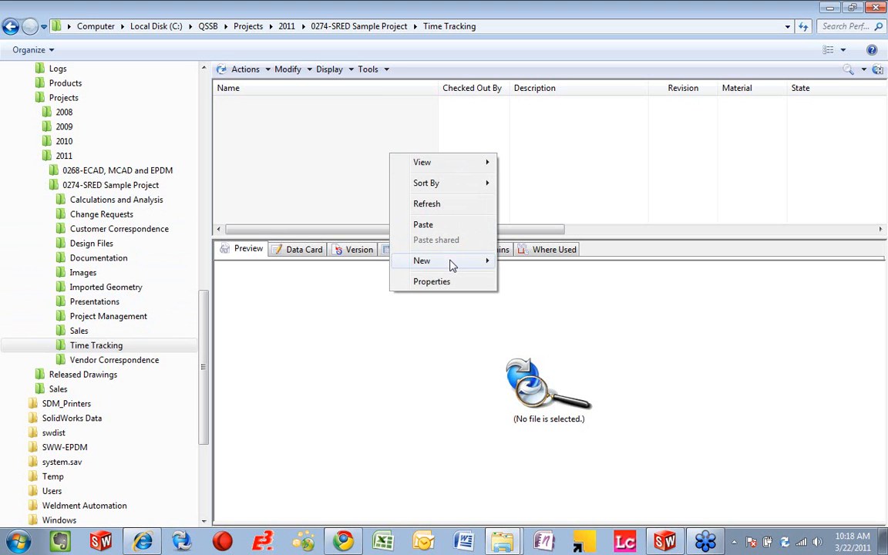
mouse_move(464, 266)
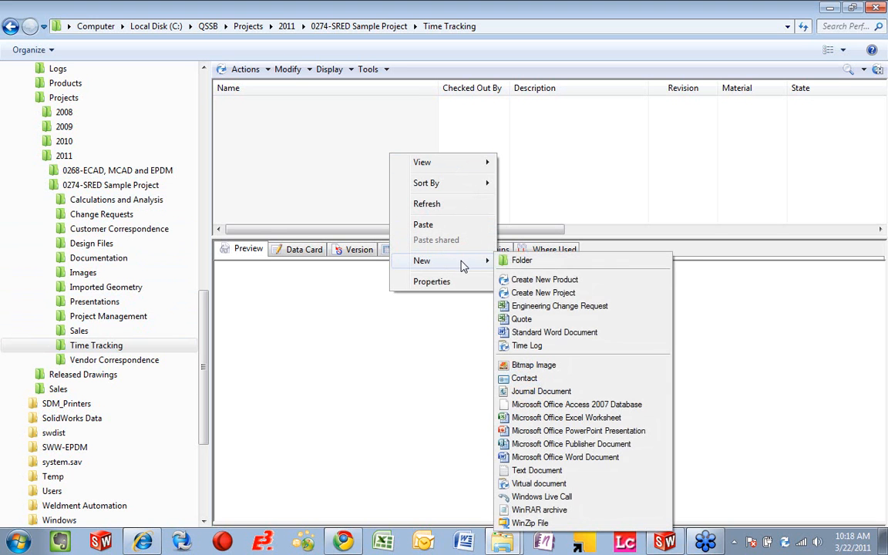
click(531, 349)
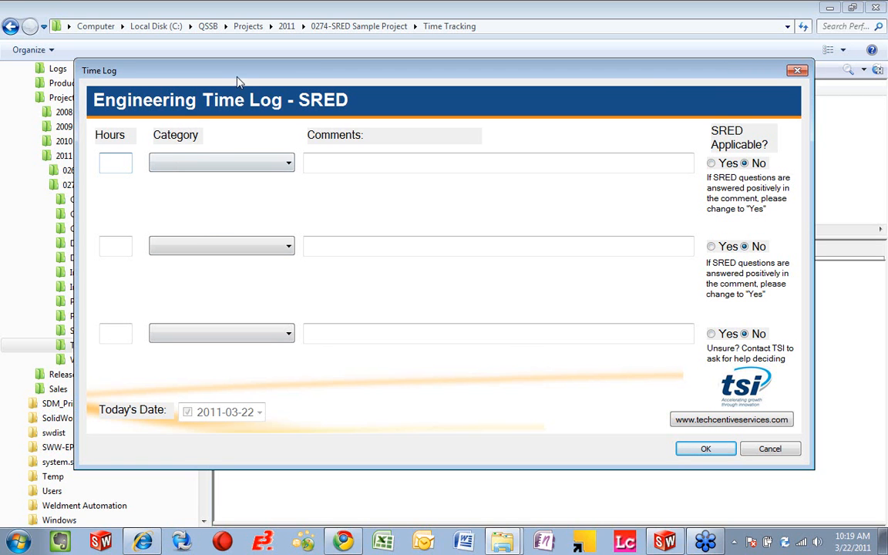
drag(241, 77, 245, 76)
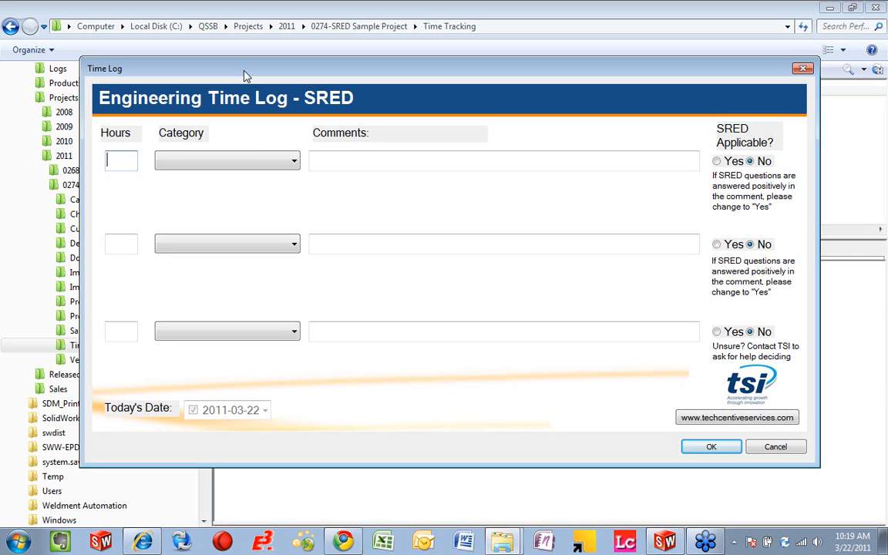
Step: Set the first time log entry to 2 hours in the Engineering category
text(2)
click(285, 167)
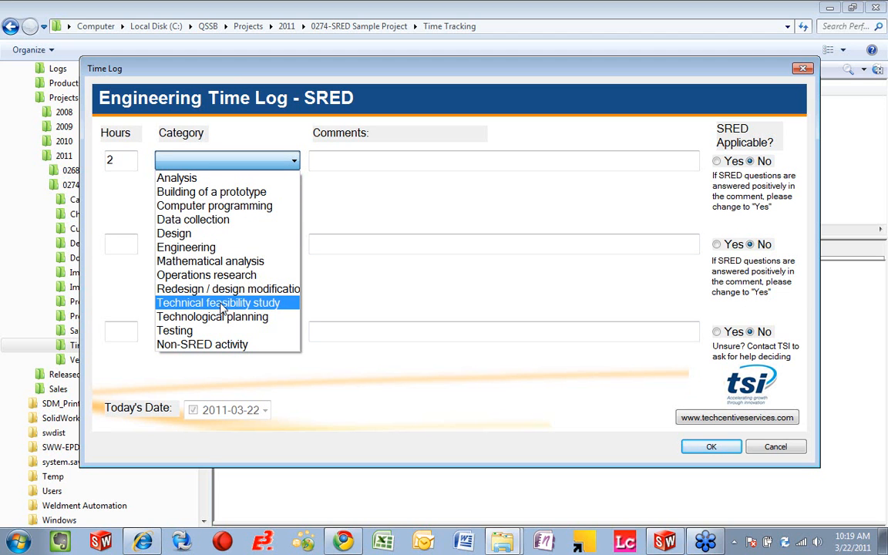
click(214, 248)
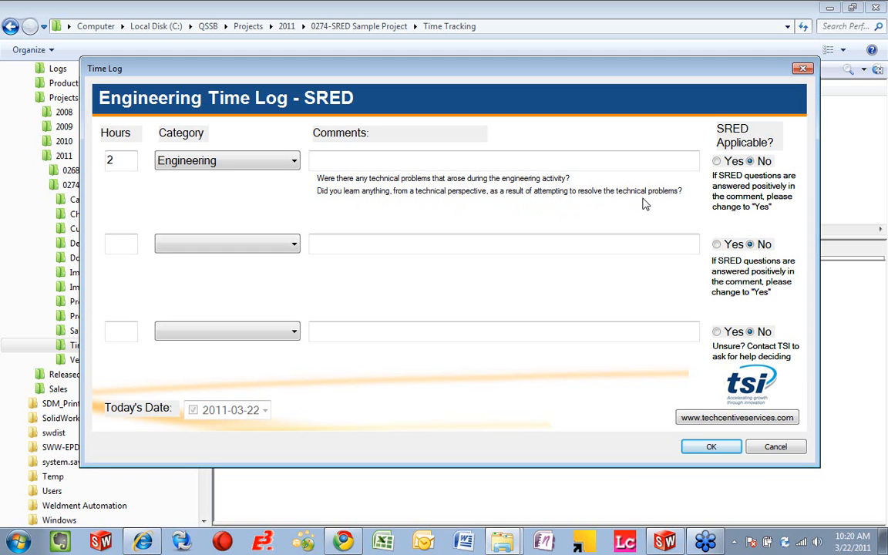
Step: Comment the first entry with "Had problem with strength of bracket, came up with new design" and mark it as SRED applicable
click(367, 167)
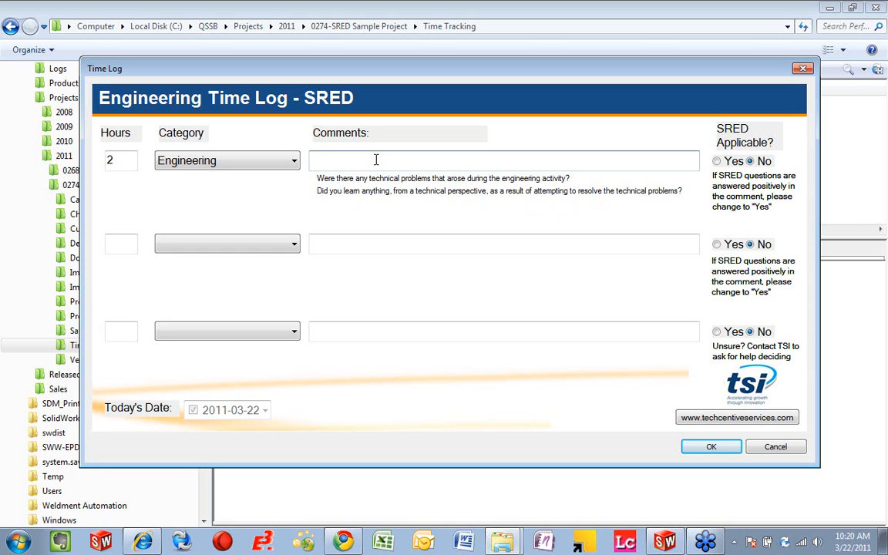
text(A)
key(BackSpace)
text(Had problem with strenth o)
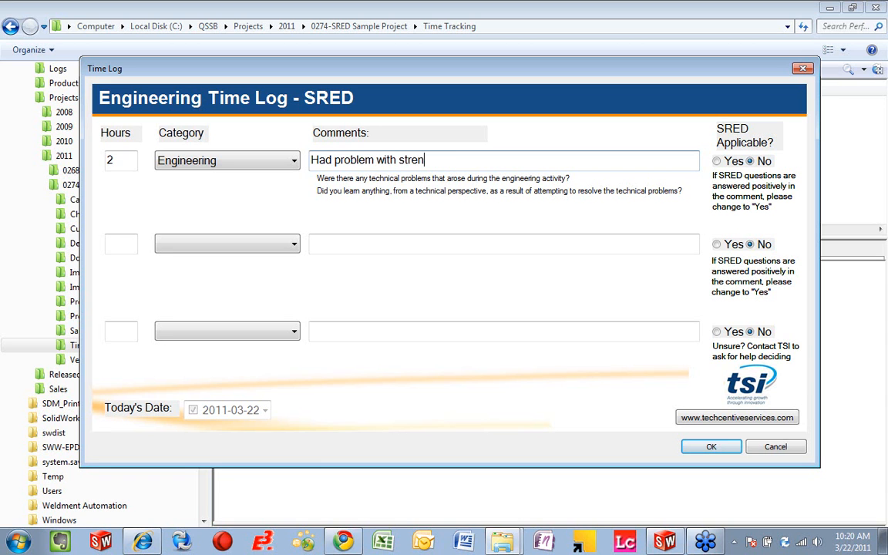
key(BackSpace)
key(BackSpace)
key(BackSpace)
key(BackSpace)
text(gth of brak)
key(BackSpace)
text(cket,)
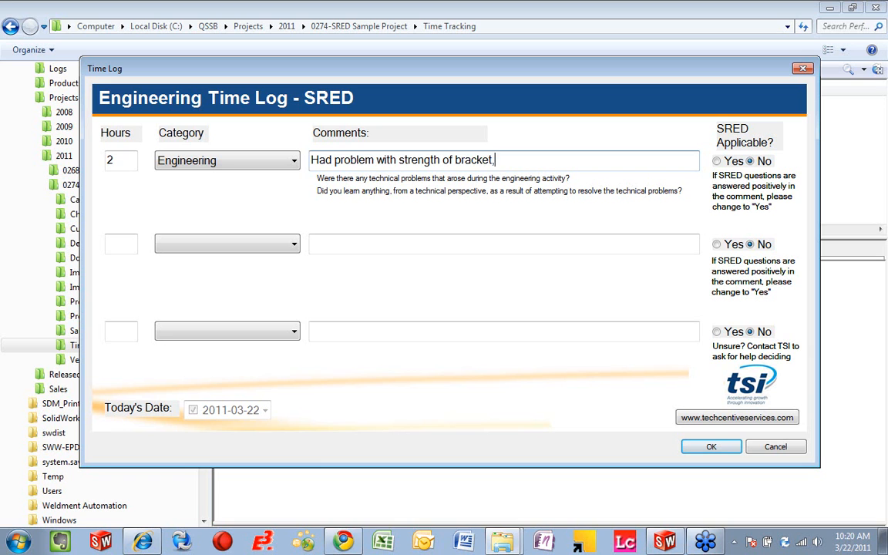
text( came up with new design)
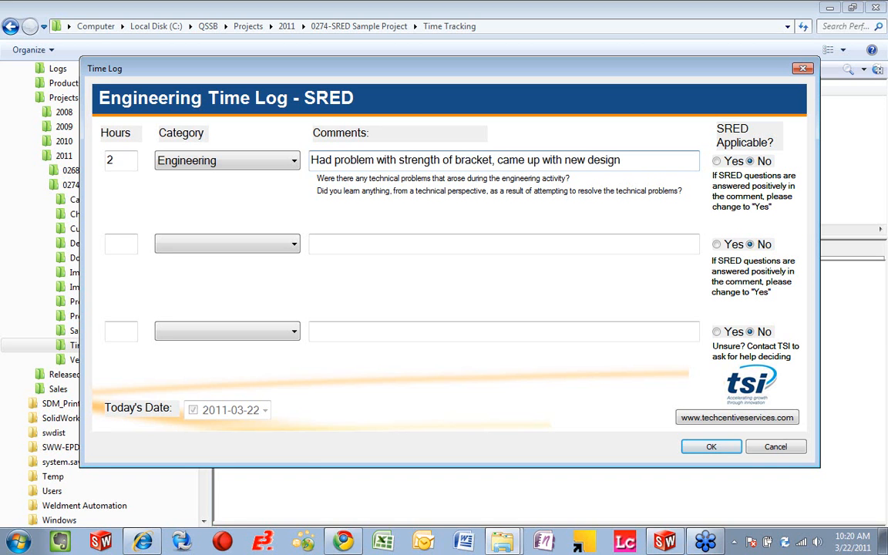
drag(310, 160, 449, 159)
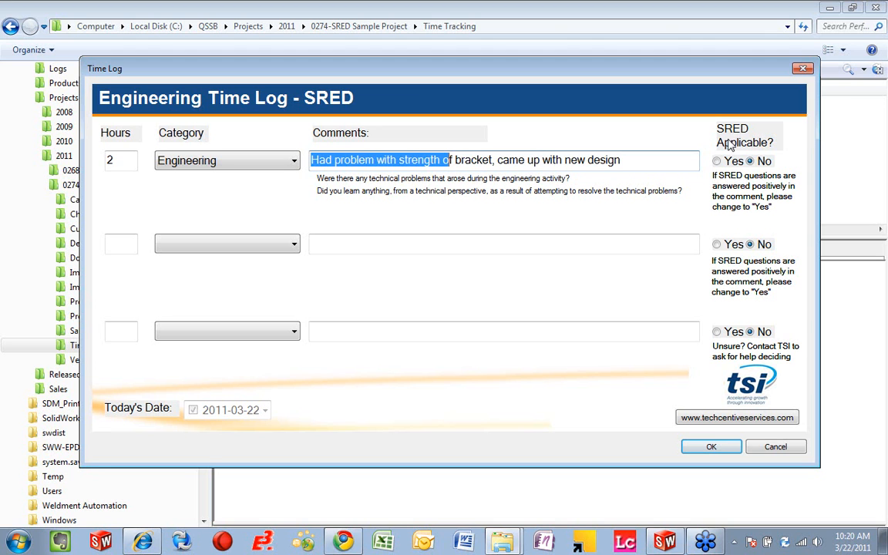
click(717, 161)
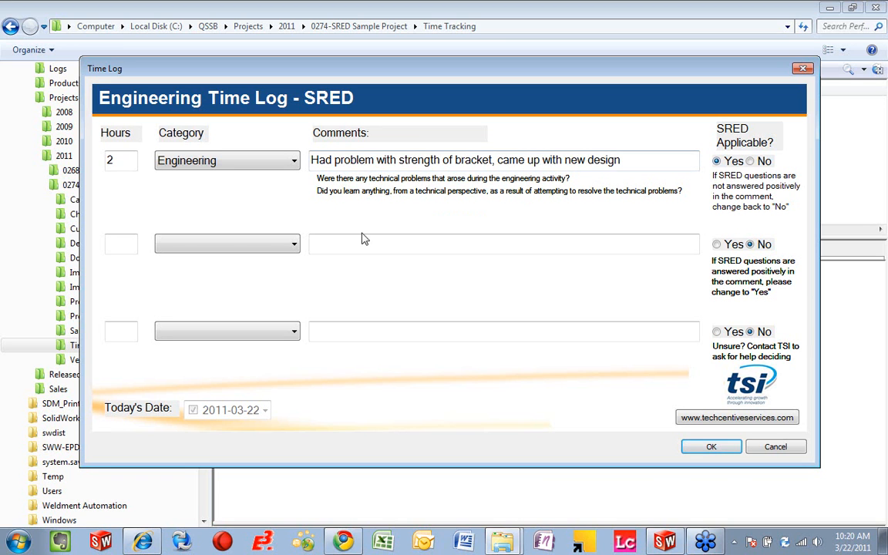
Step: Set the second time log entry to 3 hours in the Technical feasibility study category
click(132, 243)
text(3)
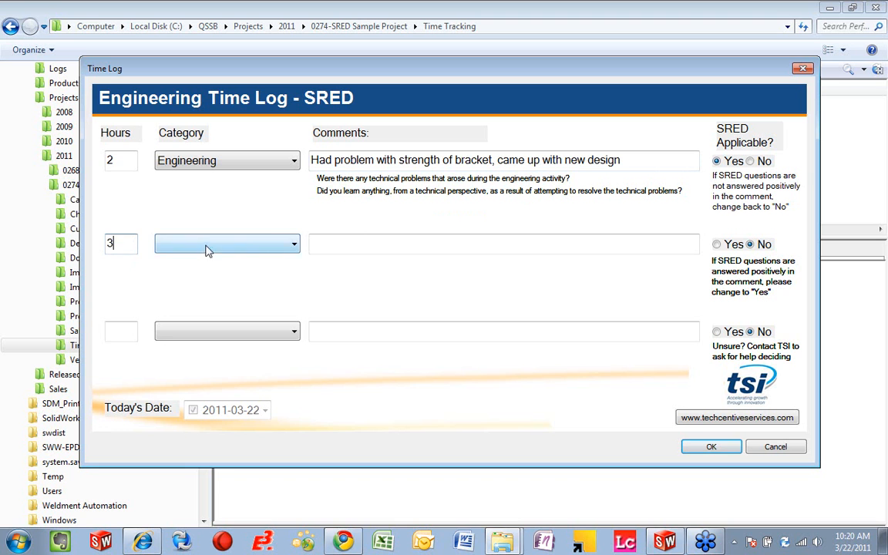
click(208, 245)
click(212, 290)
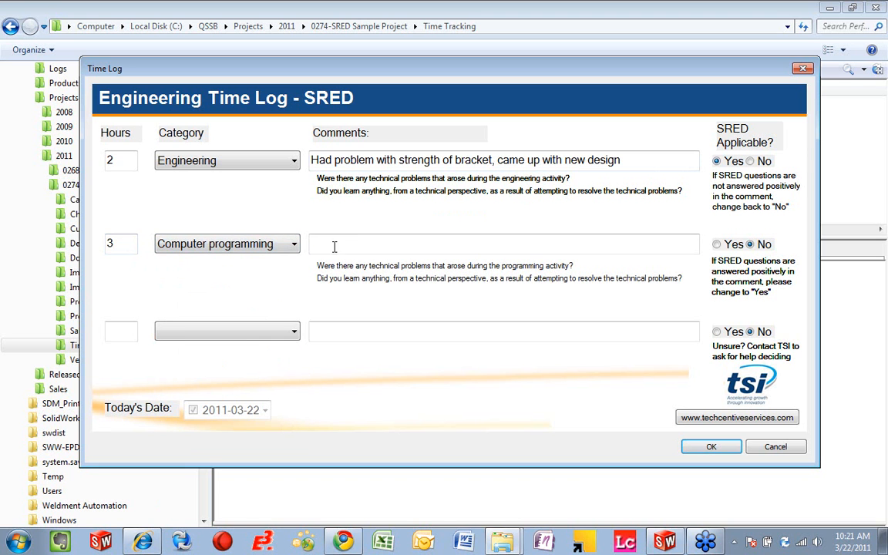
click(293, 245)
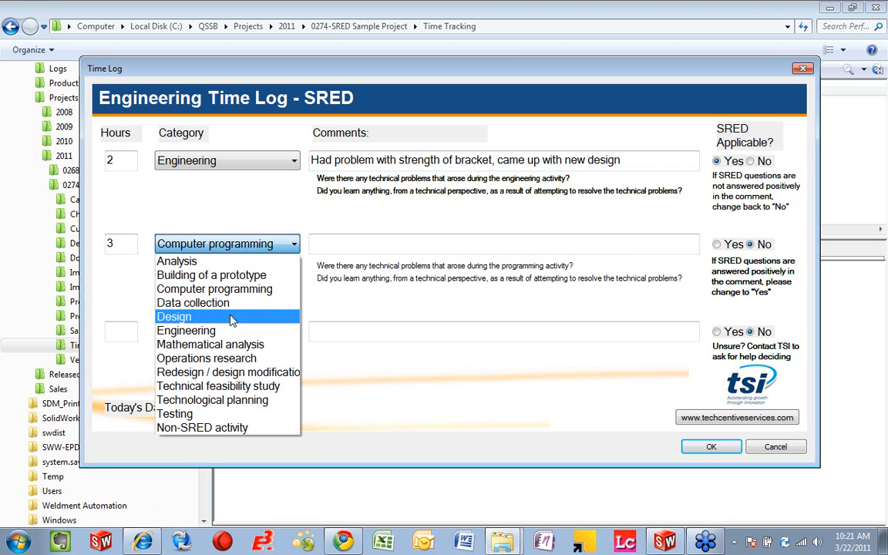
click(222, 346)
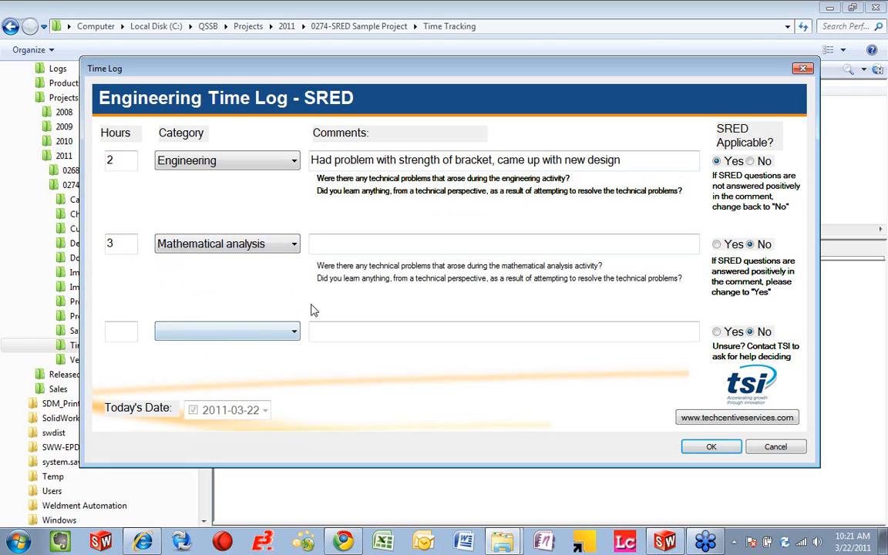
click(286, 246)
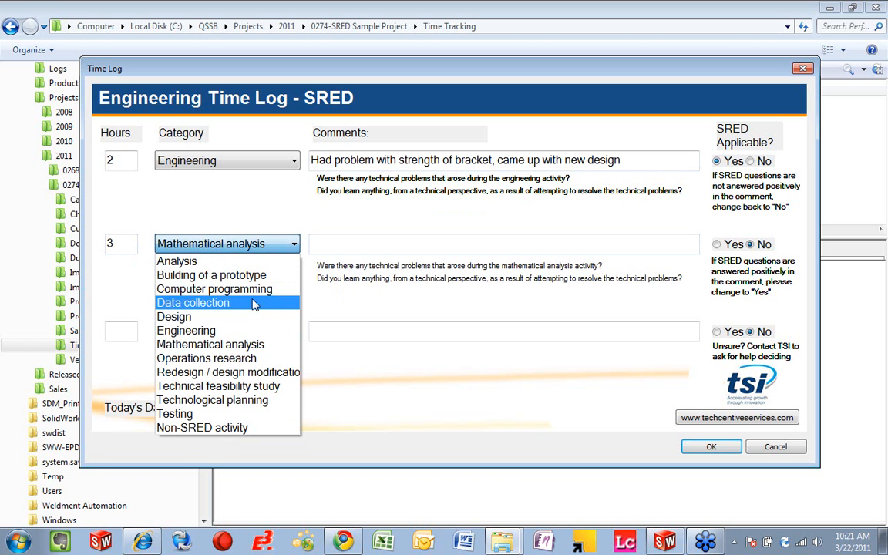
click(247, 388)
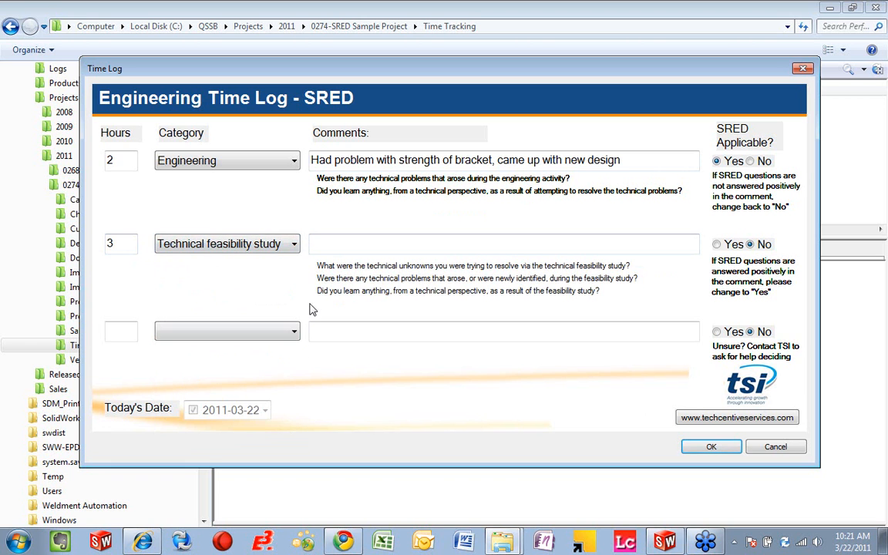
Step: Comment the second entry with "sample entry" and mark it as SRED applicable
click(367, 242)
text(sample entry)
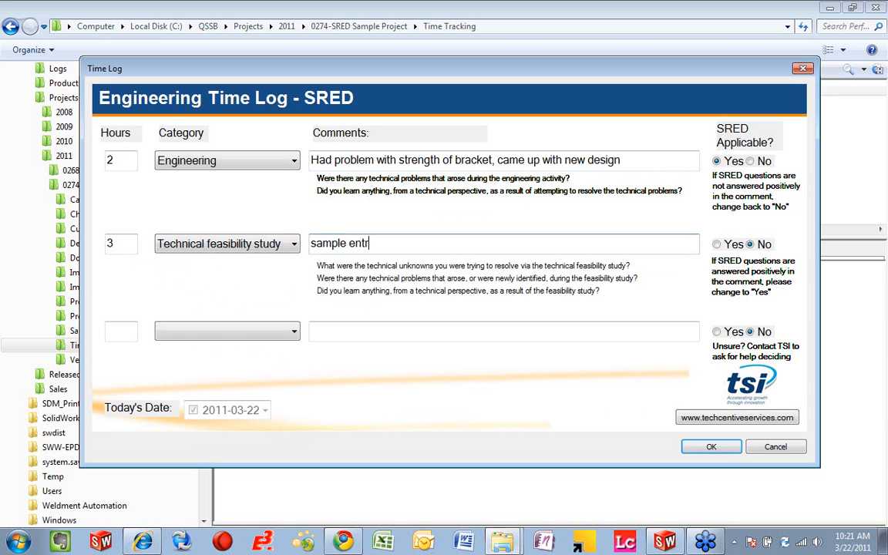
click(717, 245)
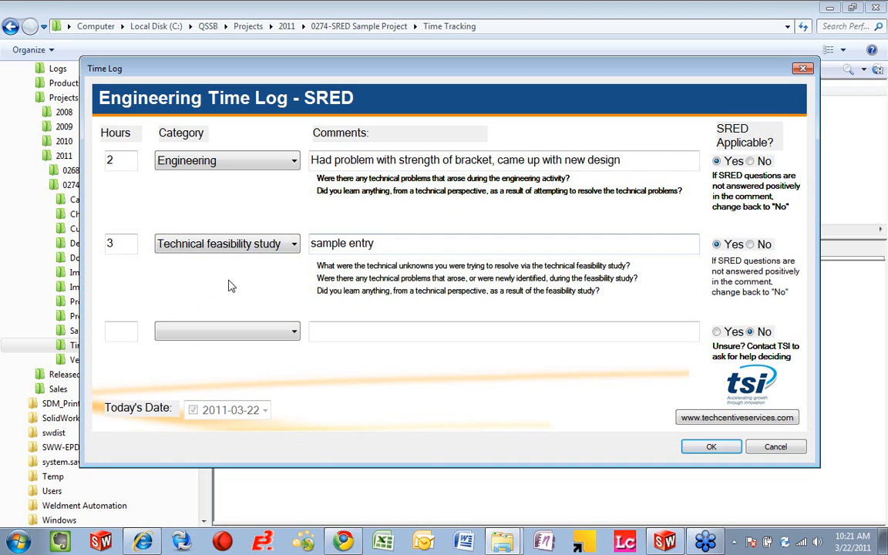
Step: Fill in the third entry with 2 hours, Non-SRED activity and the comment "other time", and save the time log
text(2)
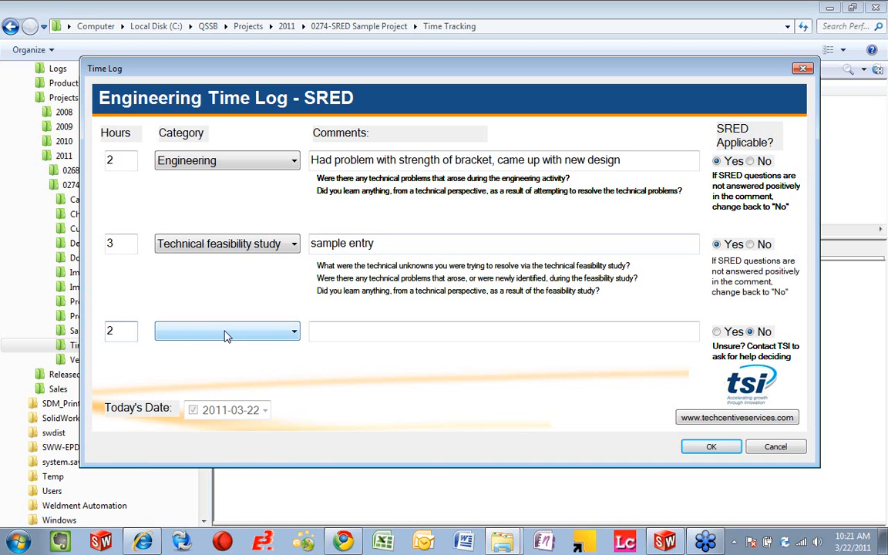
click(217, 334)
click(219, 513)
click(344, 332)
text(other time)
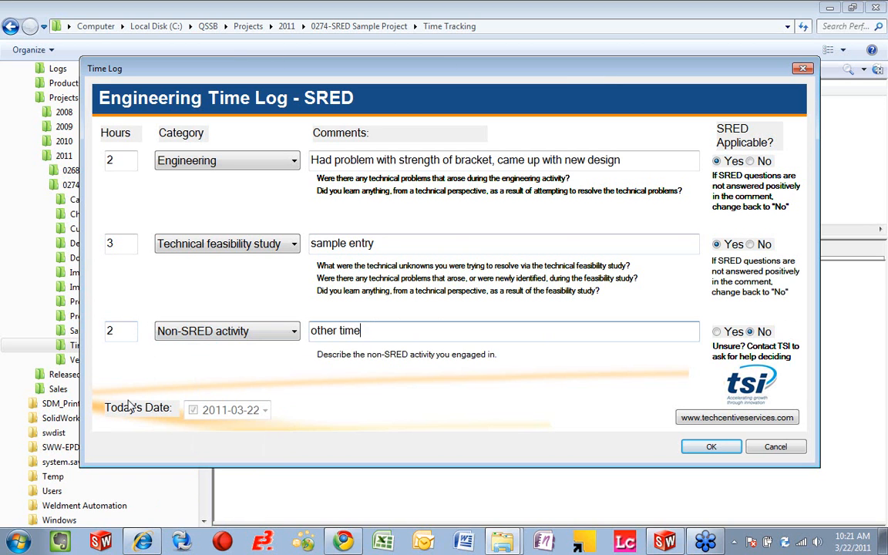
click(718, 452)
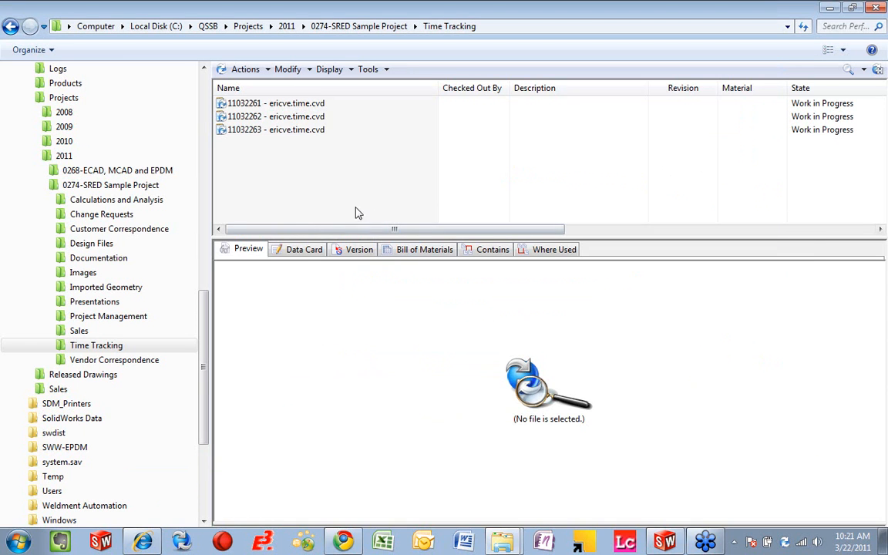
Step: Examine the data card of the third time log file in the Time Tracking folder
click(301, 254)
click(276, 131)
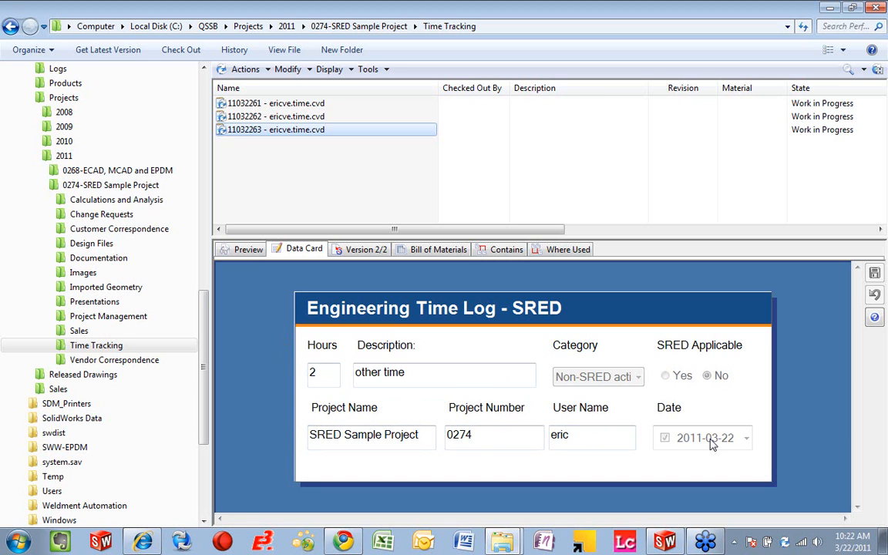
Step: Open the vault search tool and run an Engineering Search for file names containing "sld" in the QSSB vault
click(851, 70)
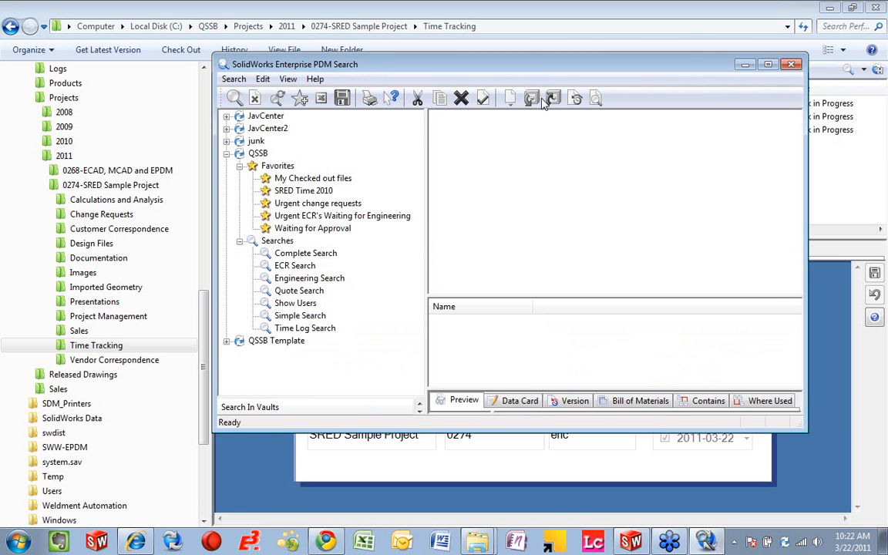
double_click(543, 64)
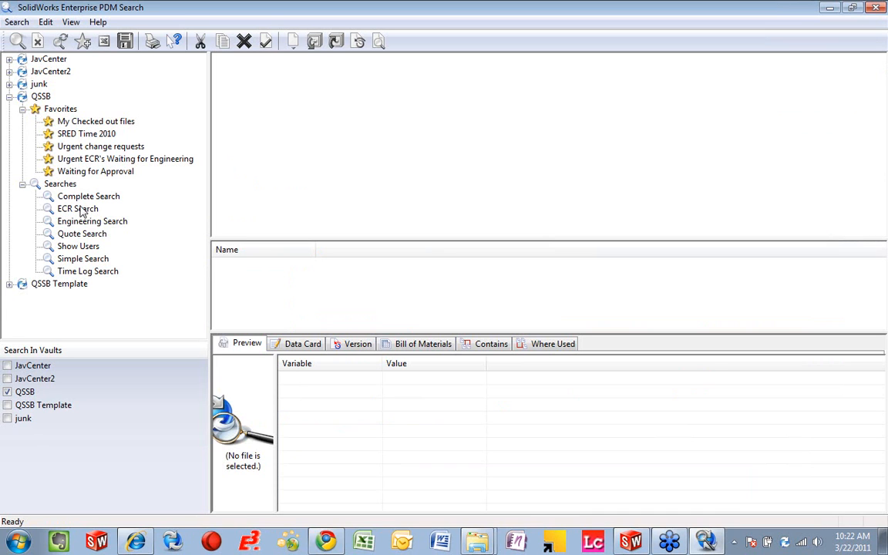
click(152, 222)
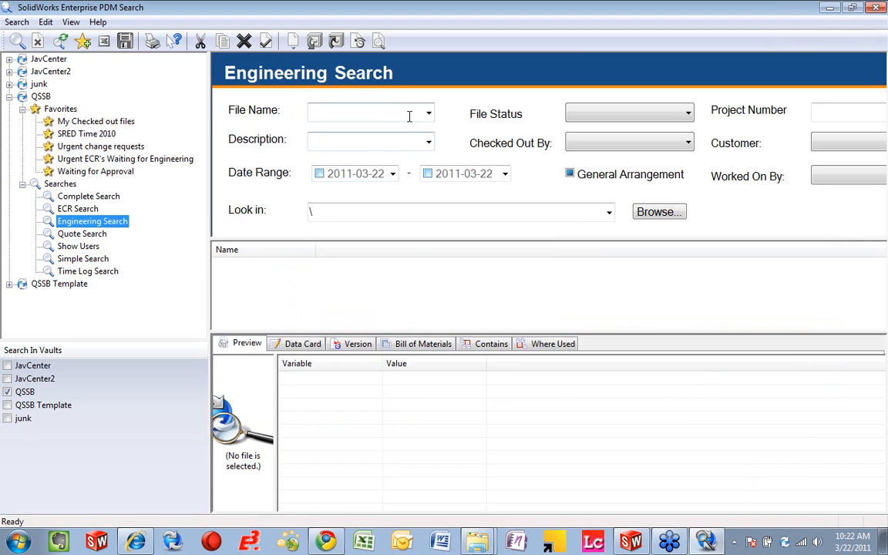
drag(210, 119, 158, 120)
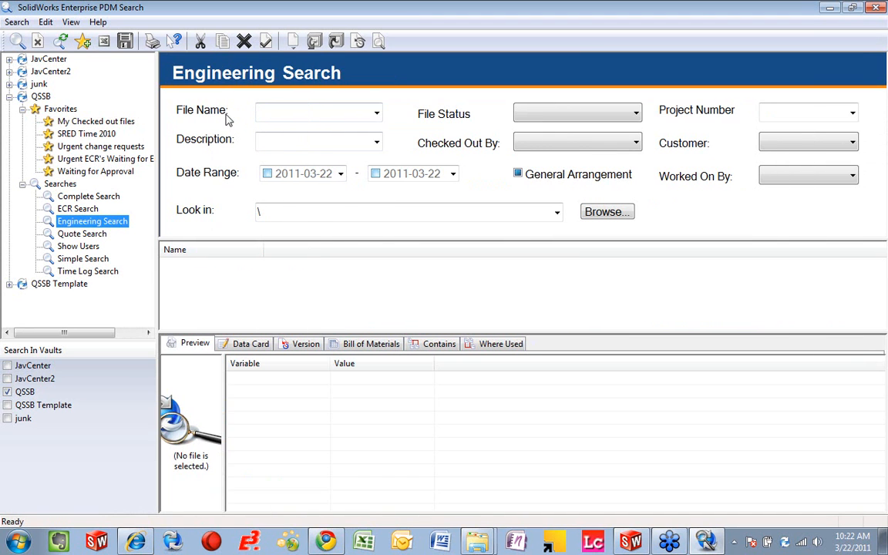
click(322, 113)
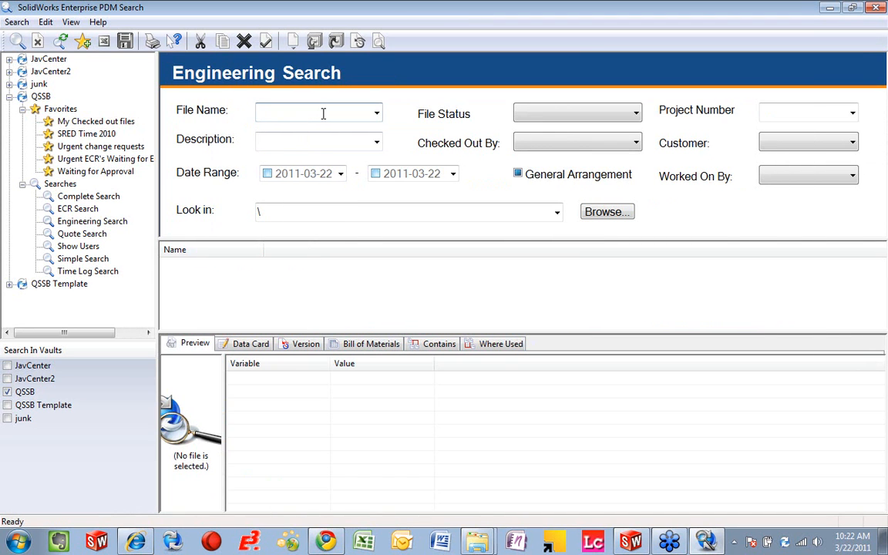
text(sld)
key(Return)
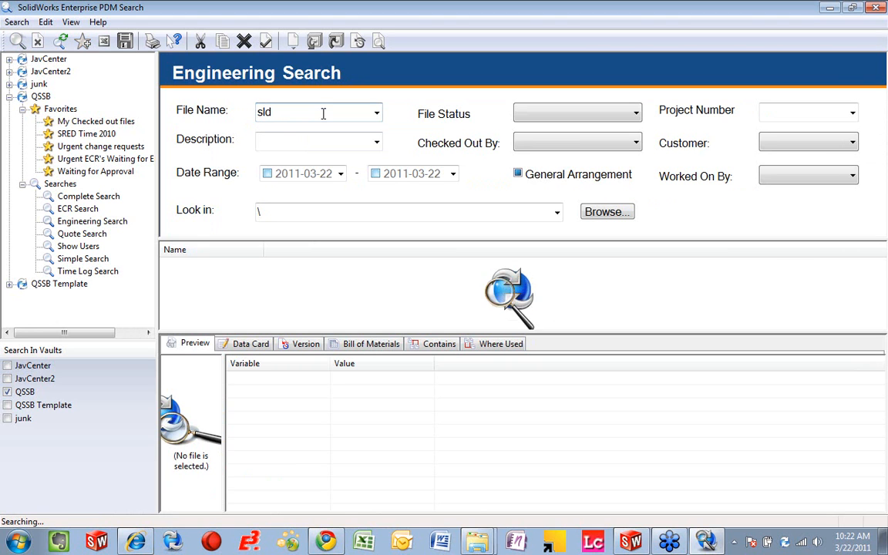
drag(225, 396, 515, 412)
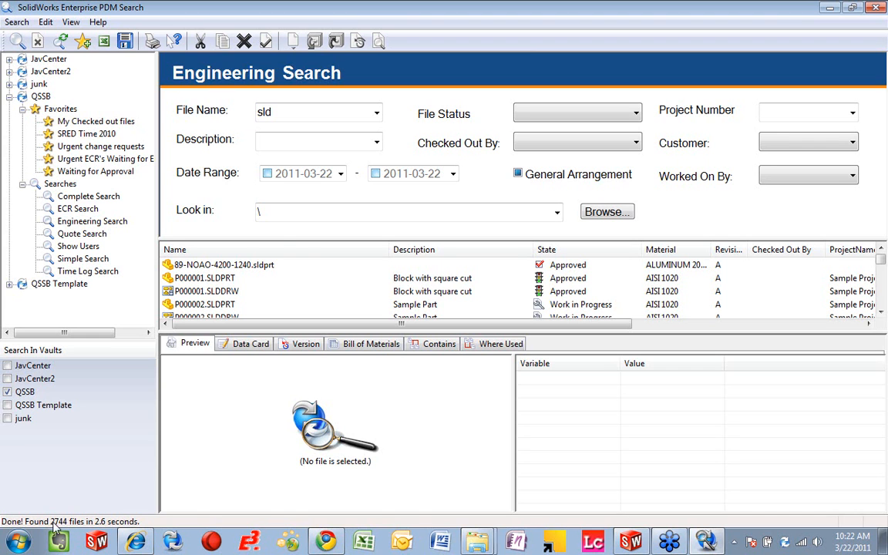
Step: Narrow the Engineering Search to the date range 2011-03-21 to 2011-03-25, rerun it and enlarge the results list
click(342, 176)
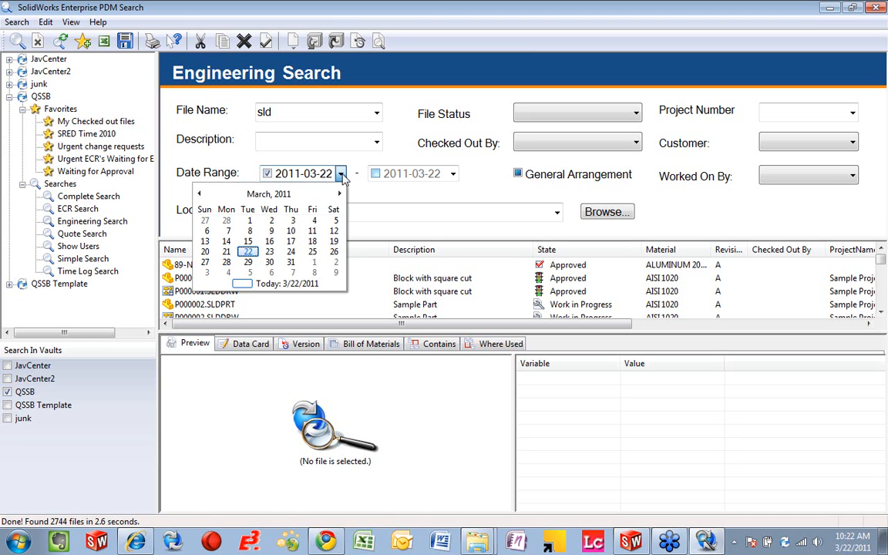
click(226, 252)
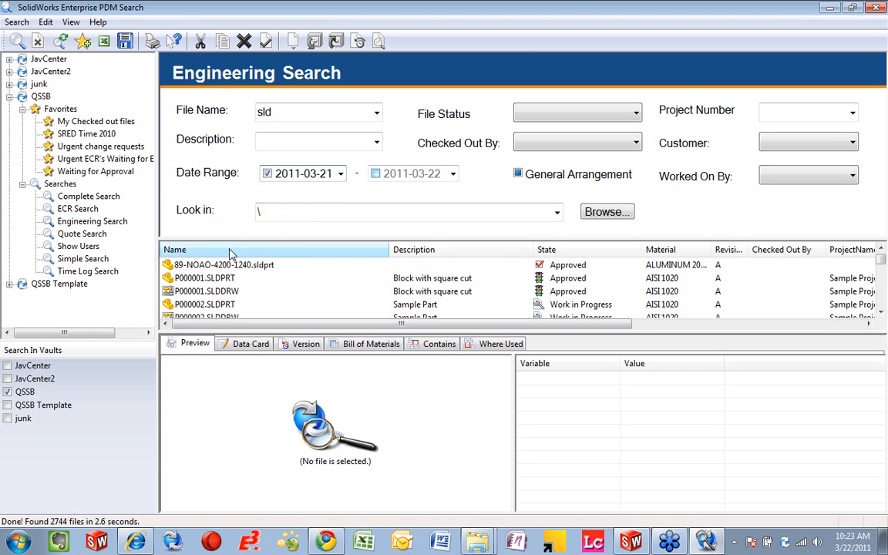
click(453, 174)
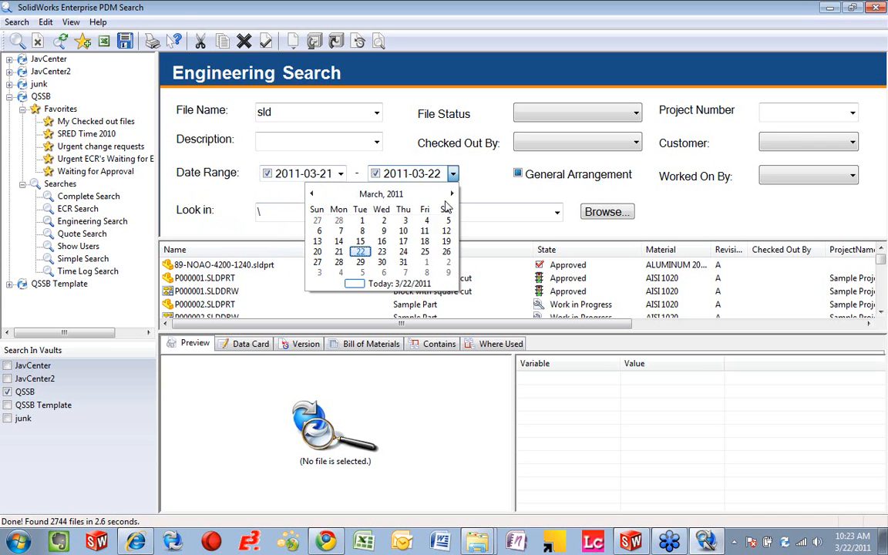
click(424, 252)
click(18, 42)
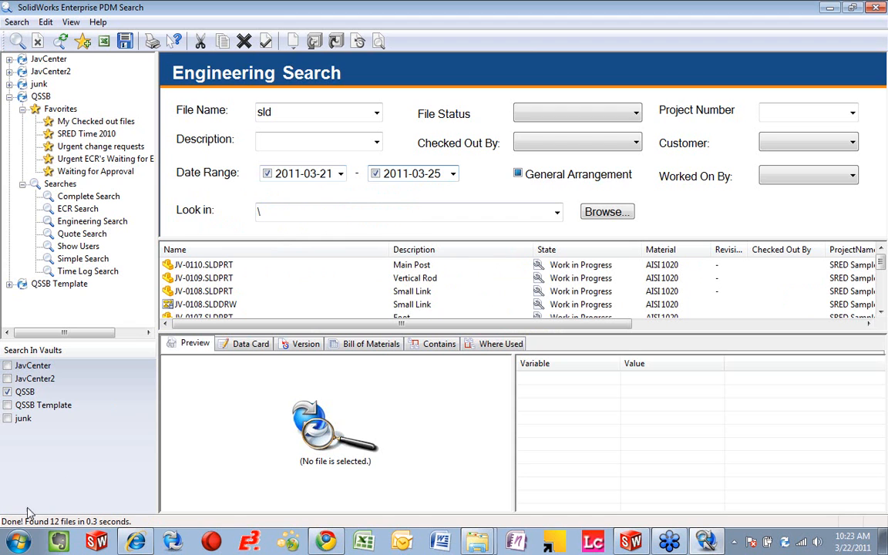
drag(214, 331, 213, 473)
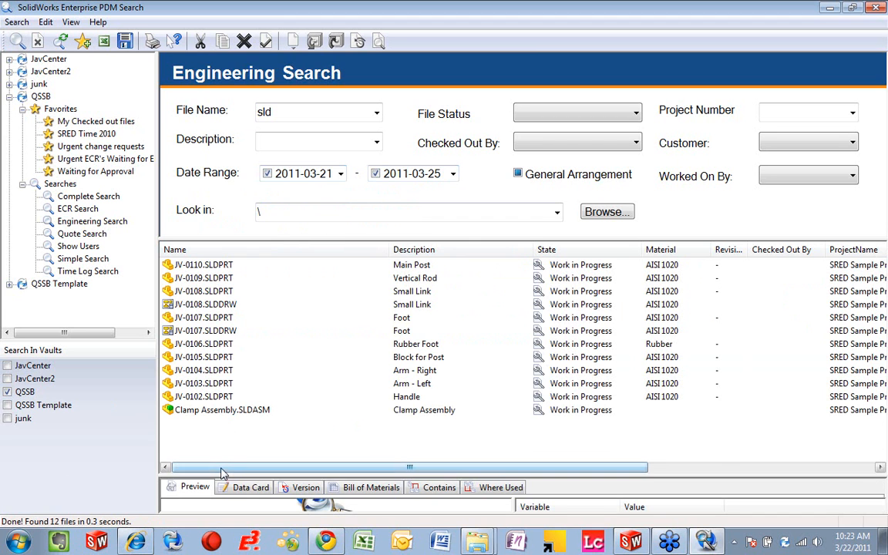
Step: Examine the project information on the data card of JV-0109.SLDPRT in the search results
drag(221, 475, 223, 307)
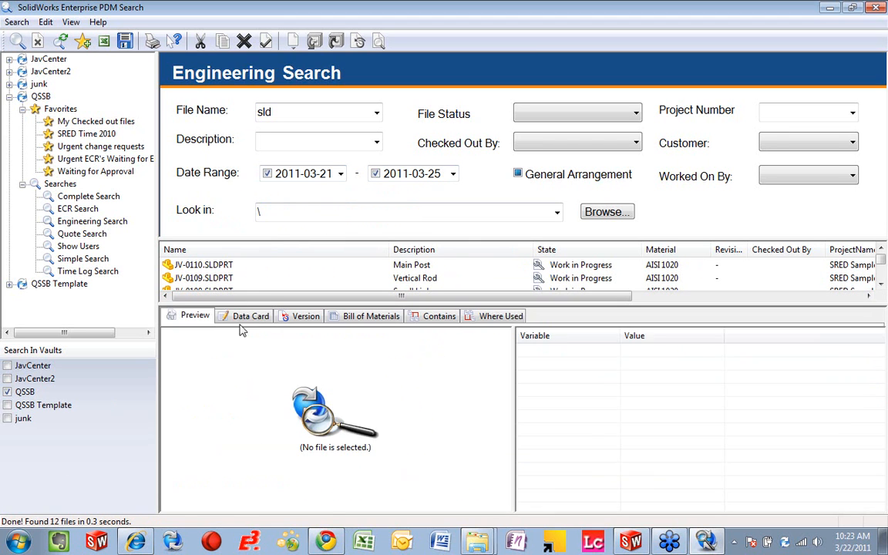
click(250, 314)
click(211, 278)
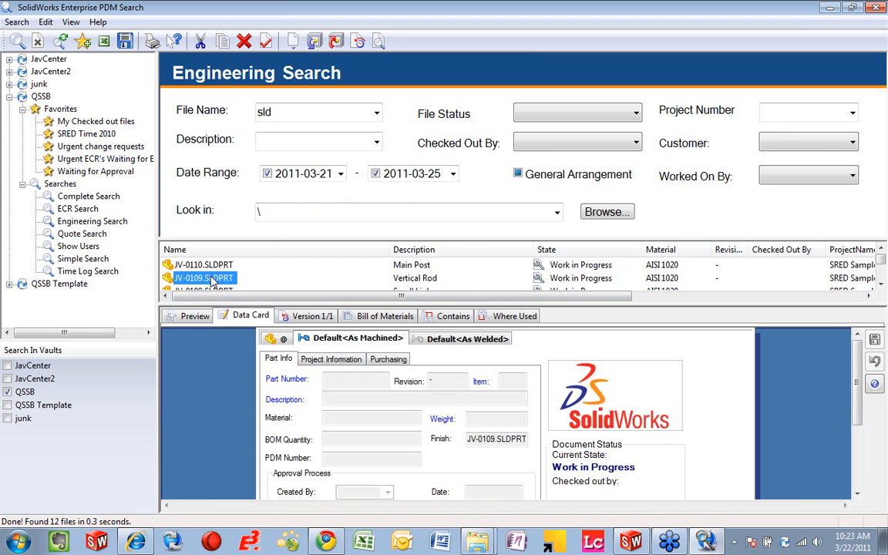
click(333, 359)
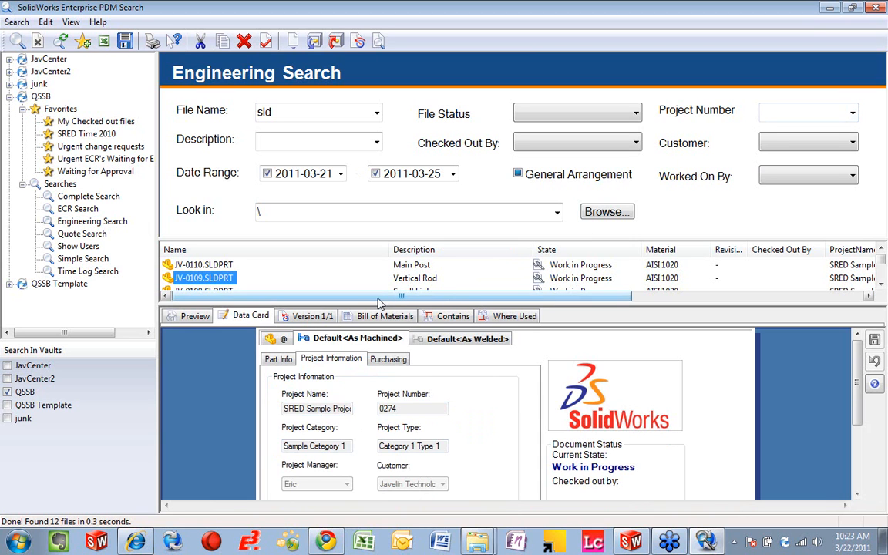
drag(378, 306, 335, 325)
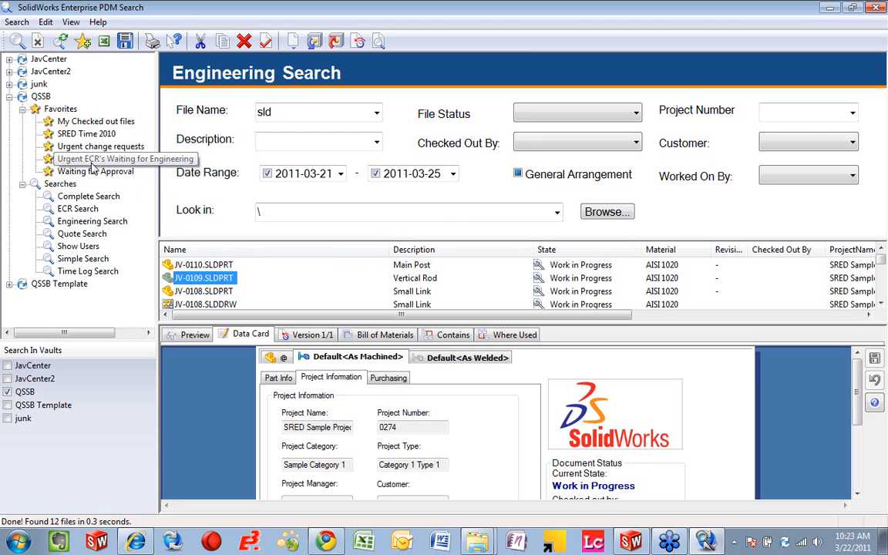
Step: Run the Time Log Search without criteria, and rerun it with SRED set to Yes
click(85, 272)
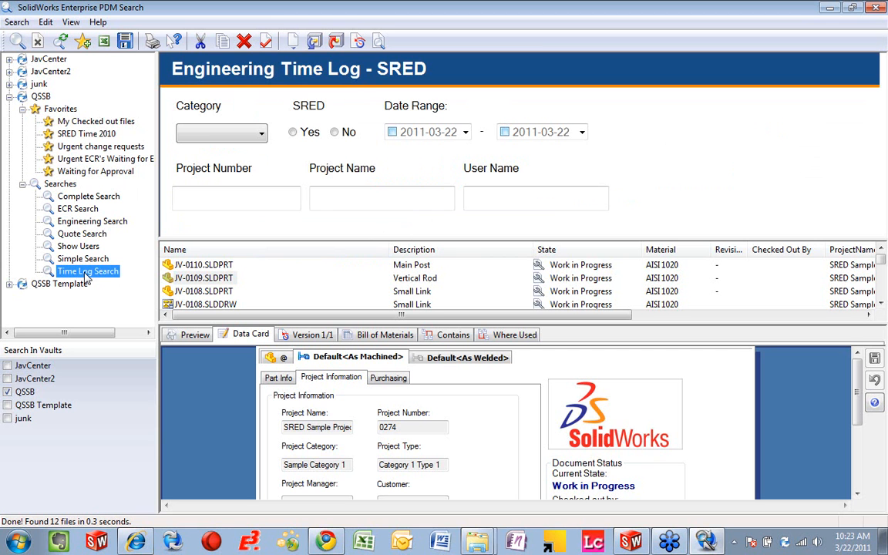
drag(232, 240, 231, 225)
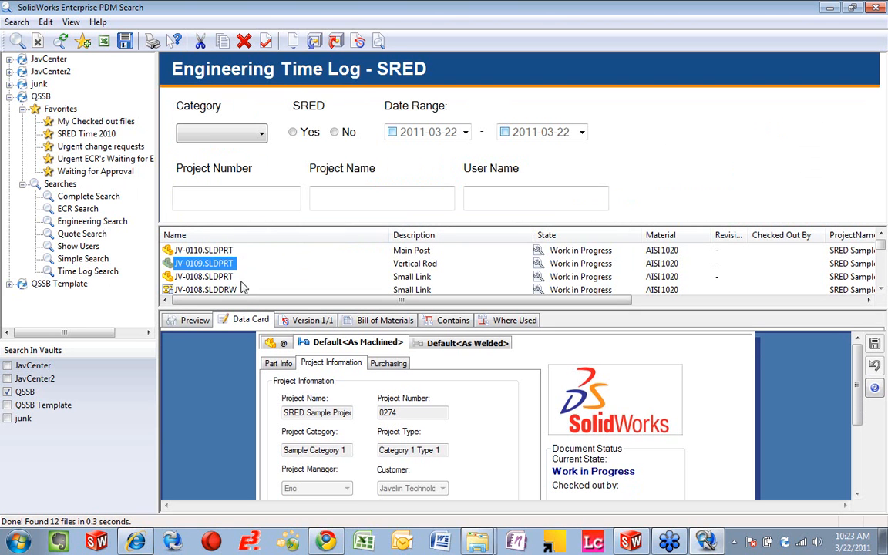
drag(233, 305, 233, 340)
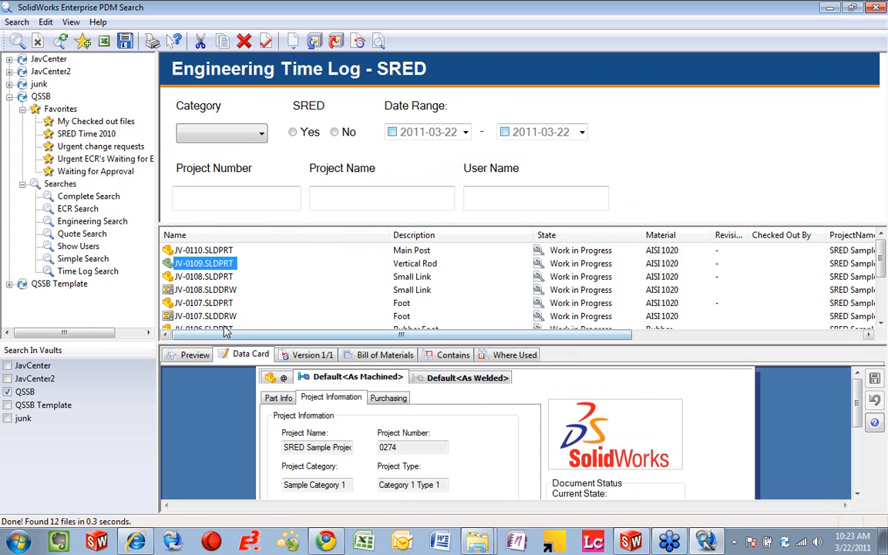
click(17, 41)
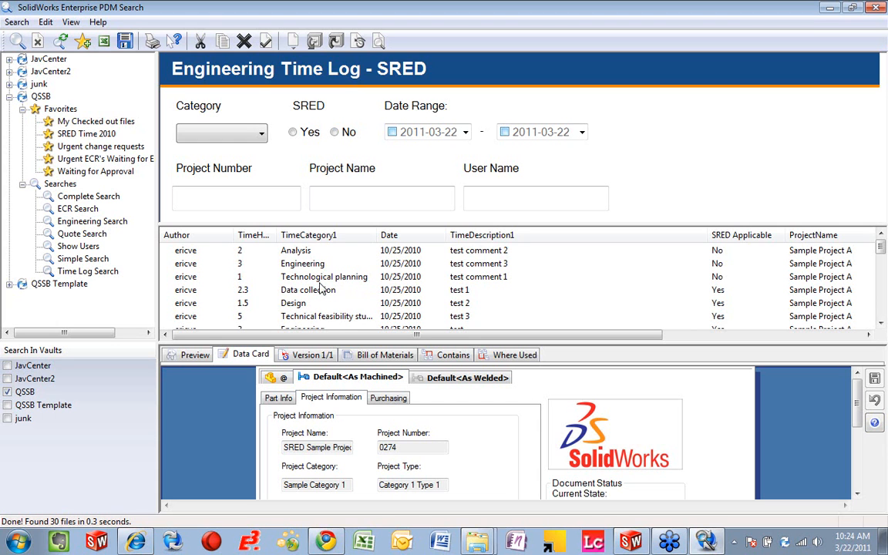
click(293, 133)
click(16, 41)
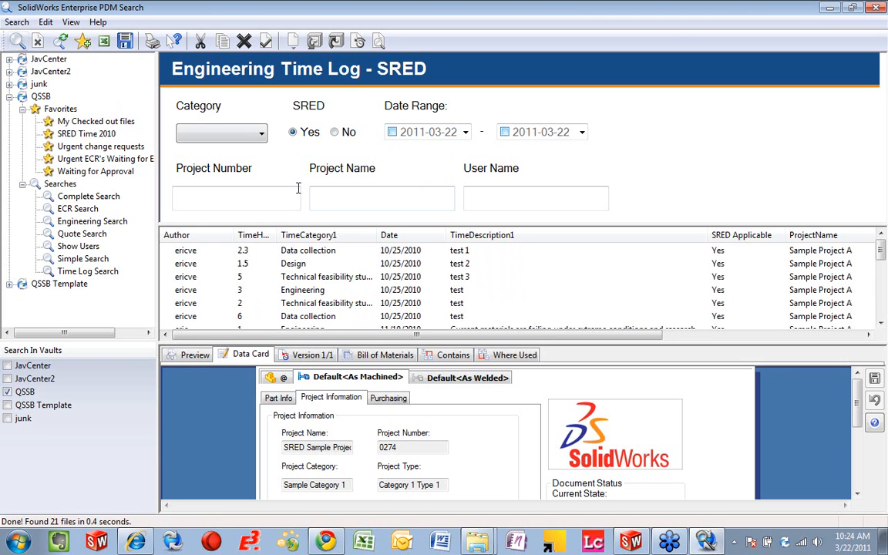
Step: Limit the SRED time log search to dates from 2011-01-01 to 2011-12-31 and rerun it
click(465, 133)
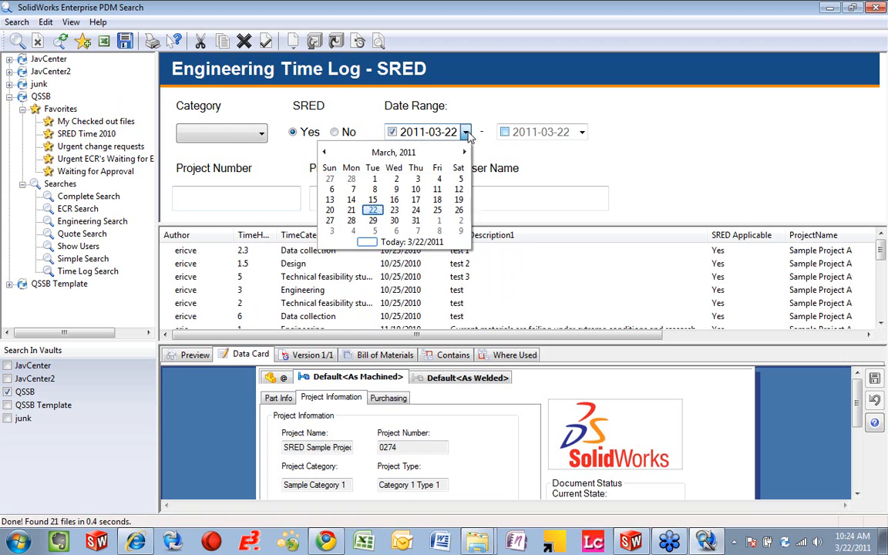
click(325, 152)
click(325, 153)
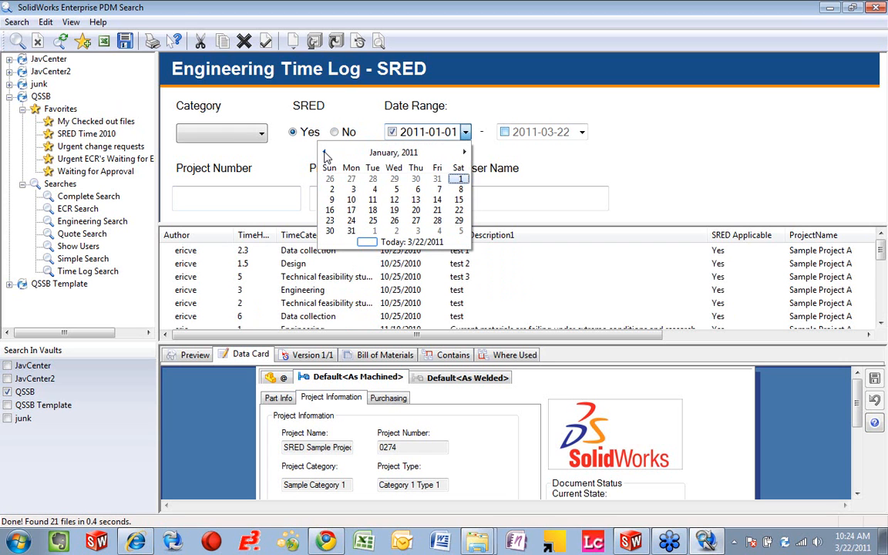
click(459, 180)
click(582, 132)
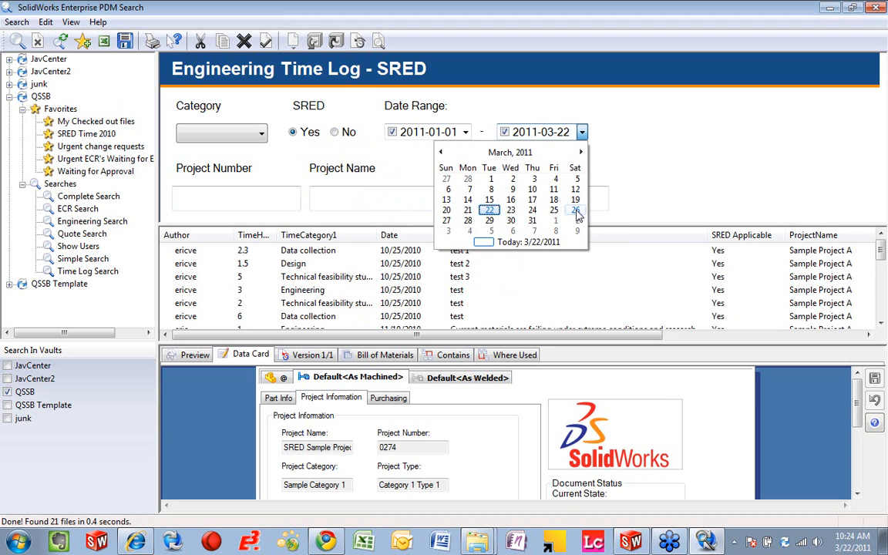
click(582, 152)
click(581, 153)
click(581, 152)
click(581, 153)
click(581, 152)
click(582, 153)
click(582, 153)
click(581, 153)
click(582, 153)
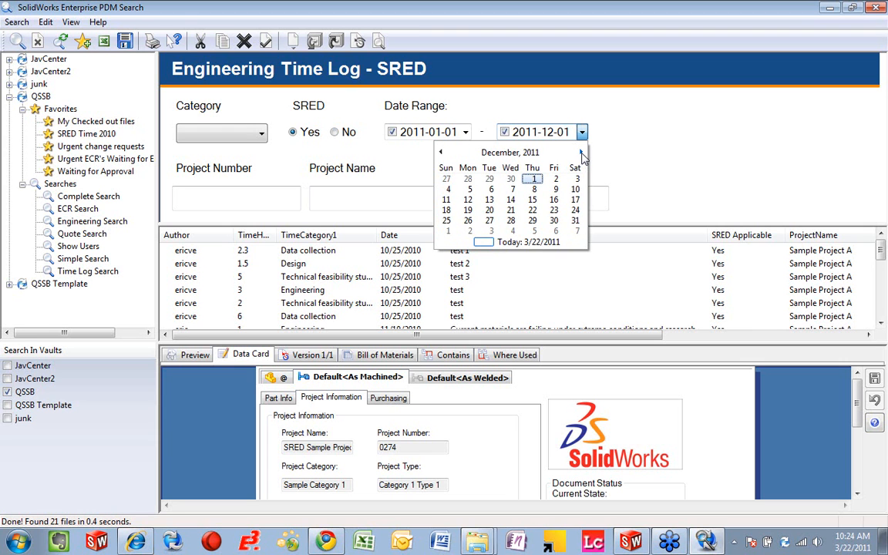
click(575, 220)
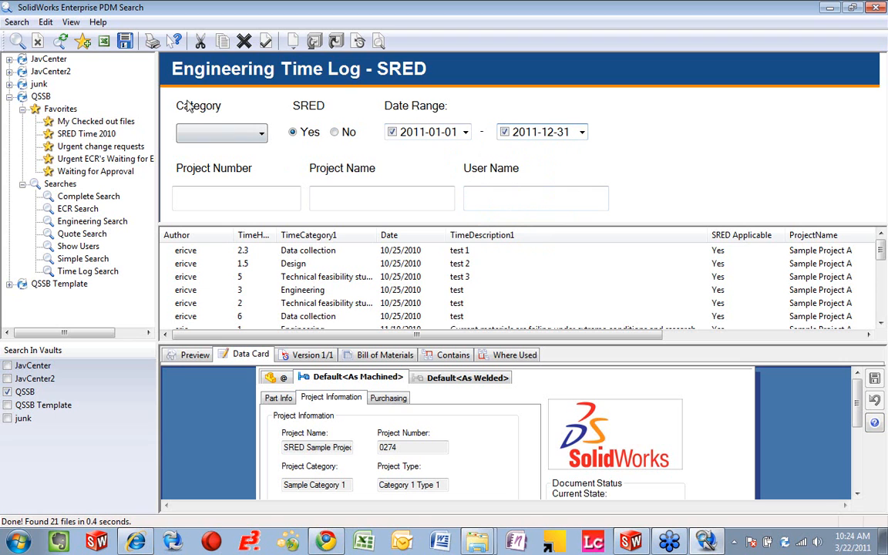
click(16, 40)
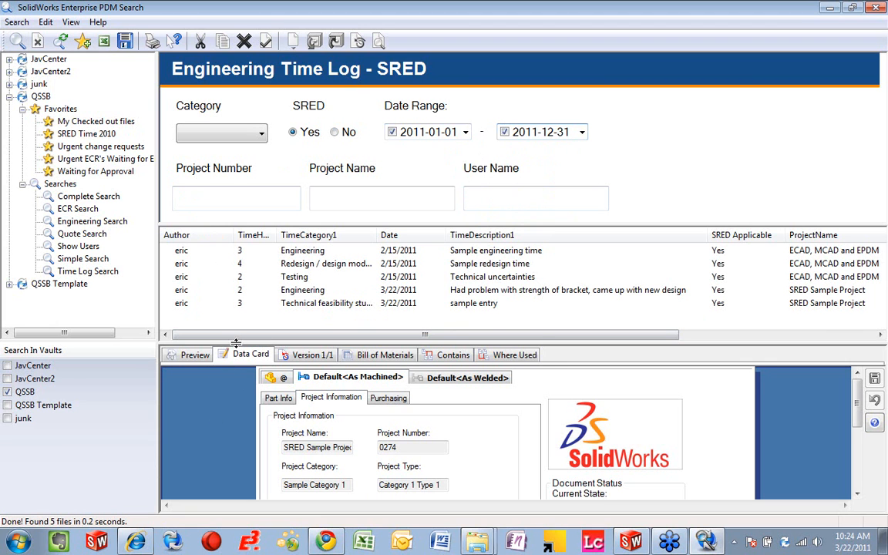
drag(237, 344, 237, 360)
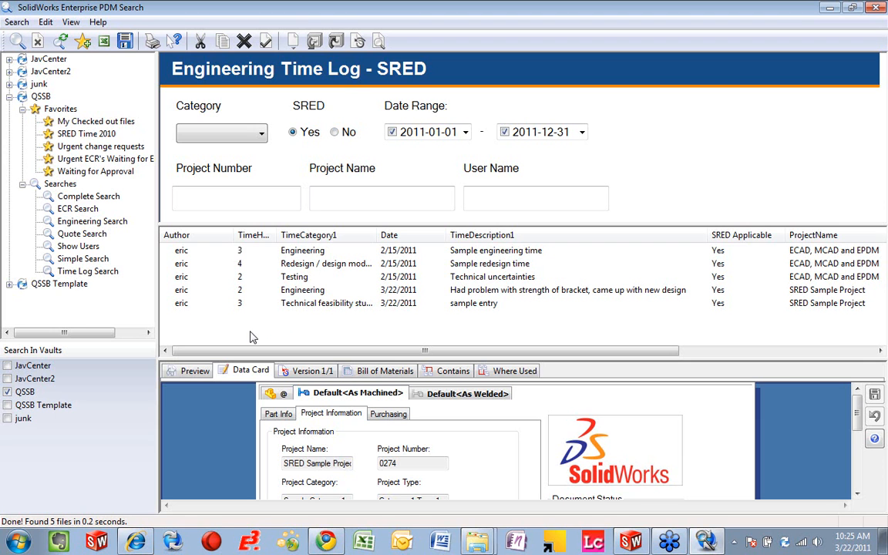
Step: Save the time log search as a favorite named "SRED Time 2011" and refresh the QSSB favorites list
click(83, 42)
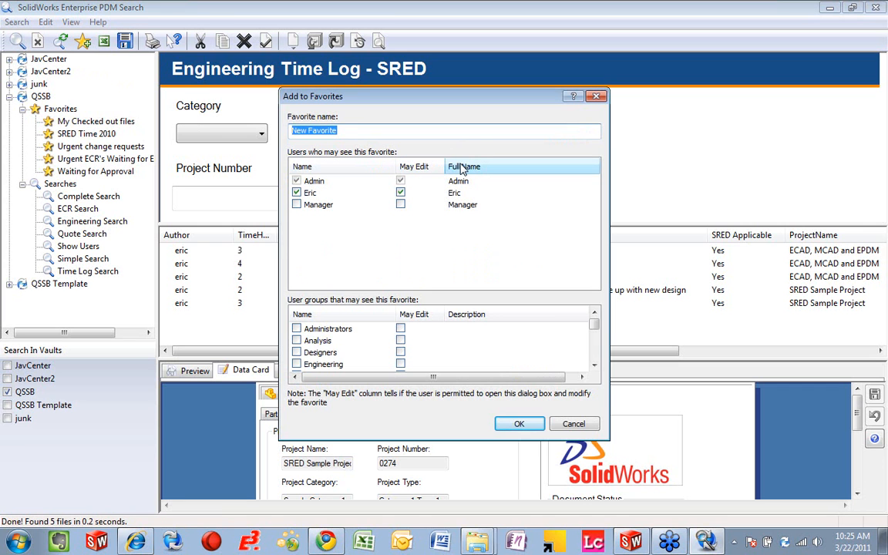
text(SRED Time 2011)
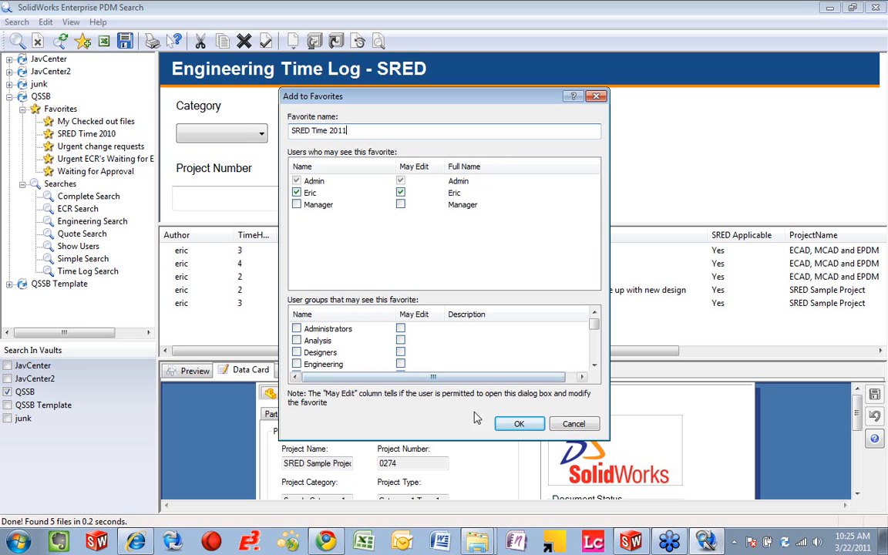
click(515, 427)
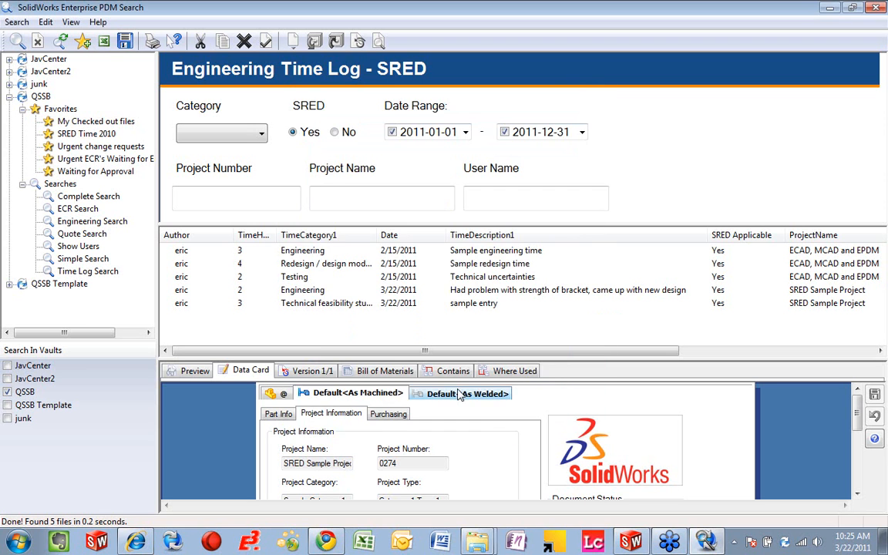
click(23, 109)
click(23, 109)
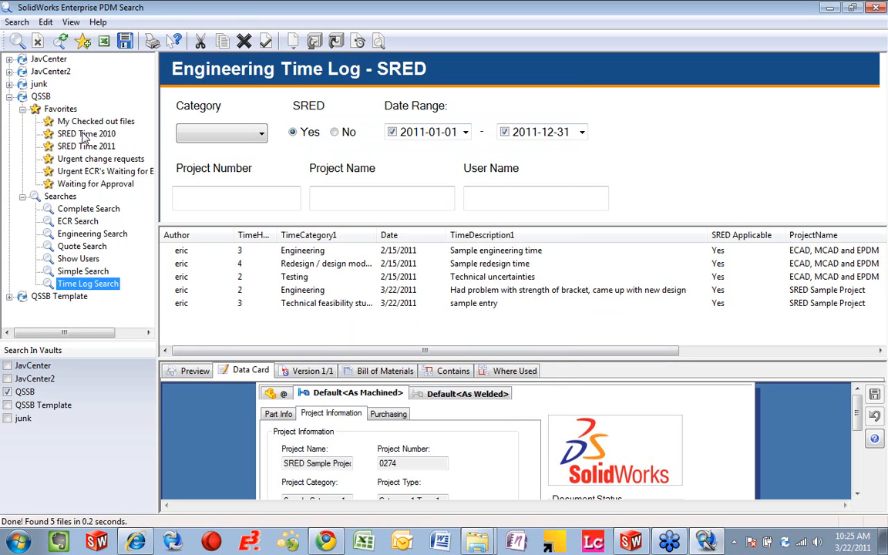
Step: Compare the results of the SRED Time 2010 and SRED Time 2011 favorites, returning to the 2010 search
click(85, 135)
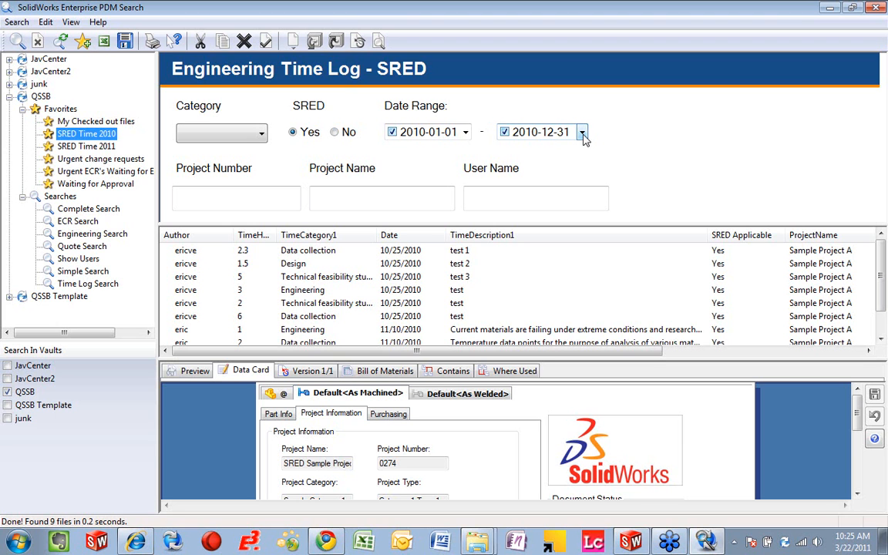
click(74, 148)
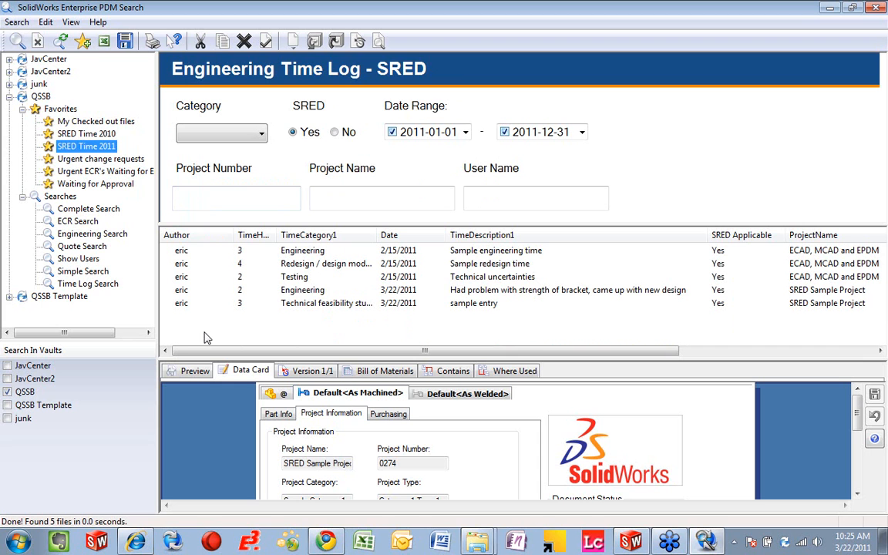
click(111, 137)
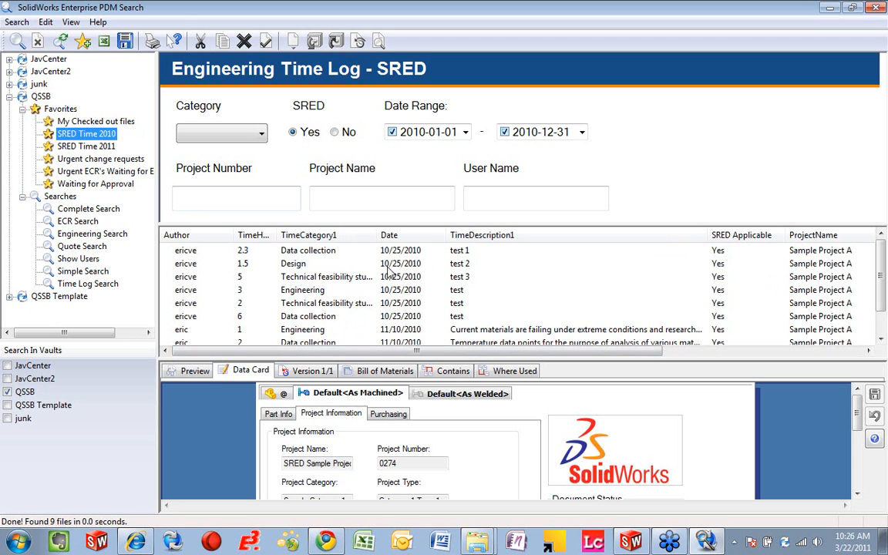
Step: Open the SRED Time 2010 search results in Excel and insert a PivotChart from the data in A1:J10
click(104, 42)
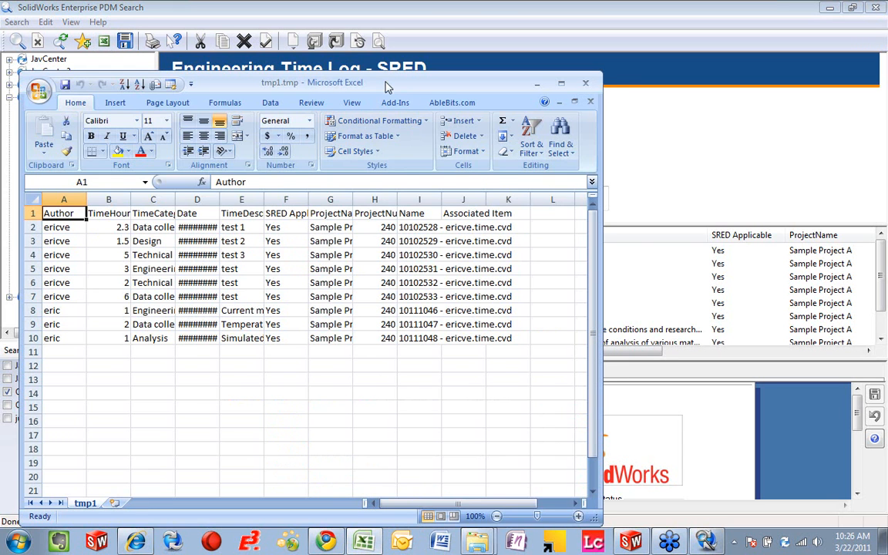
double_click(349, 81)
drag(458, 260, 55, 125)
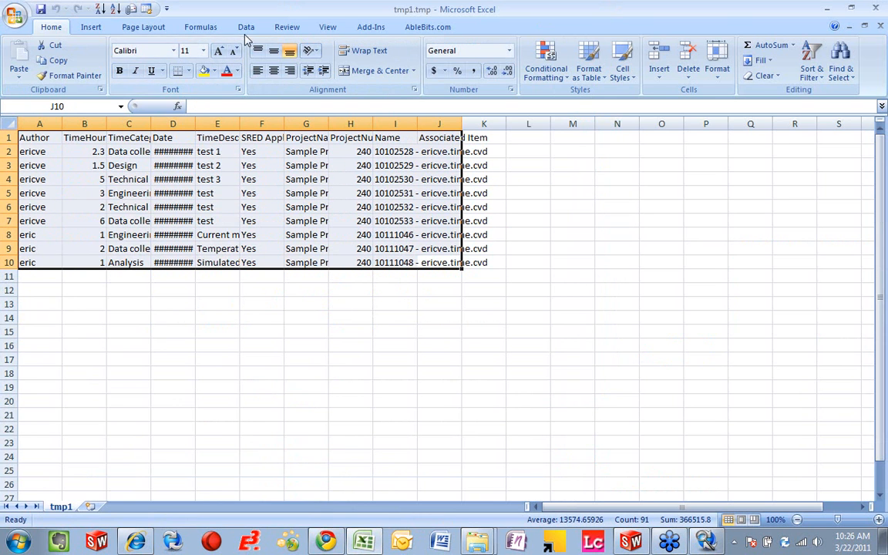
click(91, 28)
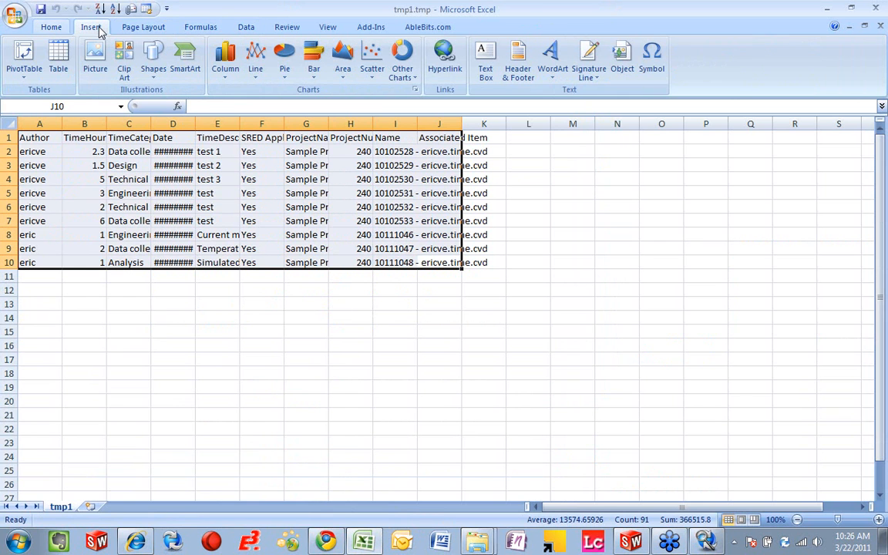
click(23, 81)
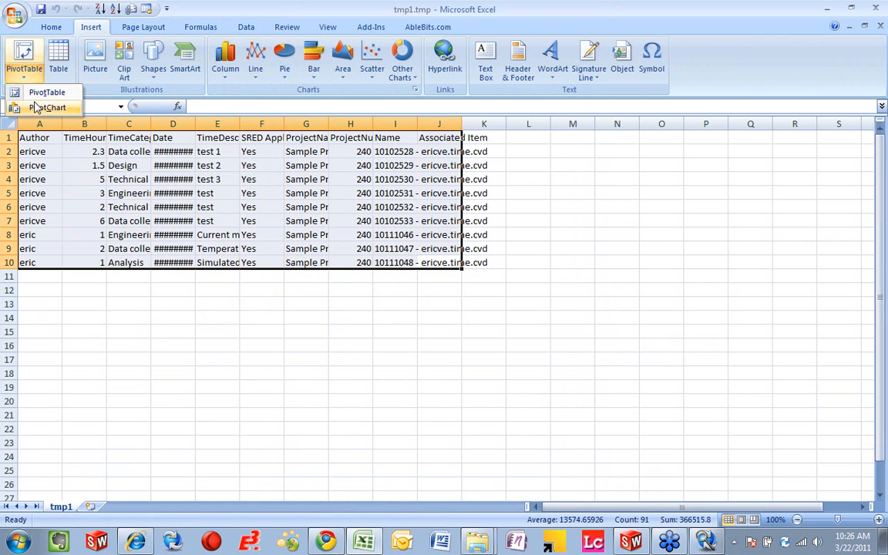
click(36, 108)
click(594, 370)
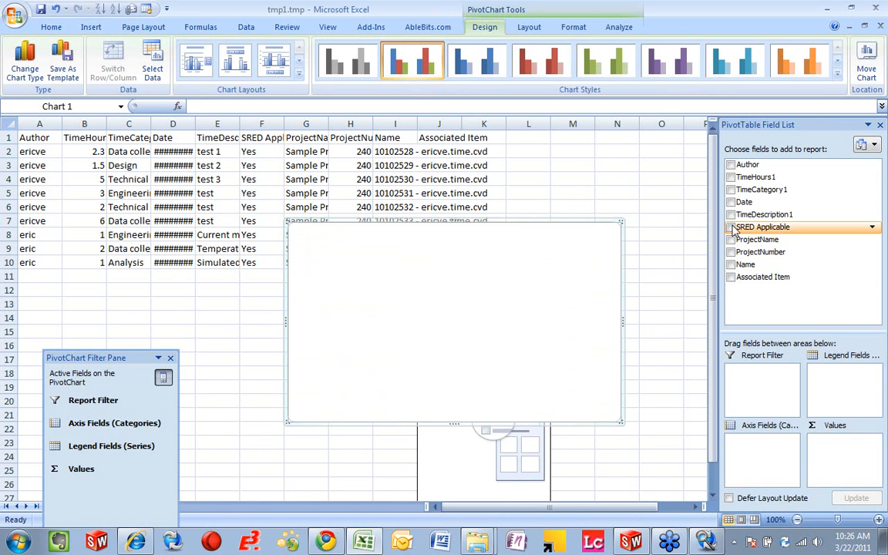
Step: Add the TimeCategory1 and TimeHours1 fields to the PivotChart and enlarge the chart over the worksheet data
click(731, 190)
click(731, 176)
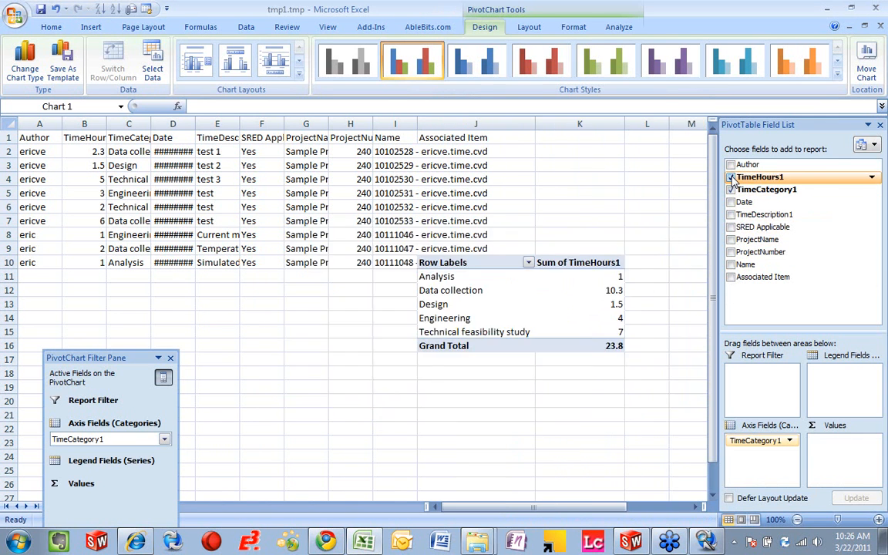
drag(286, 223, 112, 137)
Step: Apply the orange chart style with black background to the time chart and close the PivotChart Filter Pane
click(837, 62)
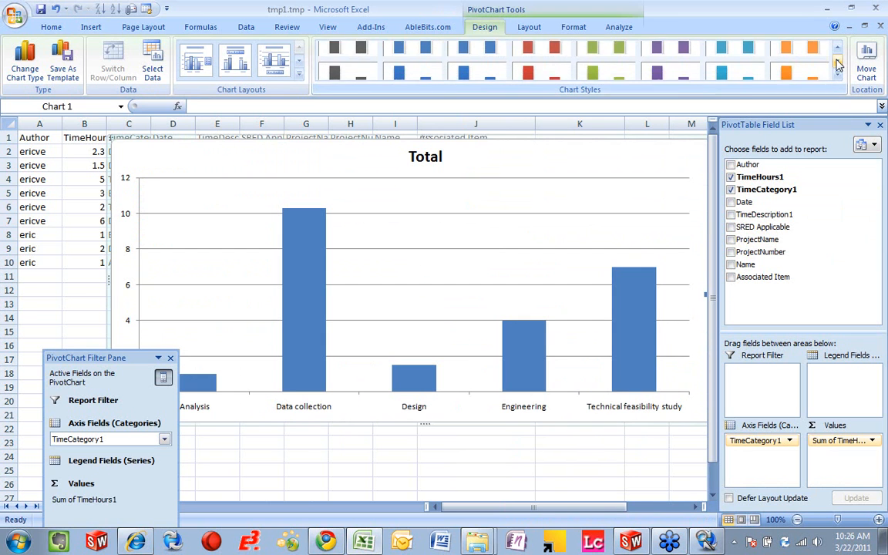
click(799, 61)
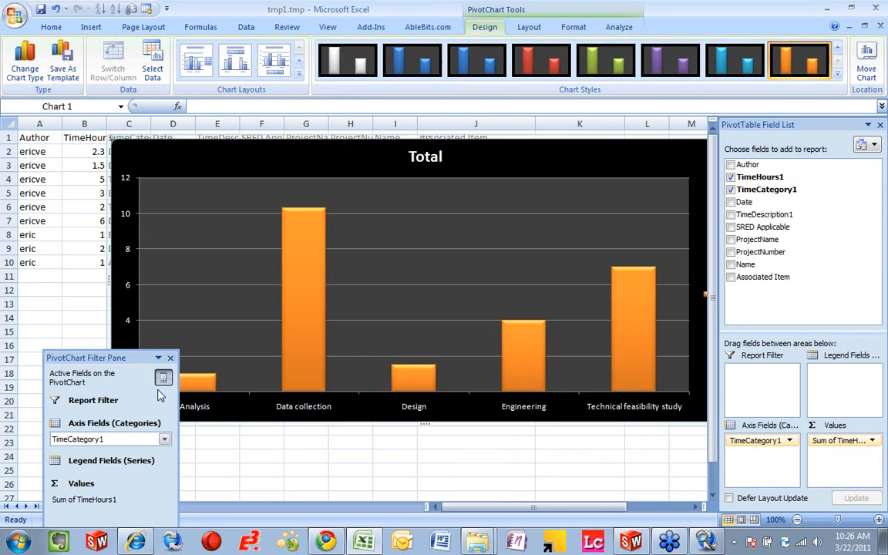
click(170, 358)
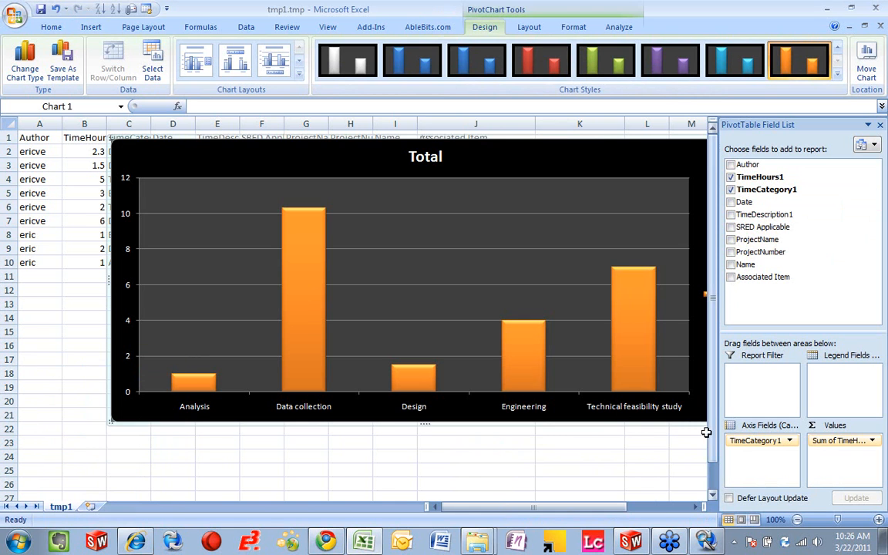
Step: Resize and reposition the time chart so all five categories and the legend fit within the visible worksheet area
drag(615, 507, 629, 513)
drag(694, 421, 631, 478)
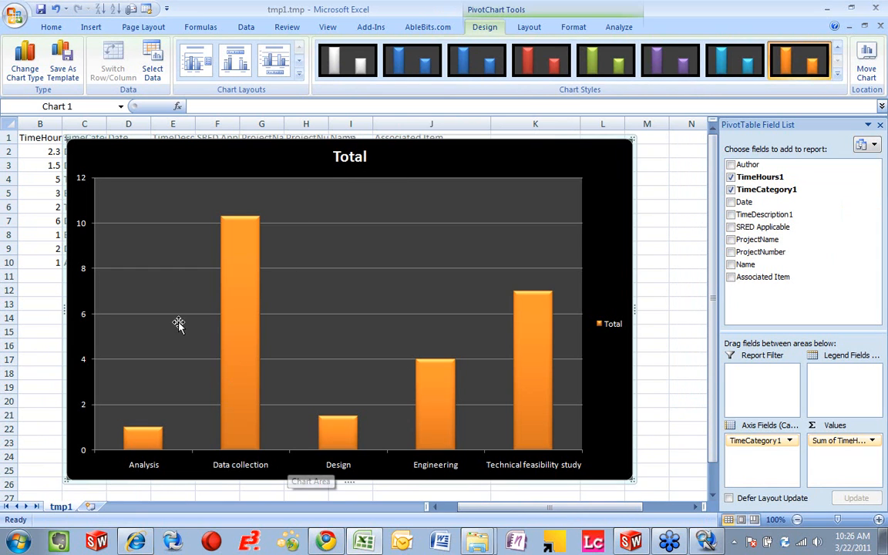
drag(66, 138, 232, 145)
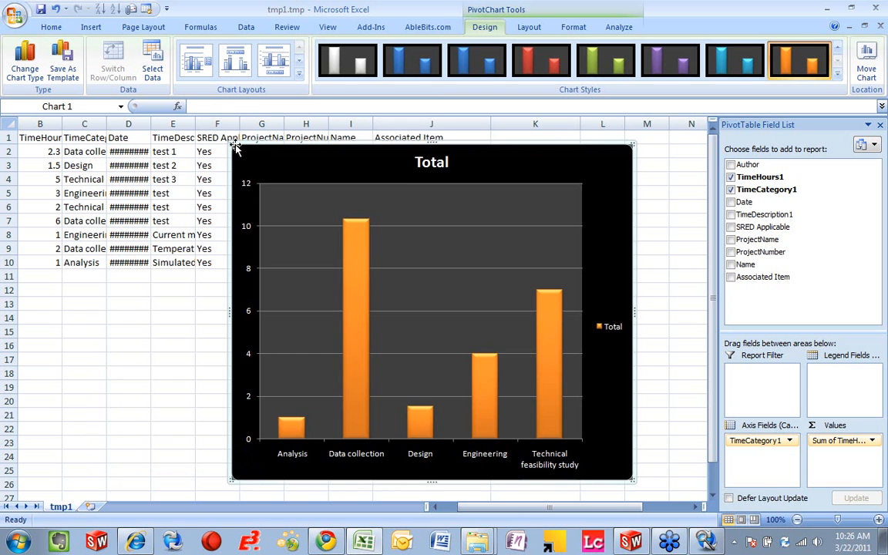
drag(363, 149, 459, 145)
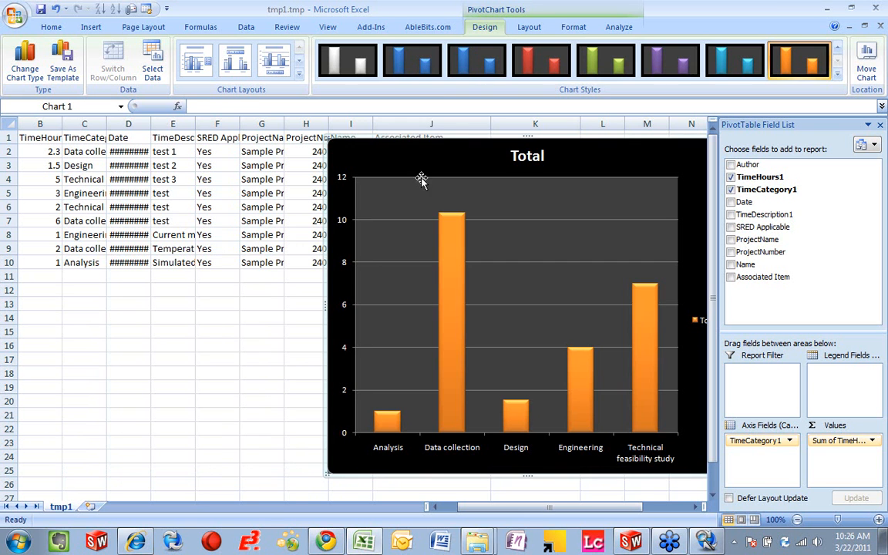
drag(333, 357, 188, 357)
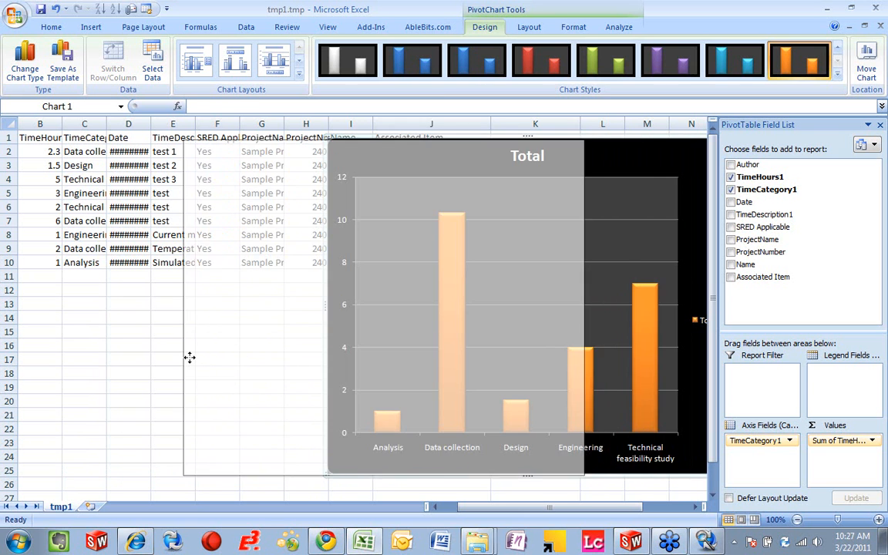
Step: Examine the hours per time category in the chart and close the workbook without saving
mouse_move(245, 420)
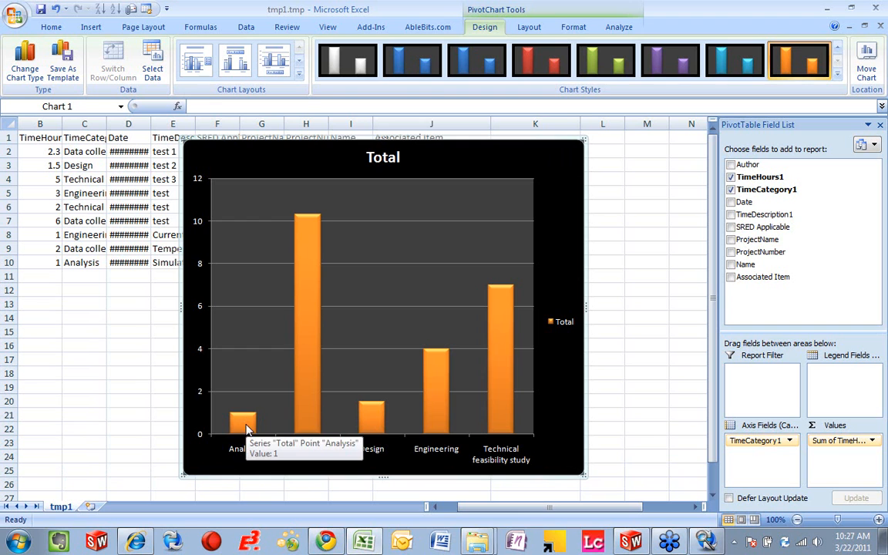
mouse_move(313, 394)
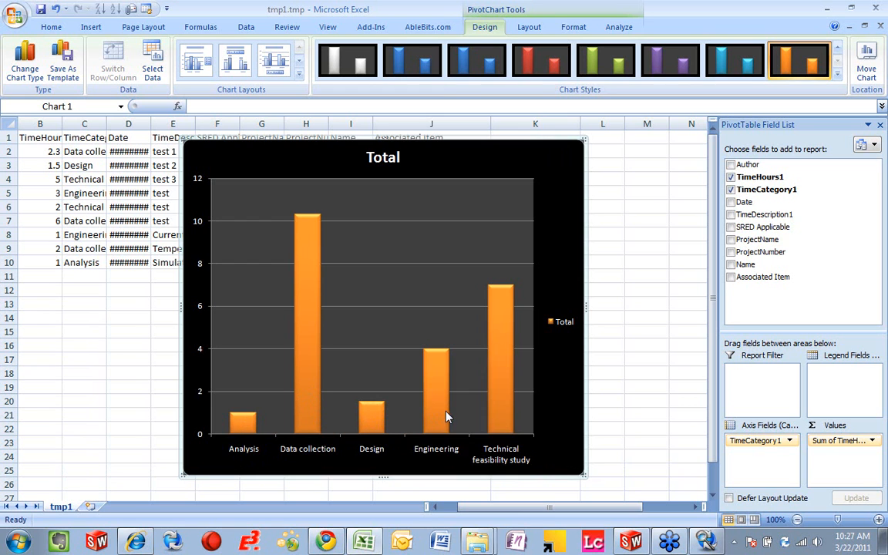
mouse_move(512, 419)
click(876, 7)
click(441, 306)
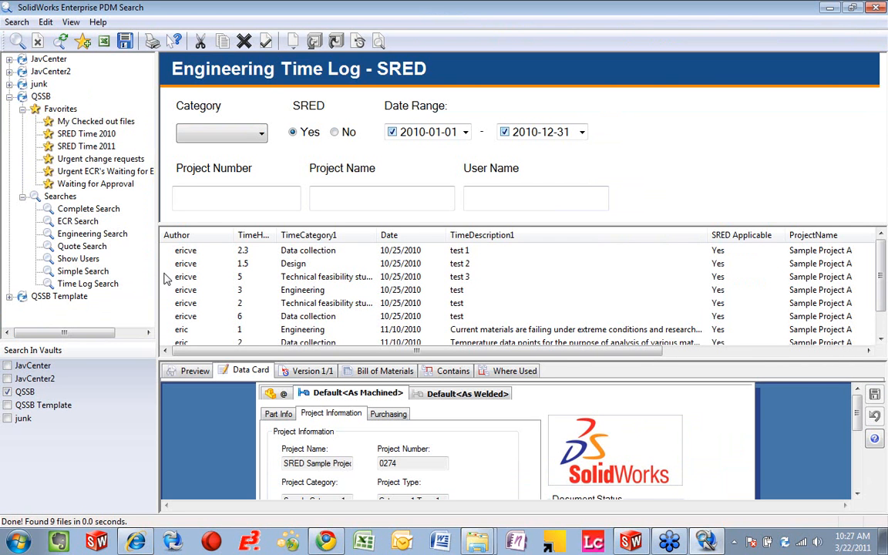
Step: Run the ECR Search without criteria and enlarge the results list to show every change request
click(87, 221)
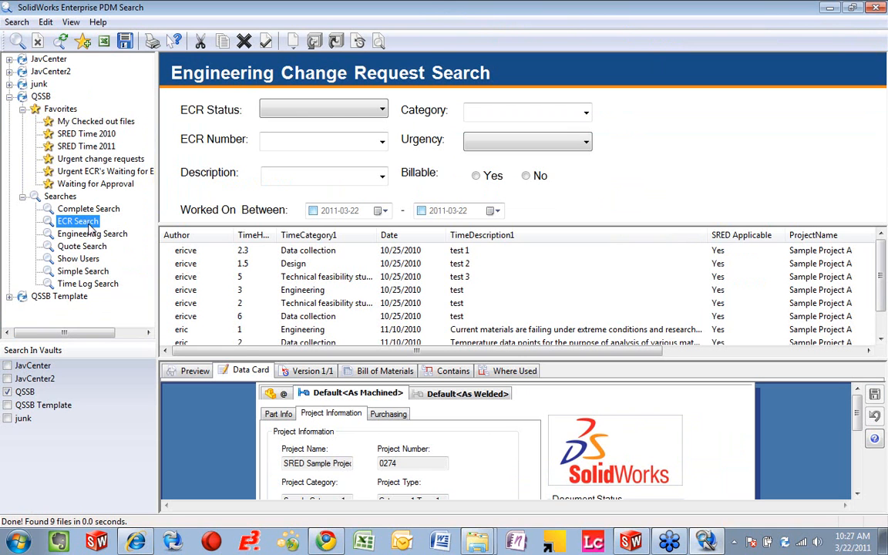
click(18, 43)
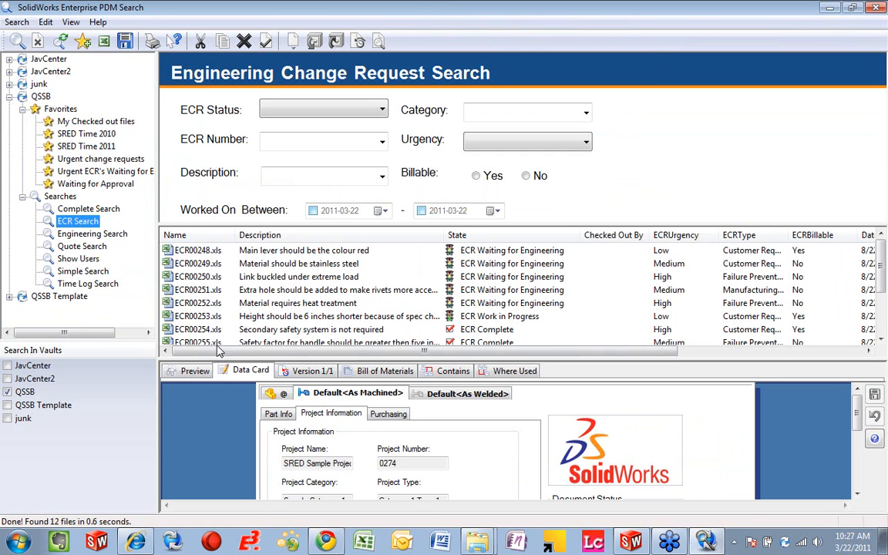
drag(216, 360, 216, 434)
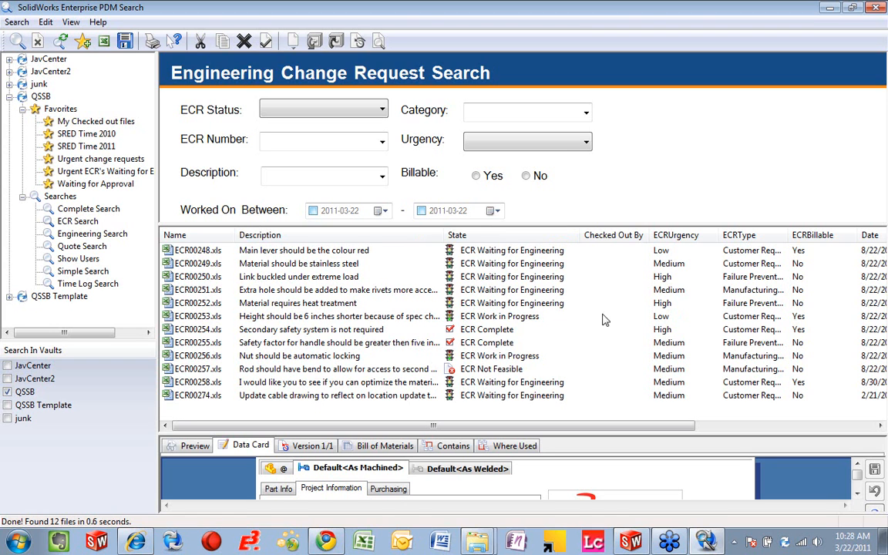
Step: Limit the ECR search to High urgency, rerun it, and shrink the results list
click(582, 144)
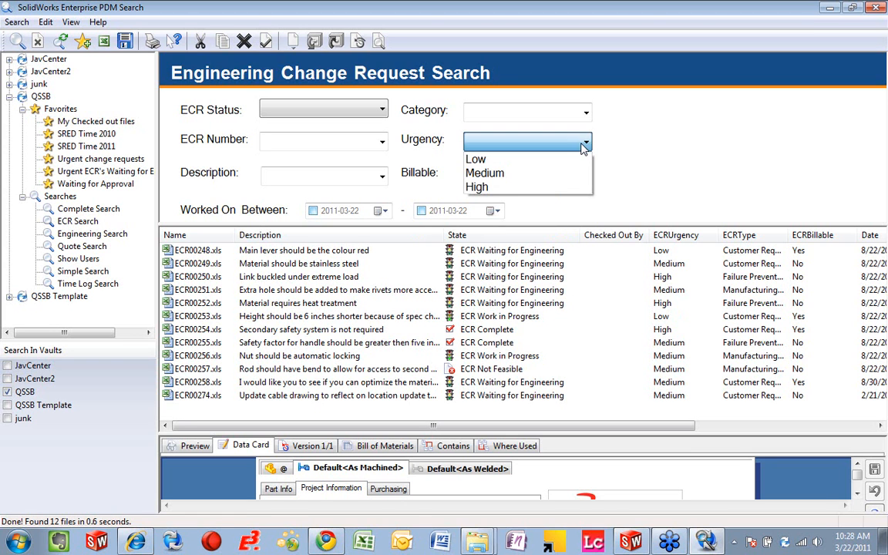
click(492, 188)
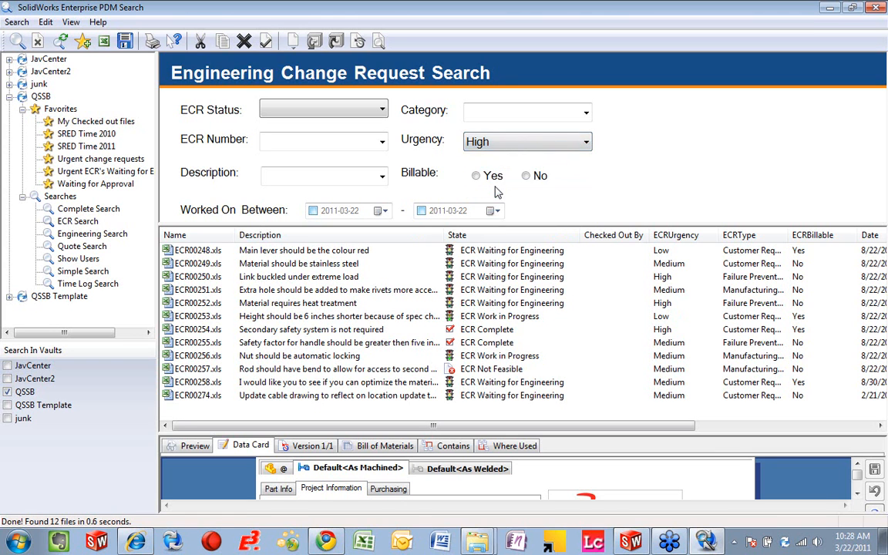
click(17, 40)
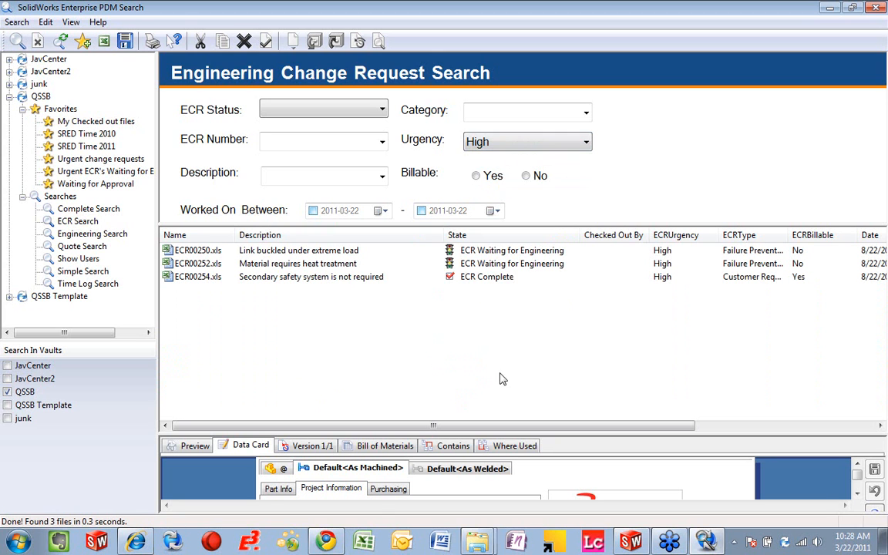
drag(297, 436, 297, 333)
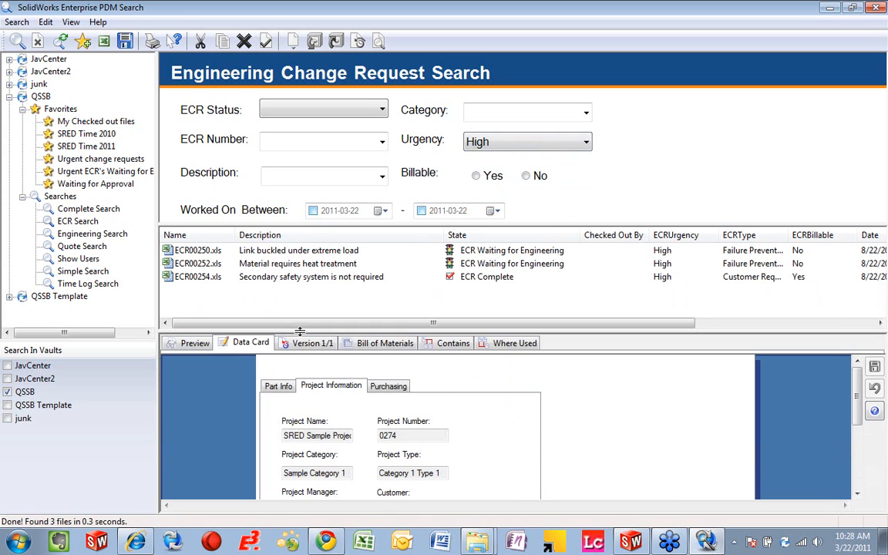
Step: Clear the ECR search criteria, rerun the search, and enlarge the results list
click(37, 40)
click(19, 42)
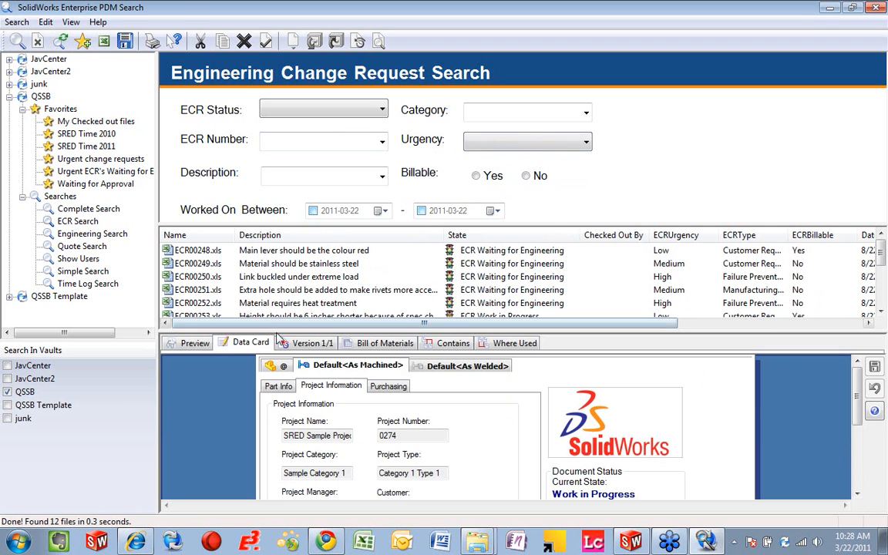
drag(277, 329, 278, 383)
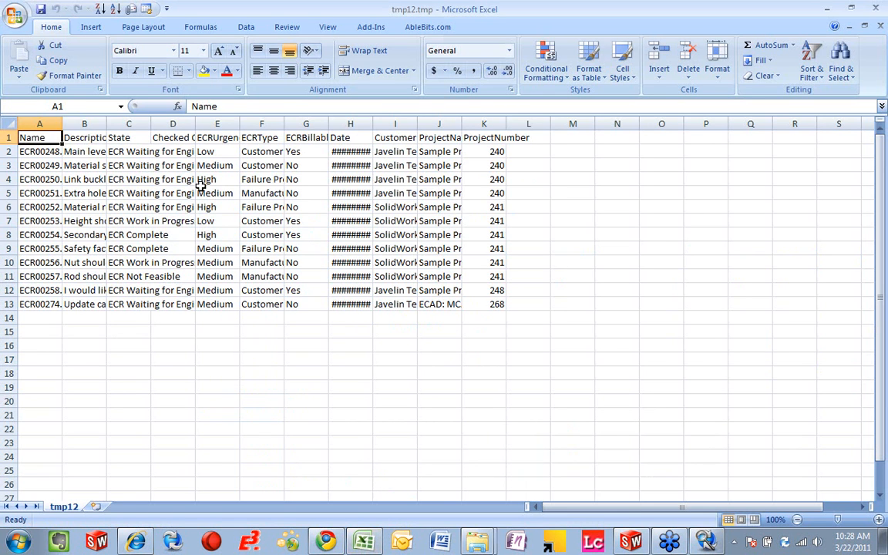
Step: Open the ECR search results in Excel and insert a PivotChart from the data in A1:K13
drag(38, 137, 497, 305)
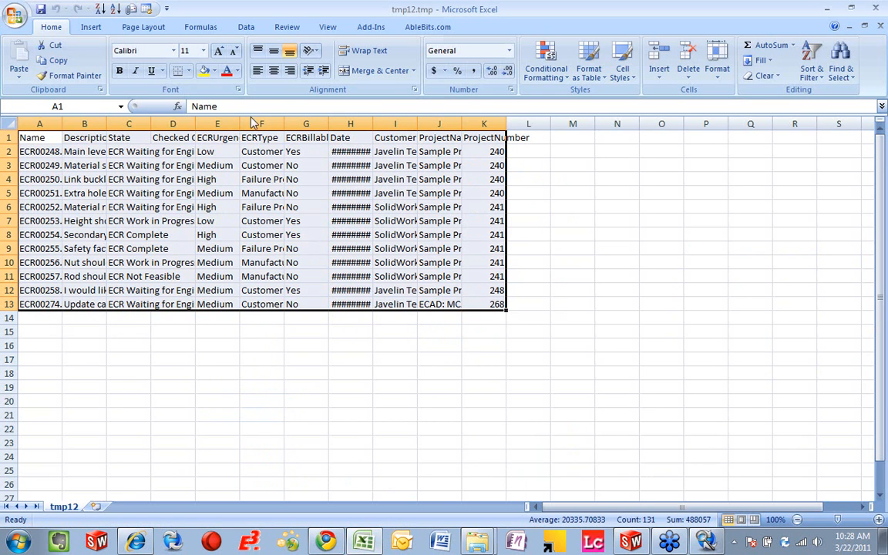
click(90, 27)
click(25, 71)
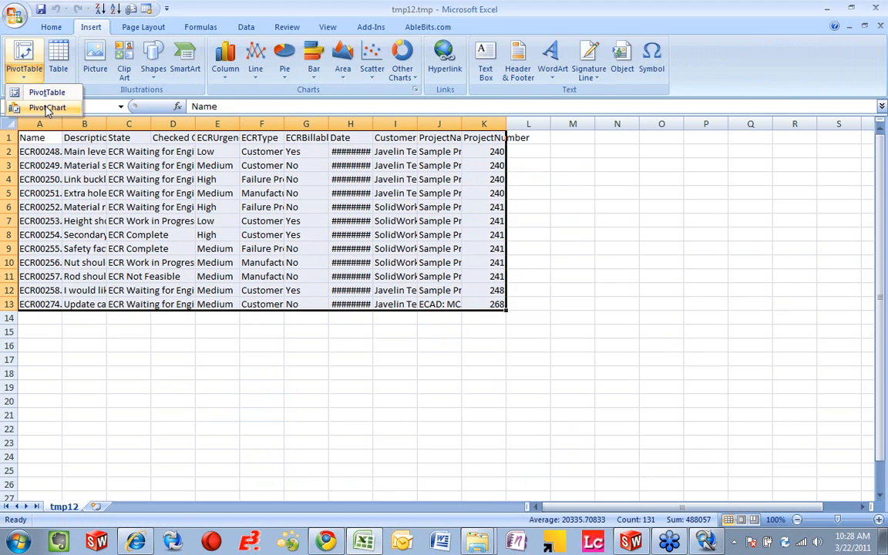
click(43, 107)
click(596, 371)
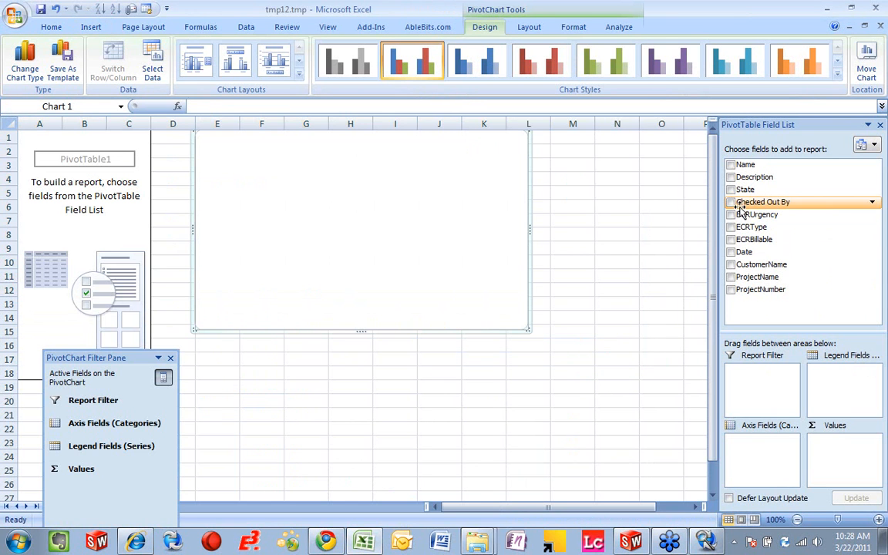
Step: Chart the count of ECRBillable by ECRUrgency and ECRType, and enlarge the PivotChart
click(731, 215)
click(731, 227)
click(731, 239)
drag(755, 466, 848, 463)
drag(642, 330, 685, 447)
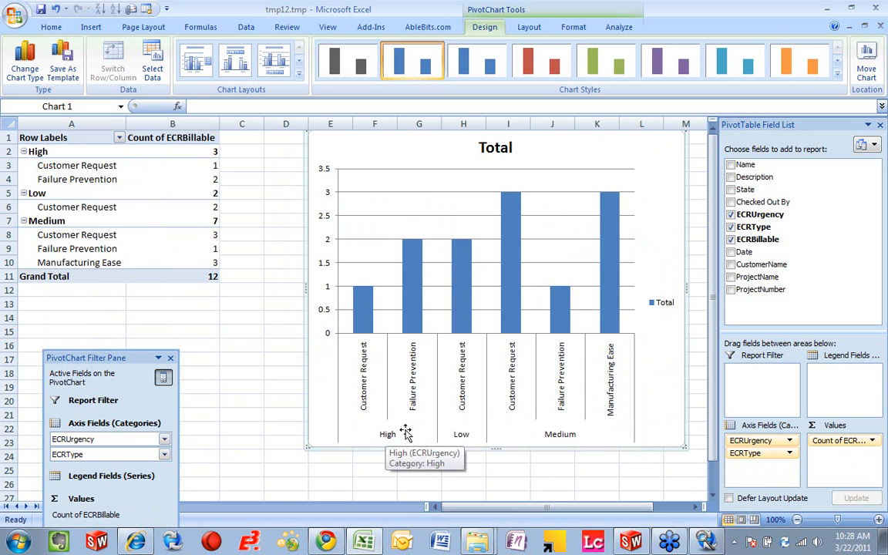
Step: Apply the orange chart style with black background to the change request chart
click(838, 62)
click(838, 61)
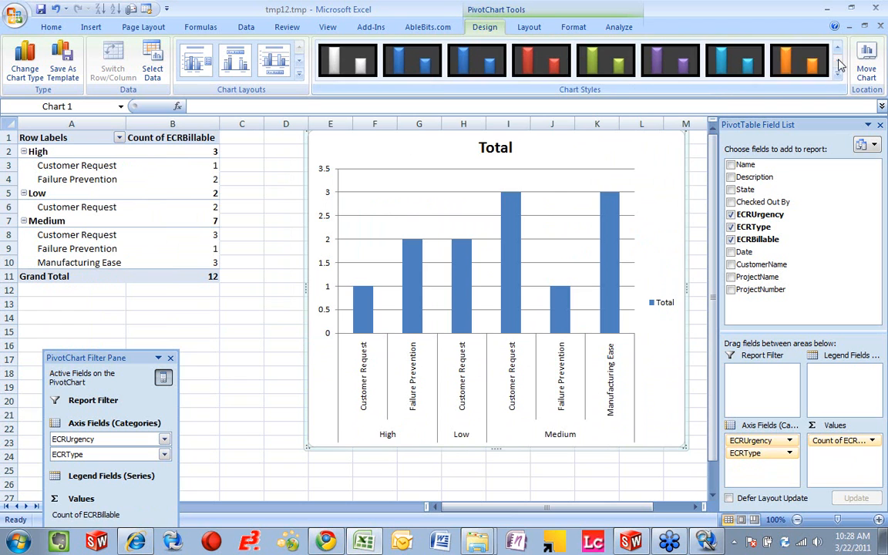
click(799, 61)
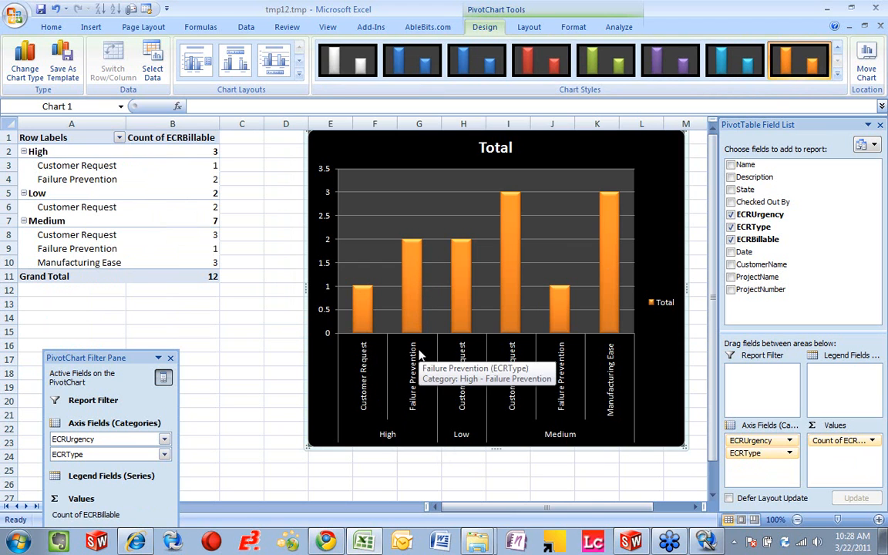
Step: Examine the change request counts by urgency and type, close the workbook without saving, and shrink the search results list
mouse_move(417, 298)
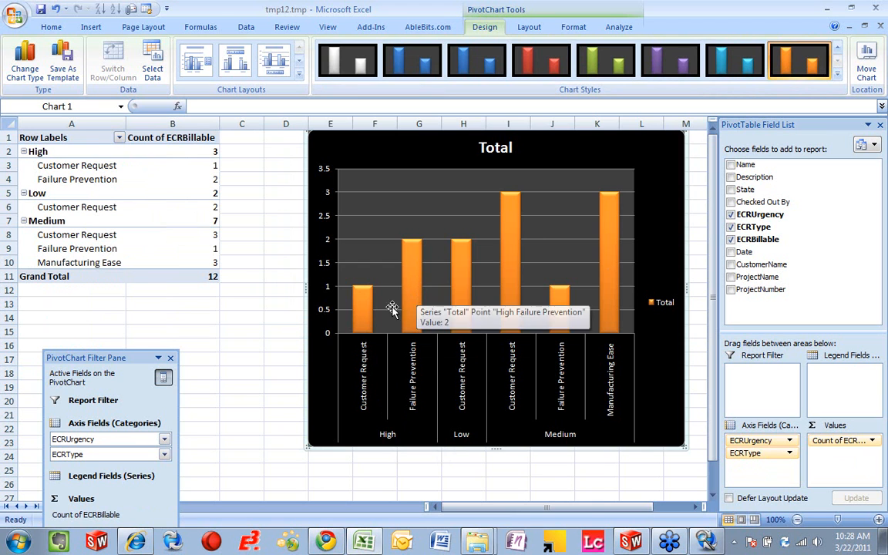
mouse_move(366, 320)
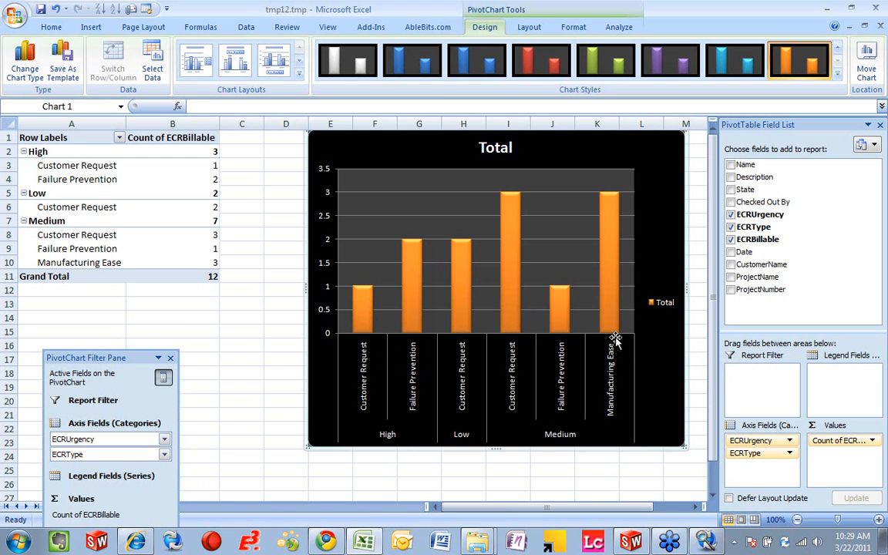
mouse_move(614, 333)
click(876, 8)
click(446, 305)
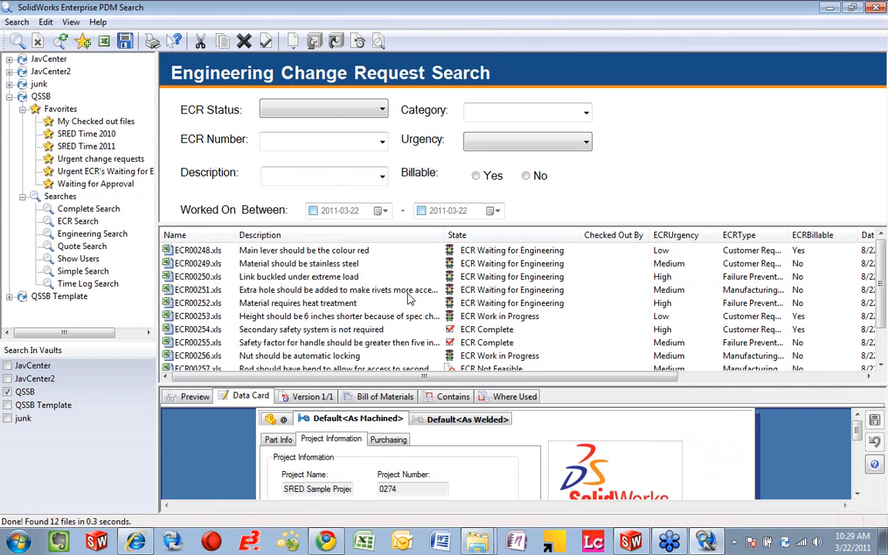
drag(392, 384, 392, 339)
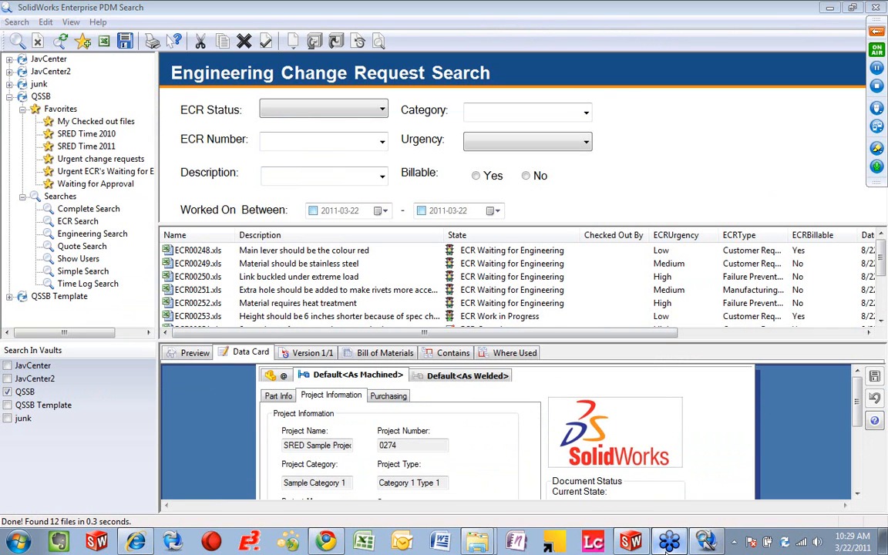
Step: Close the search window and open the Design Files folder of 0274-SRED Sample Project
mouse_move(878, 90)
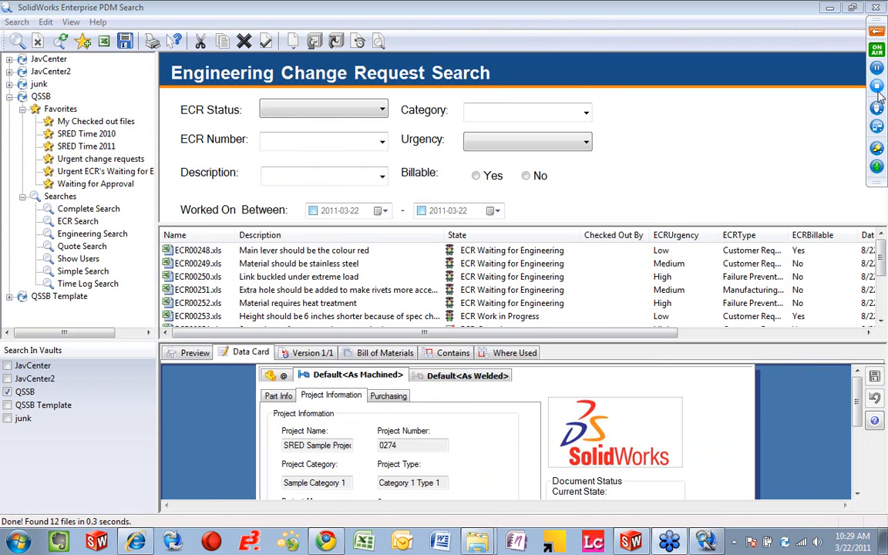
click(877, 33)
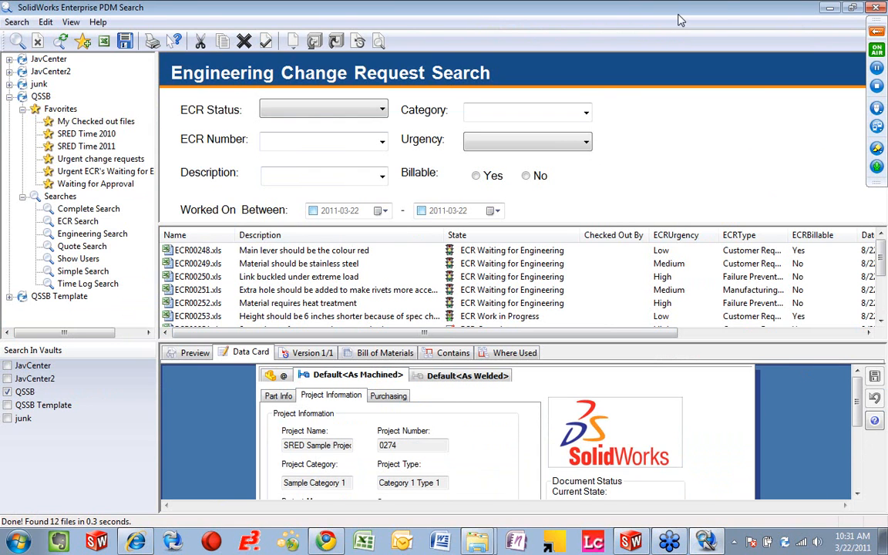
click(877, 9)
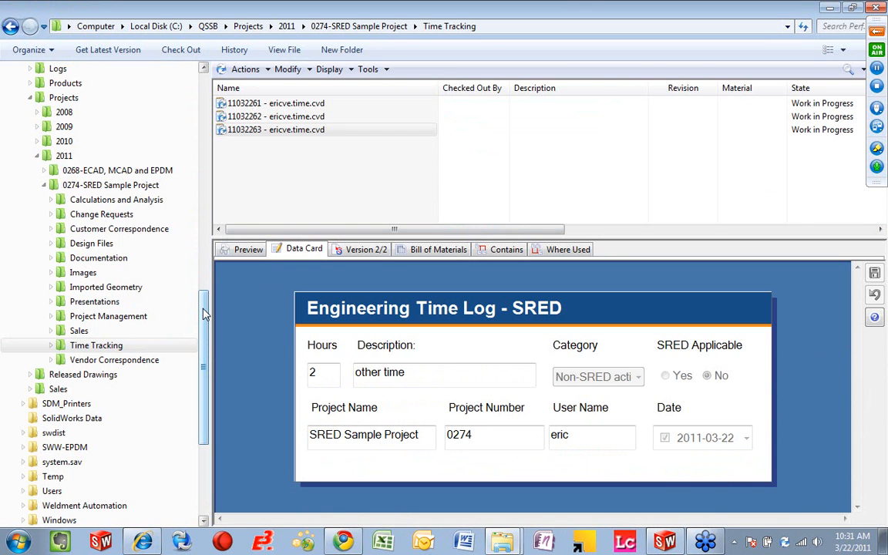
scroll(189, 286, up, 1)
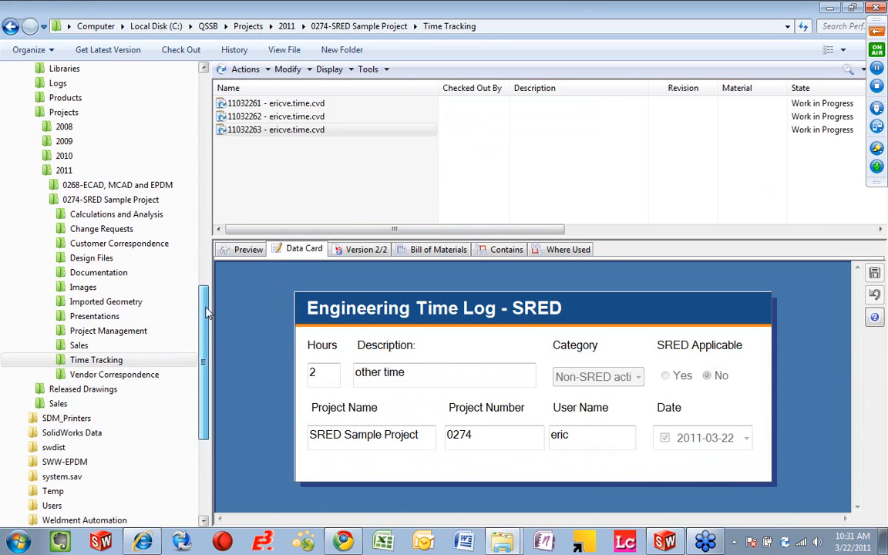
click(80, 261)
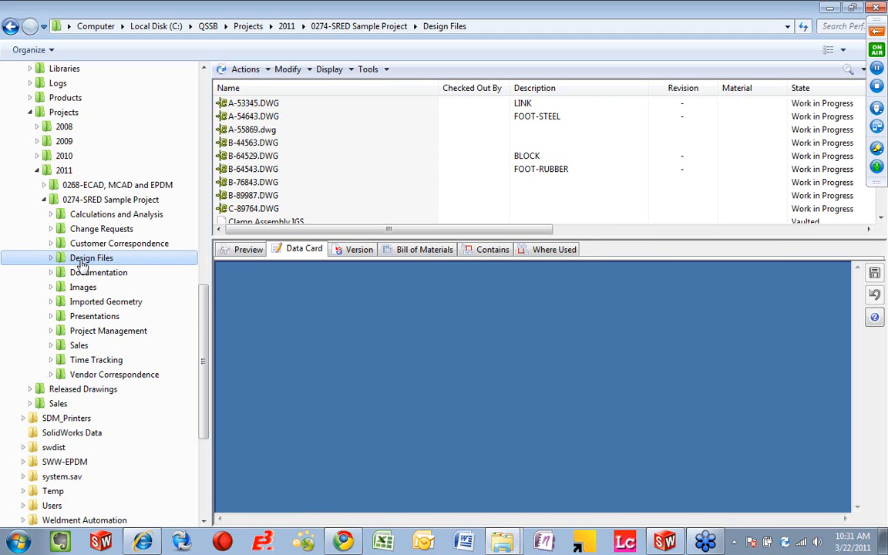
Step: Select the drawing JV-0108.SLDDRW in the Design Files folder and show its preview
scroll(486, 210, down, 3)
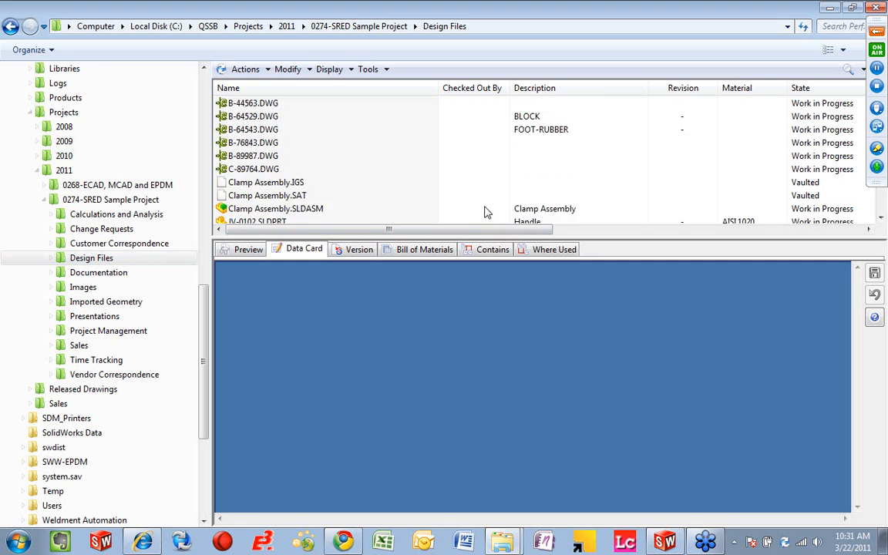
scroll(485, 212, down, 2)
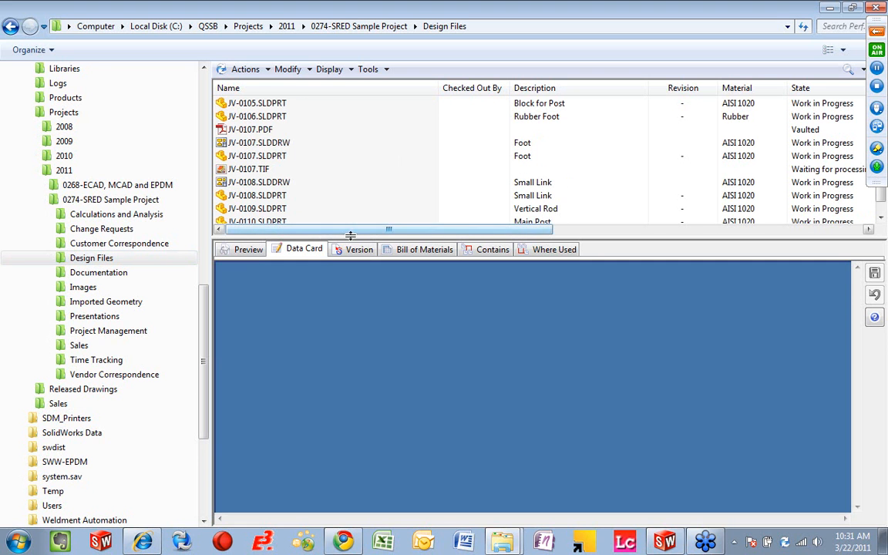
click(260, 185)
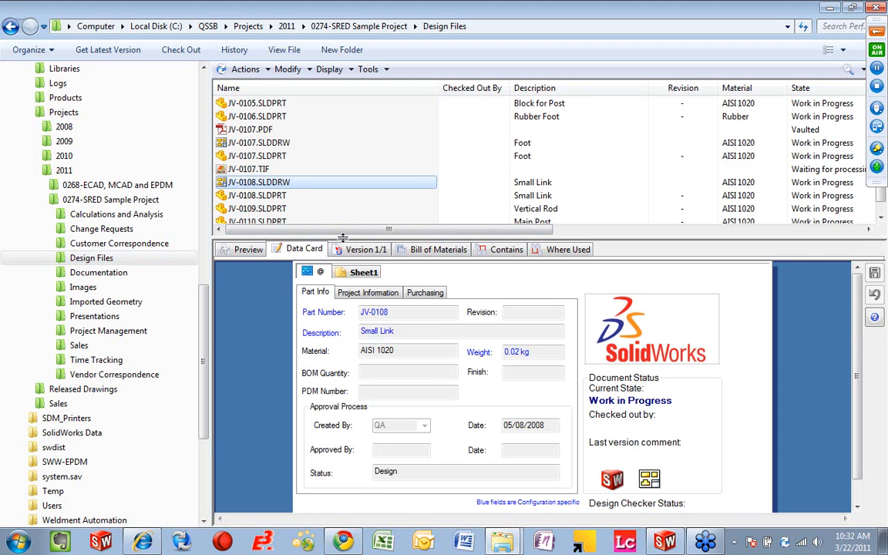
click(253, 253)
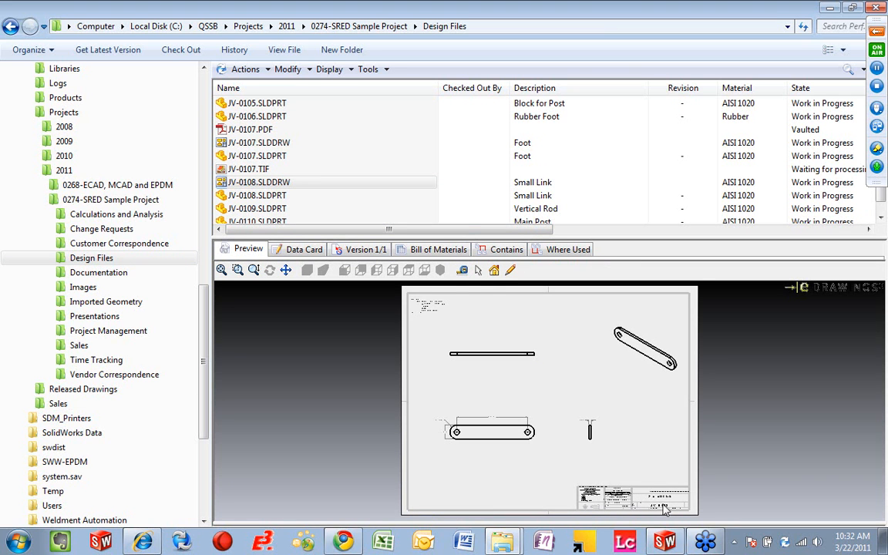
Step: Examine the title block of the Small Link drawing for the project, drawn-by, part number and revision entries
scroll(660, 484, down, 5)
scroll(466, 463, down, 2)
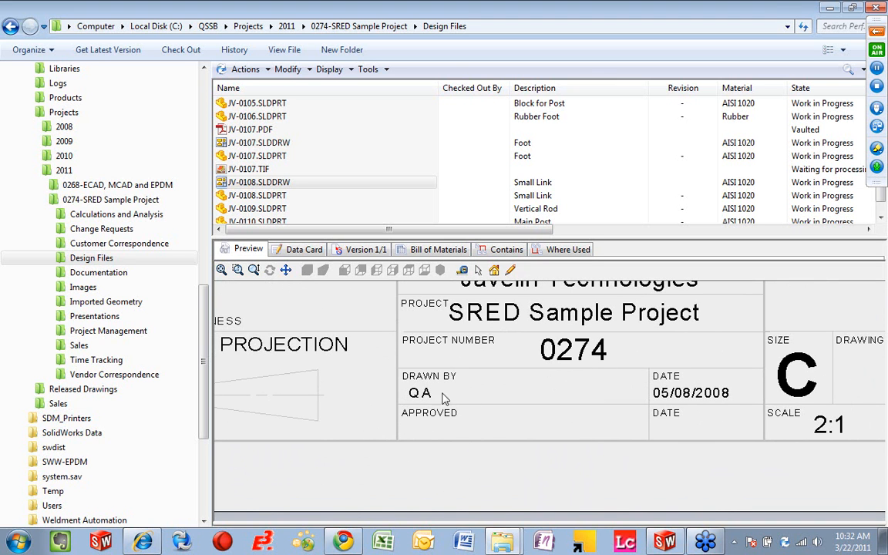
mouse_move(599, 446)
middle_down()
mouse_move(549, 446)
mouse_move(517, 464)
middle_up()
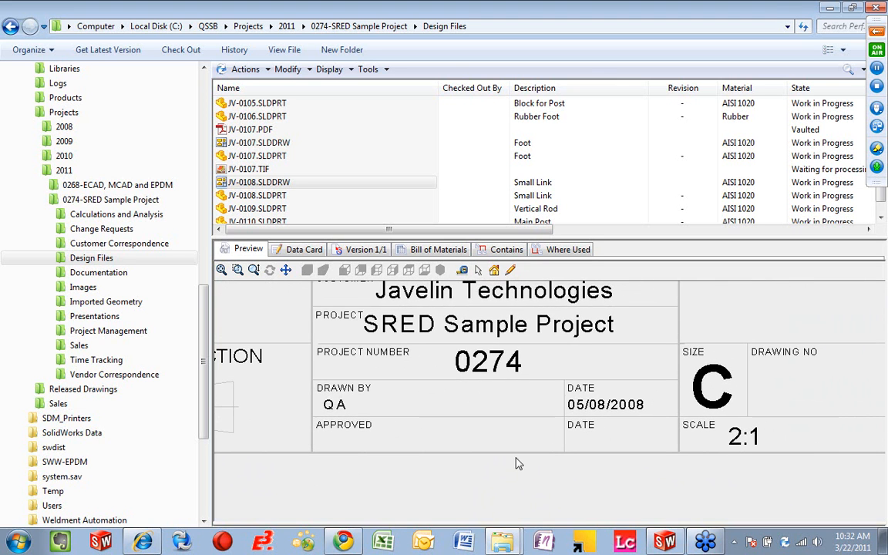
middle_drag(717, 445, 553, 458)
mouse_move(828, 431)
middle_down()
mouse_move(546, 444)
mouse_move(609, 440)
mouse_move(564, 444)
middle_up()
scroll(806, 428, up, 1)
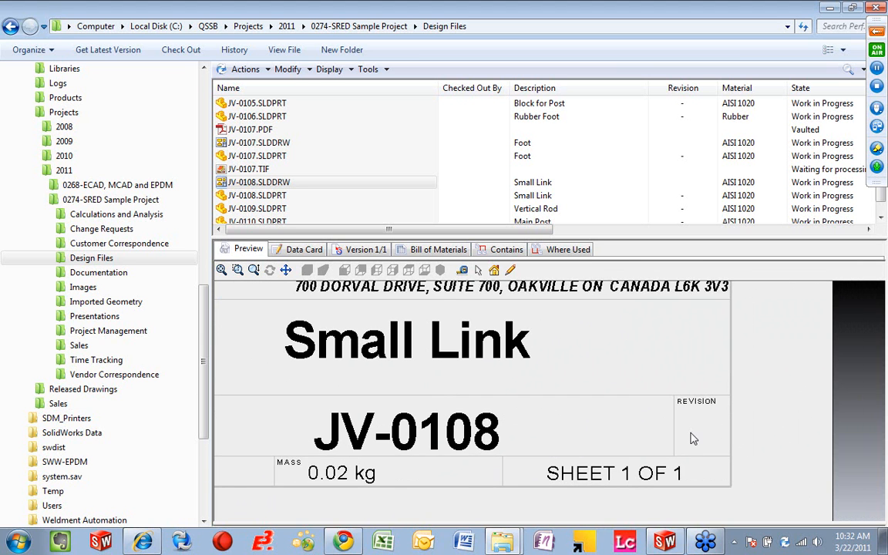
scroll(692, 434, up, 6)
middle_drag(526, 376, 759, 527)
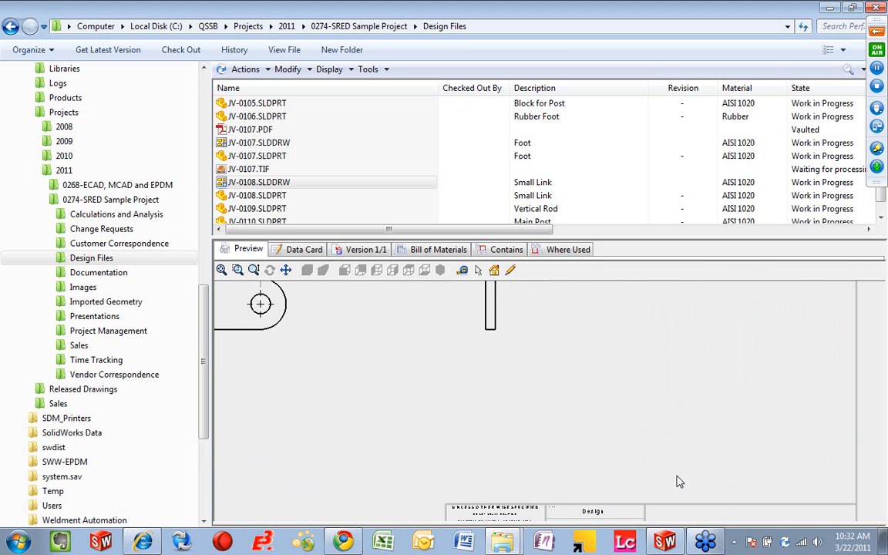
scroll(655, 471, up, 5)
middle_drag(573, 421, 615, 462)
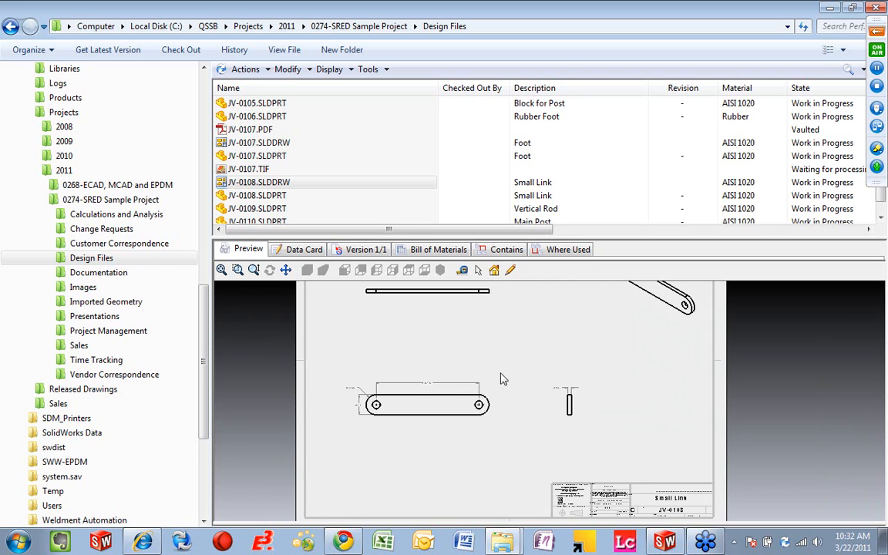
Step: Start the Submit for approval state change on the drawing JV-0108.SLDDRW
click(283, 184)
click(387, 70)
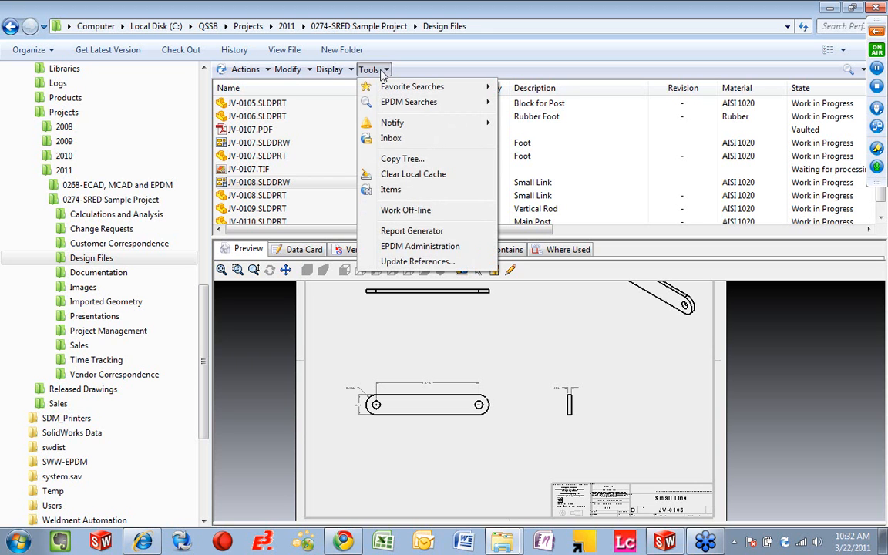
click(324, 70)
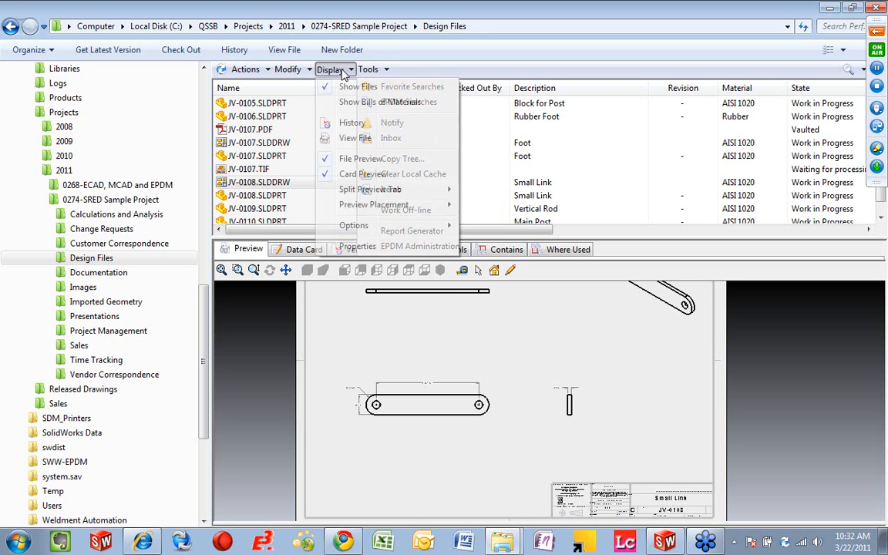
click(292, 70)
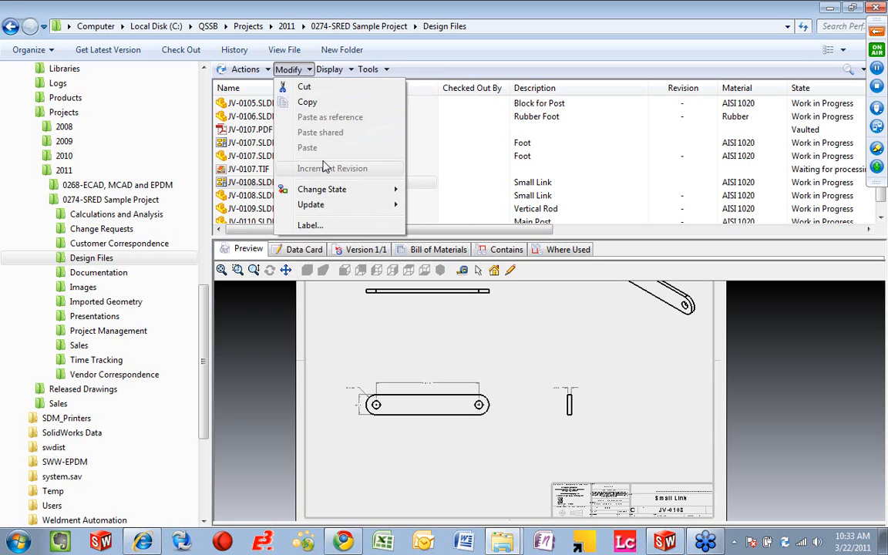
mouse_move(346, 197)
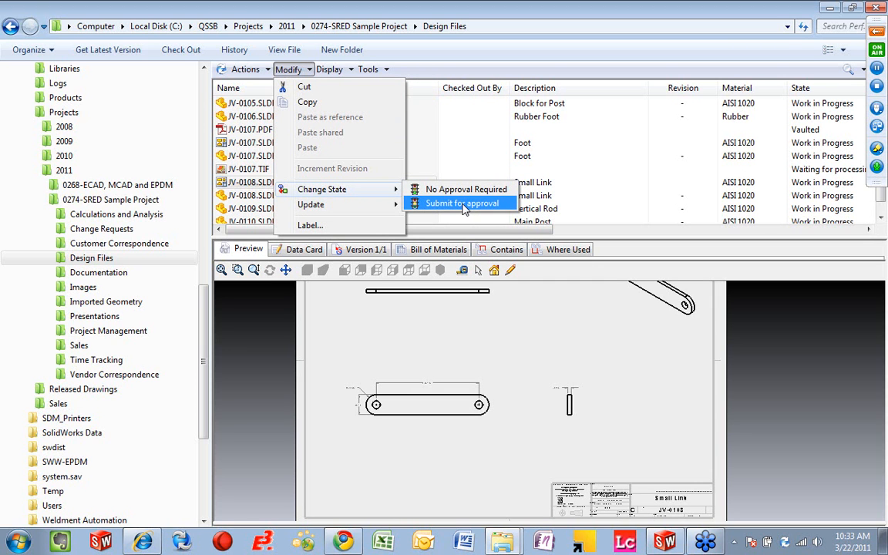
click(463, 204)
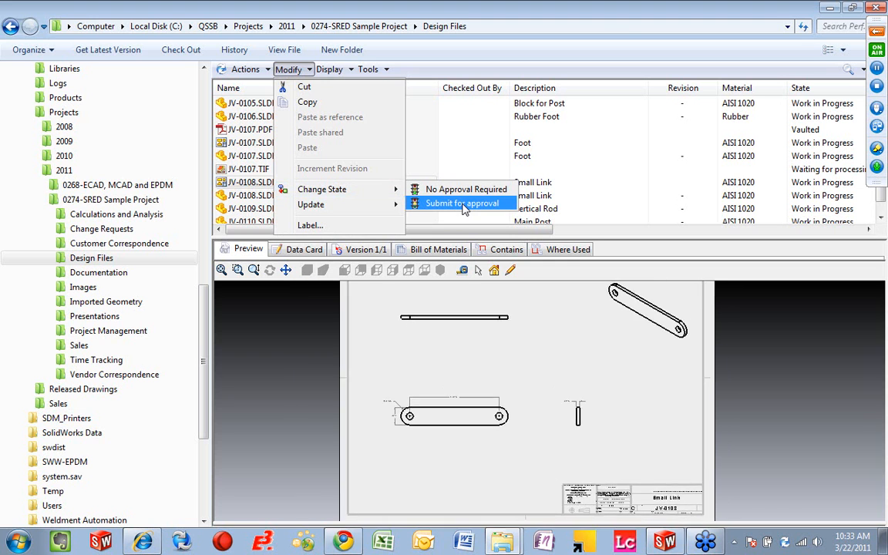
Step: Submit the files with comment "Please review" and notification comment "I need this for Friday", then run Design Checker with Main Drawing Check.swstd and auto correction
click(321, 374)
text(Please review)
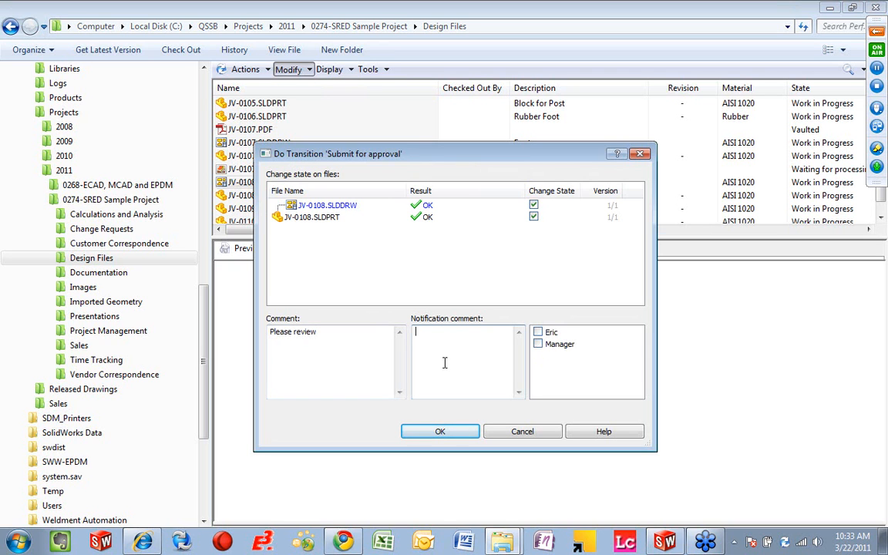
click(417, 332)
text(I need this for Friday)
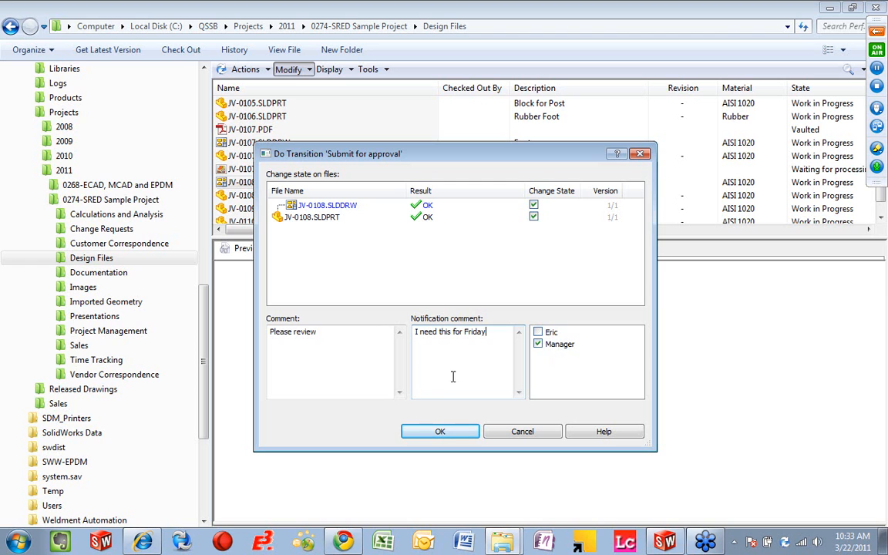
click(434, 434)
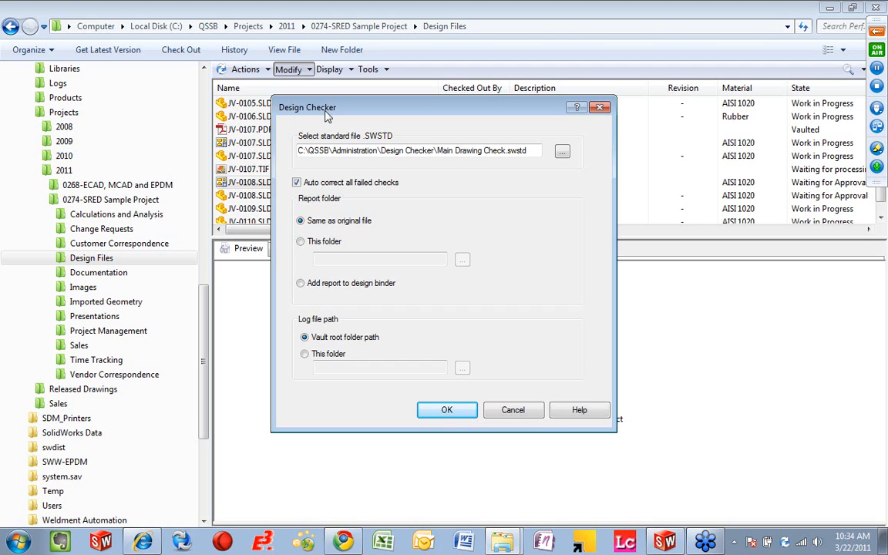
click(445, 414)
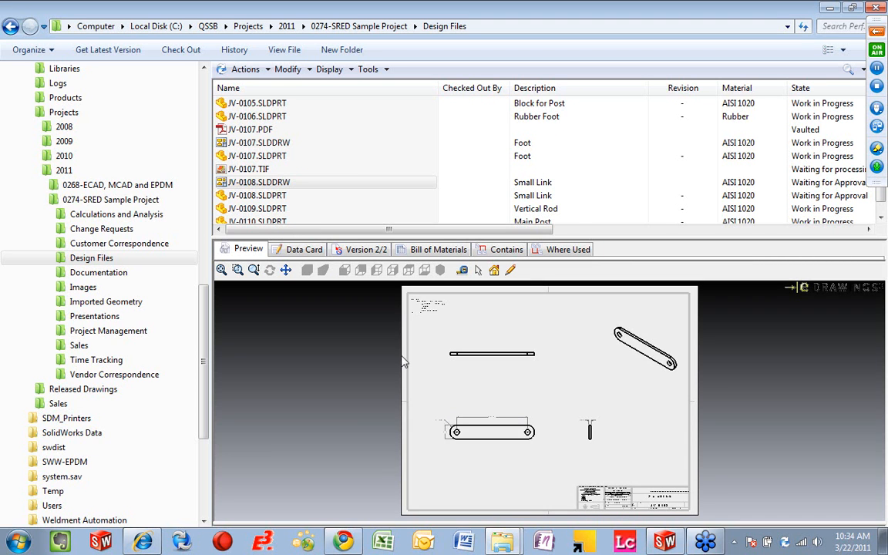
Step: Move the State column of the file list directly after the Name column
drag(829, 91, 449, 88)
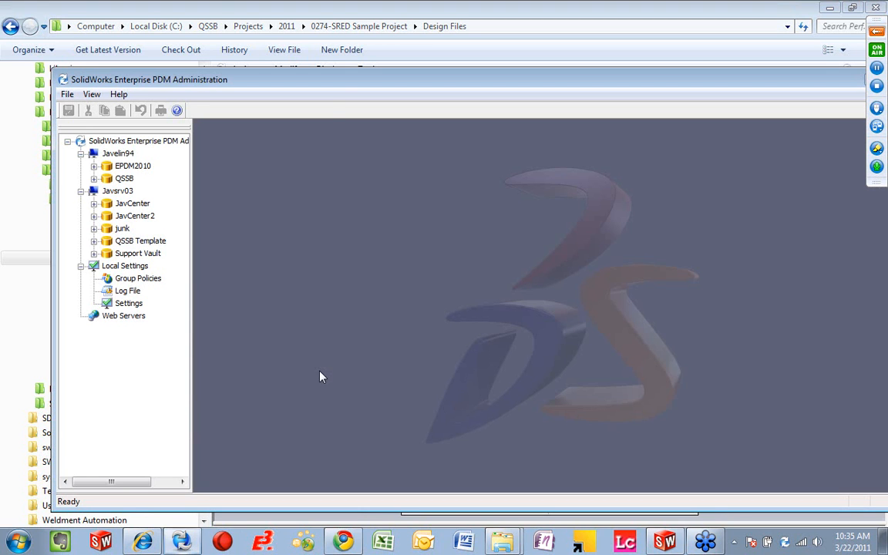
Step: Maximize the SolidWorks Enterprise PDM Administration window and log in to the QSSB vault as admin with the account password
double_click(335, 87)
click(37, 106)
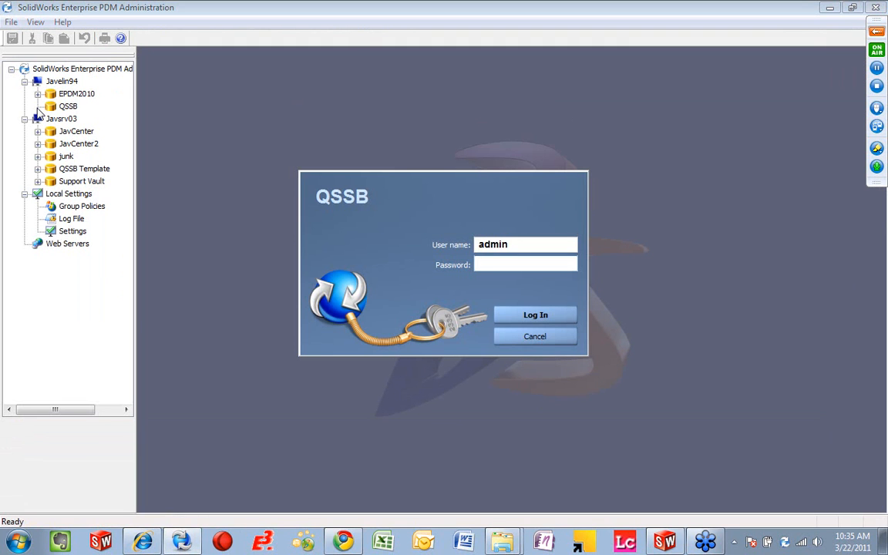
text(*****)
key(Return)
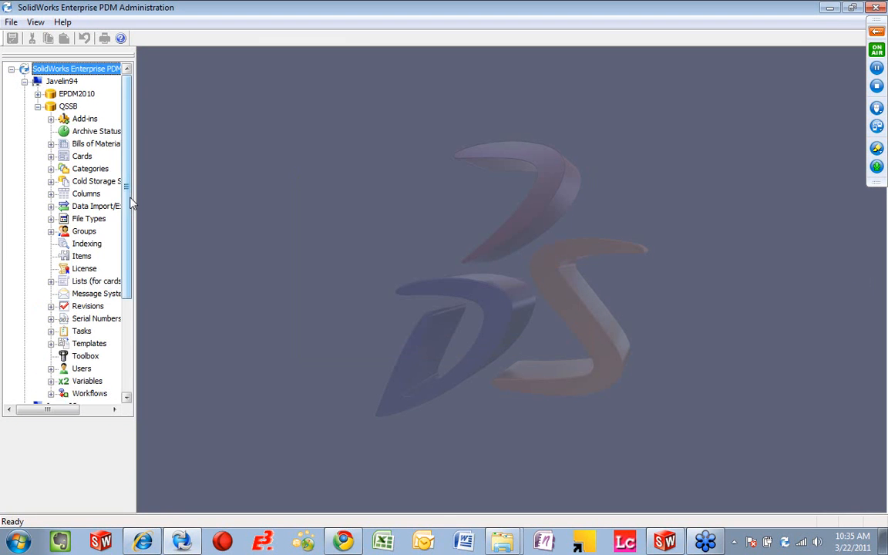
Step: Open the Approval Workflow of the QSSB vault and maximize its diagram
scroll(128, 198, down, 1)
click(50, 356)
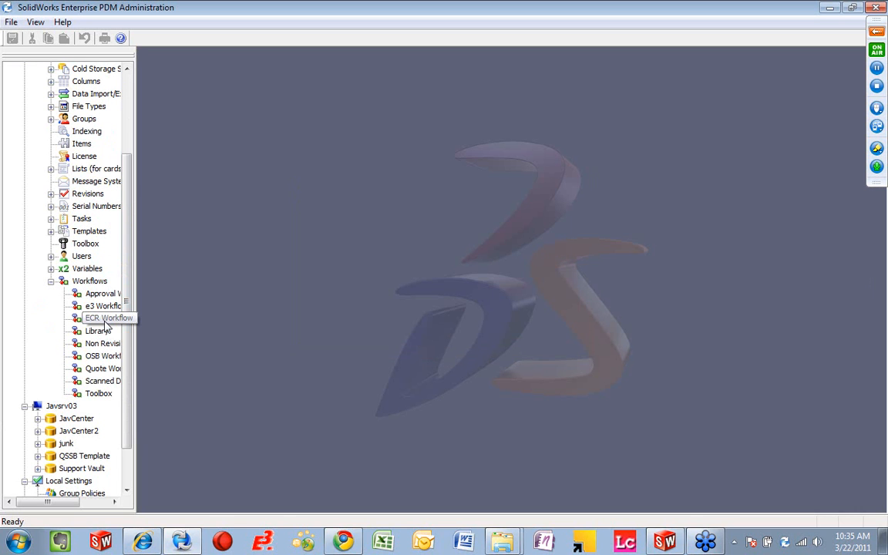
double_click(95, 293)
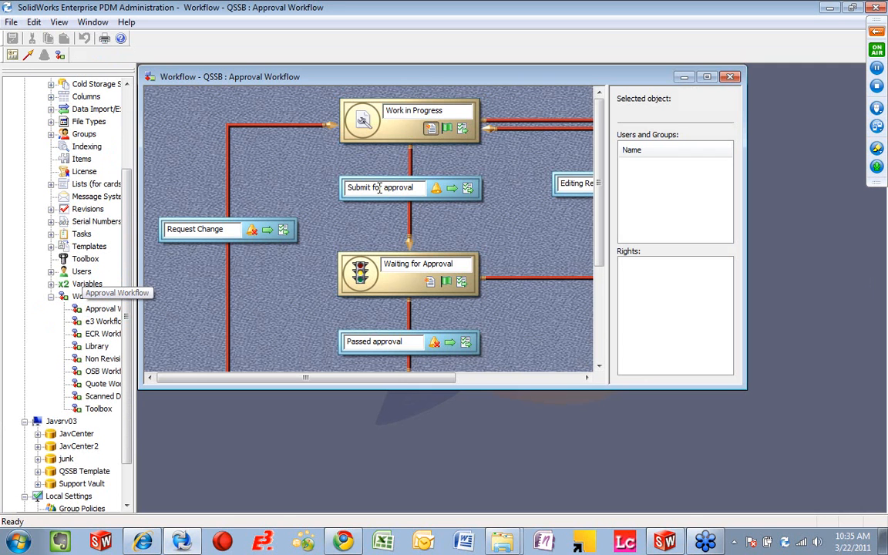
double_click(436, 80)
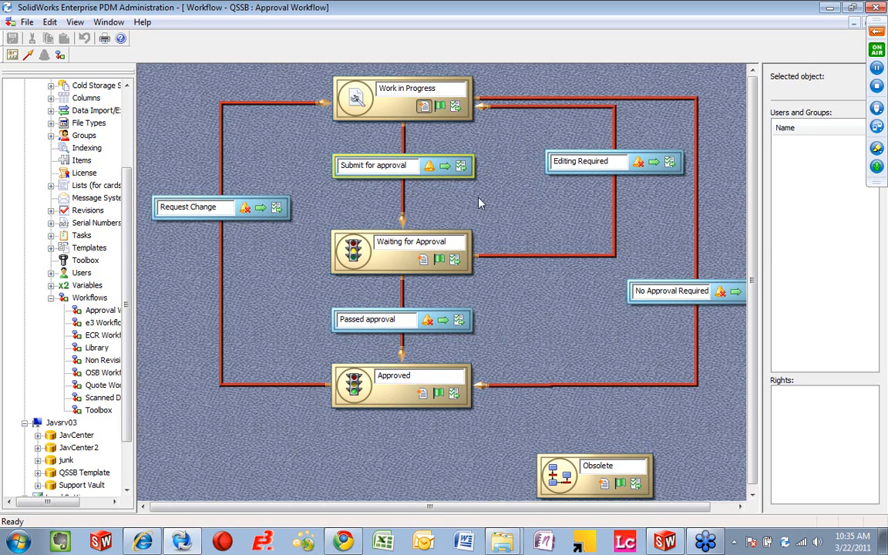
Step: Revoke the Permit right on the No Approval Required transition for the user listed between Admin and Manager, and save the workflow
click(667, 280)
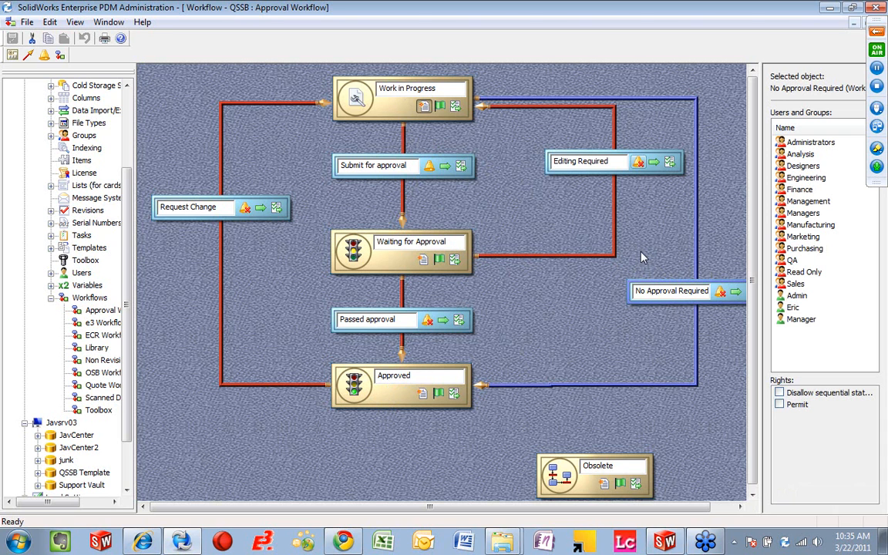
click(794, 308)
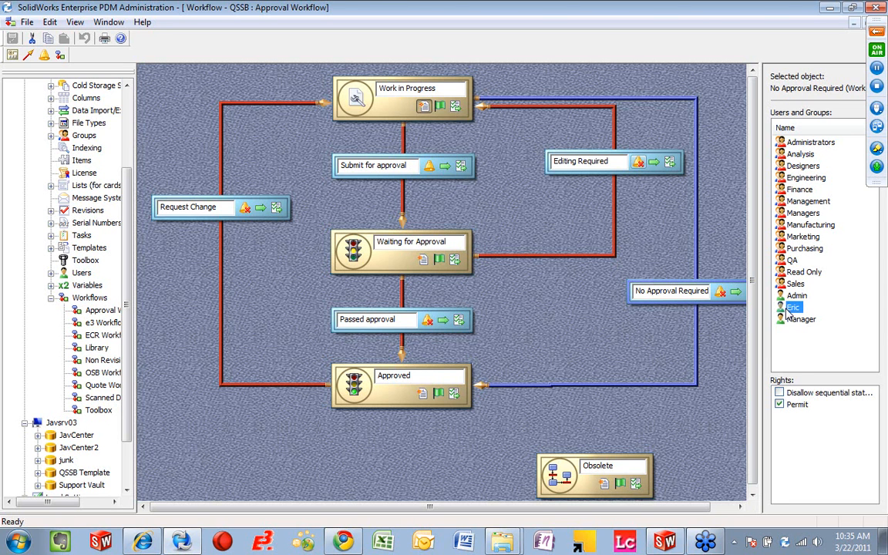
click(780, 405)
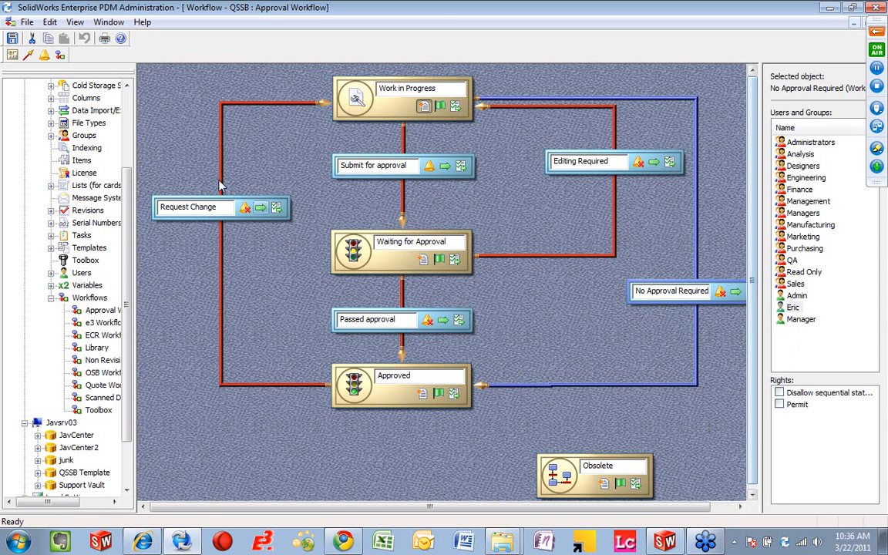
click(13, 38)
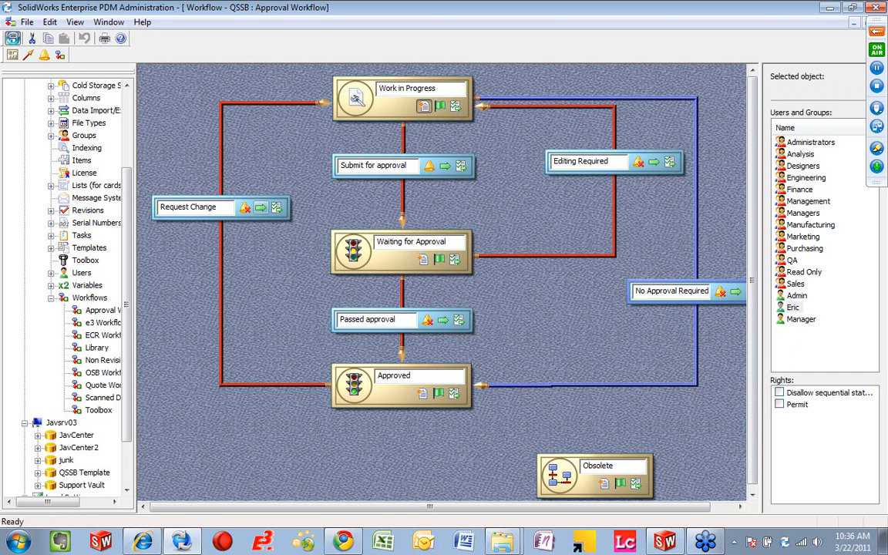
Step: Close the administration window and check which state changes are available for JV-0106.SLDPRT in the Design Files folder
click(875, 9)
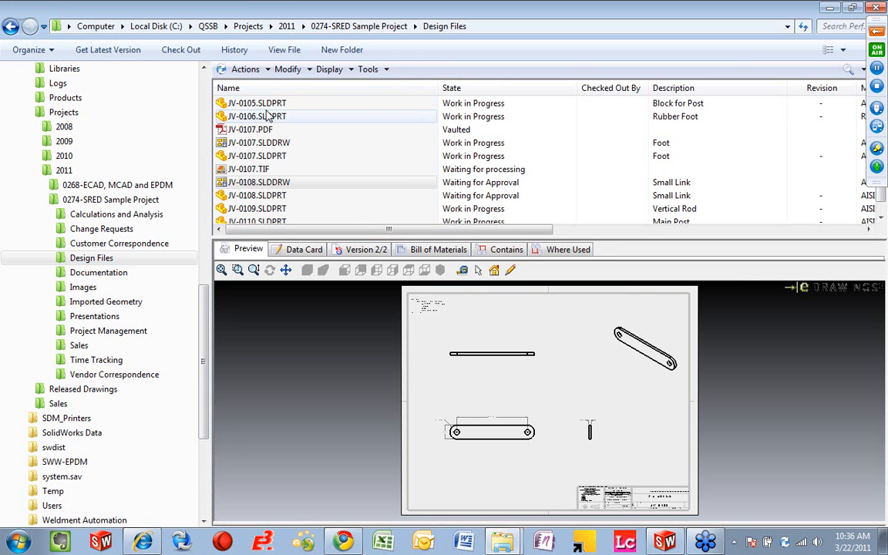
click(252, 117)
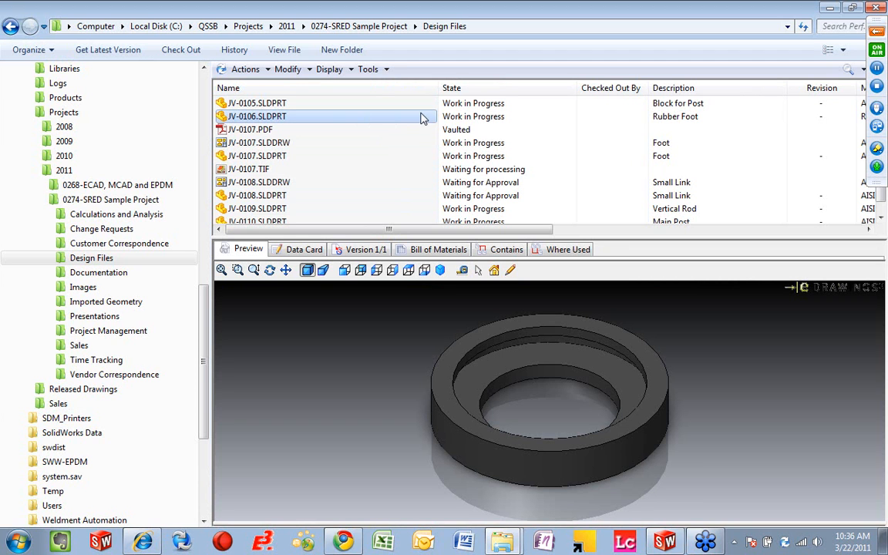
click(288, 69)
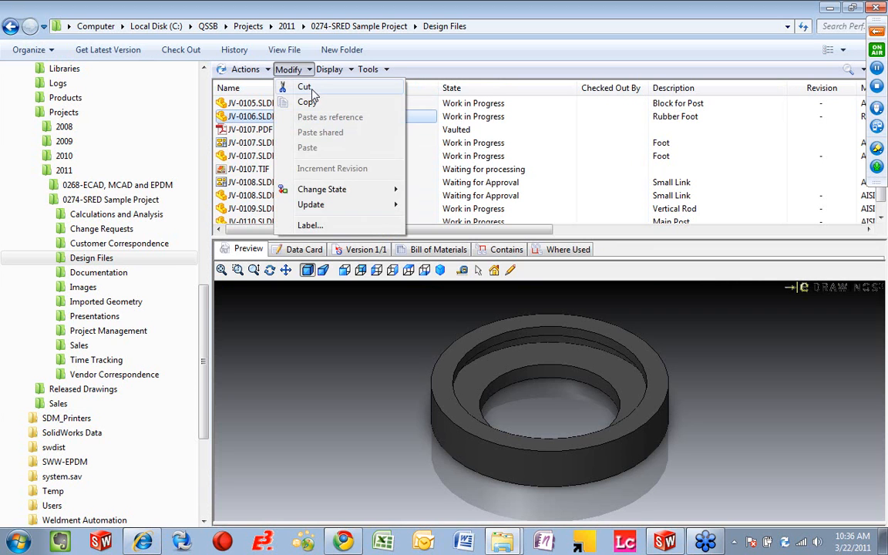
mouse_move(370, 195)
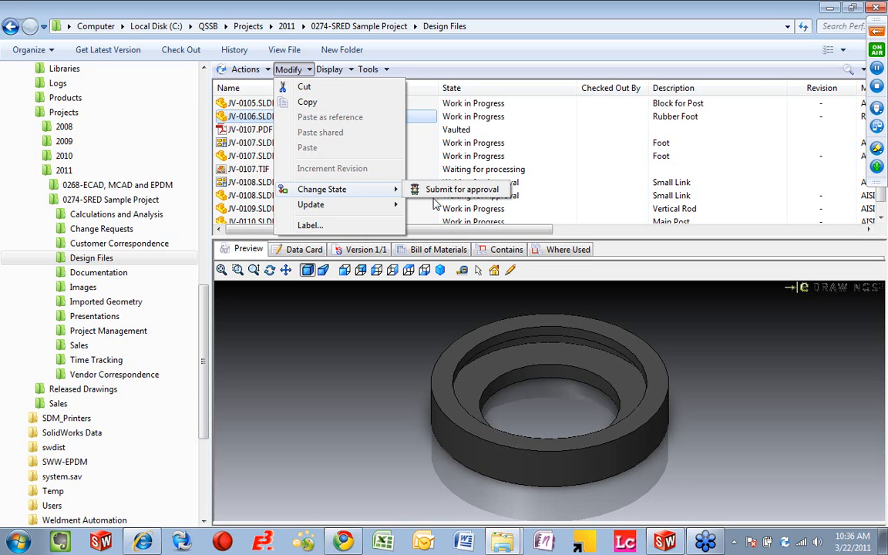
click(431, 232)
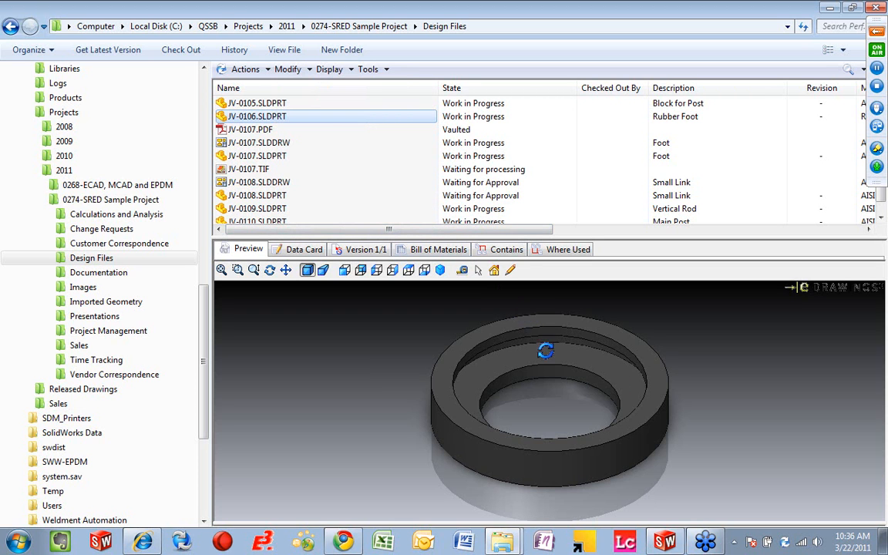
Step: Show the desktop and log the current account off from the QSSB vault
click(884, 544)
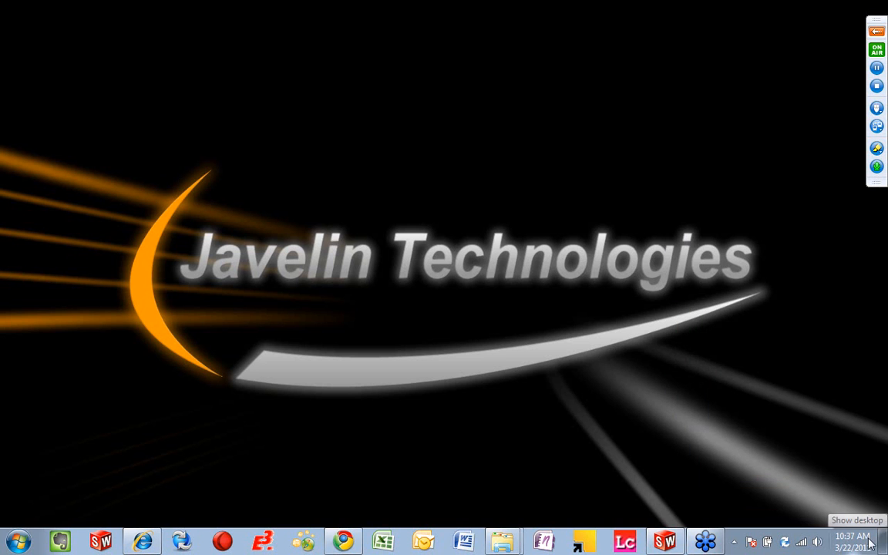
right_click(752, 542)
mouse_move(782, 466)
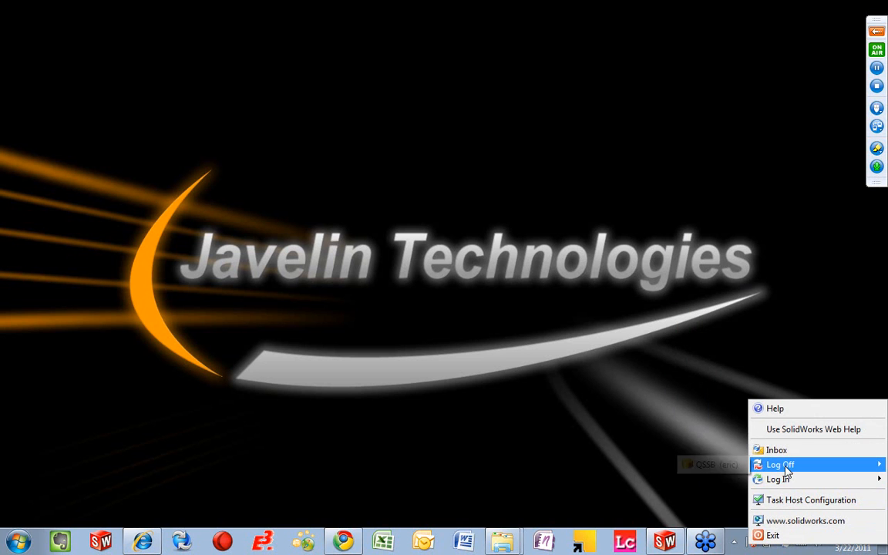
click(723, 464)
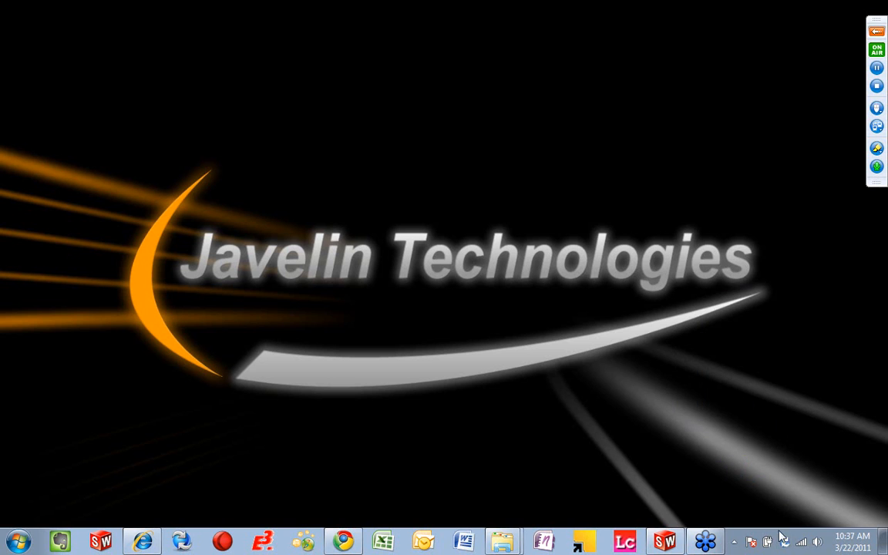
Step: Log in to the QSSB vault with the user name manager
right_click(751, 542)
mouse_move(777, 478)
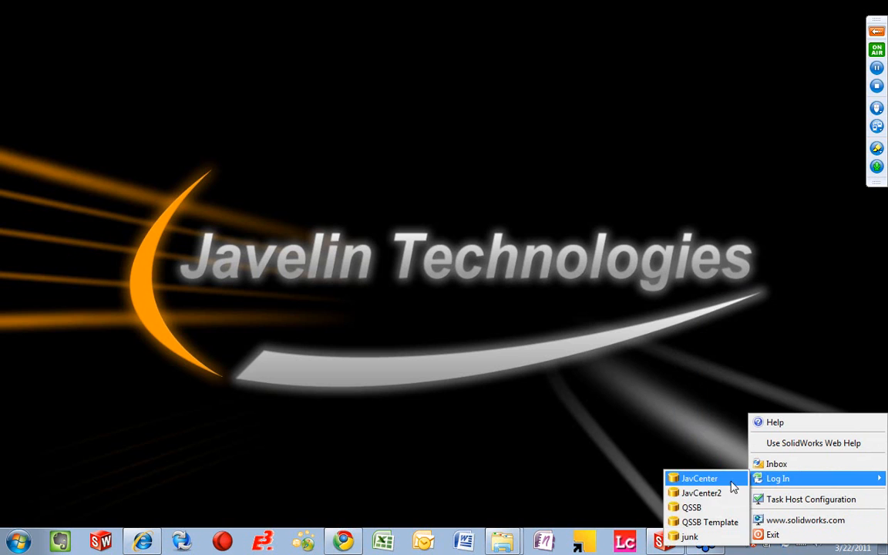
click(703, 508)
drag(510, 244, 422, 246)
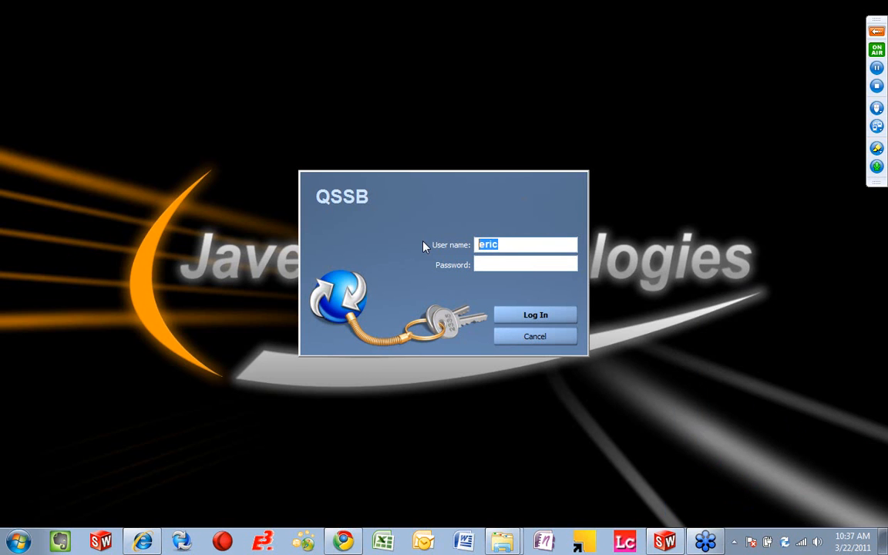
text(manager)
key(Tab)
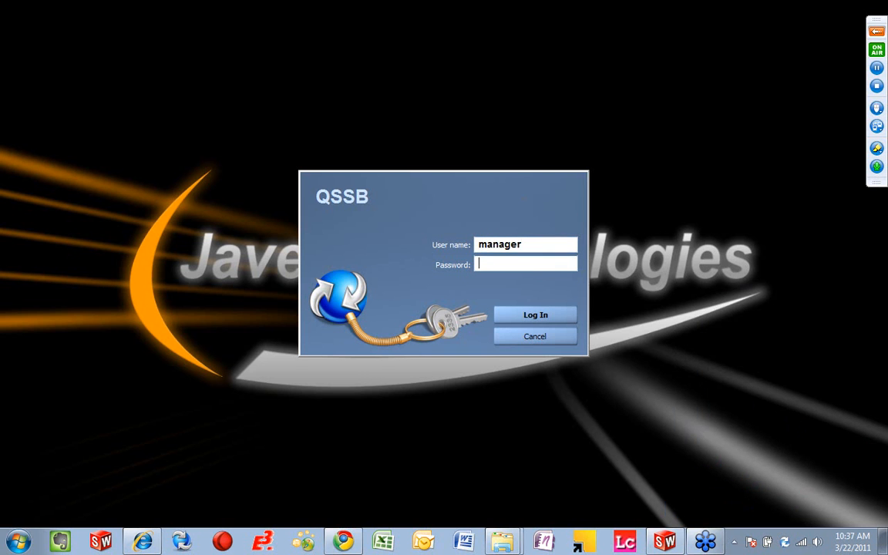
key(Return)
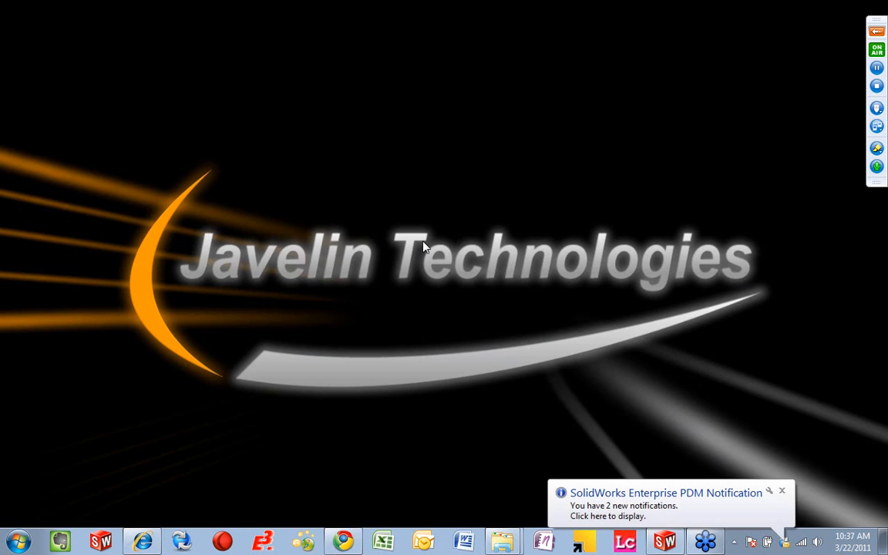
Step: Open the new vault notifications, read both state change messages with their comments, and close the notification window
click(672, 512)
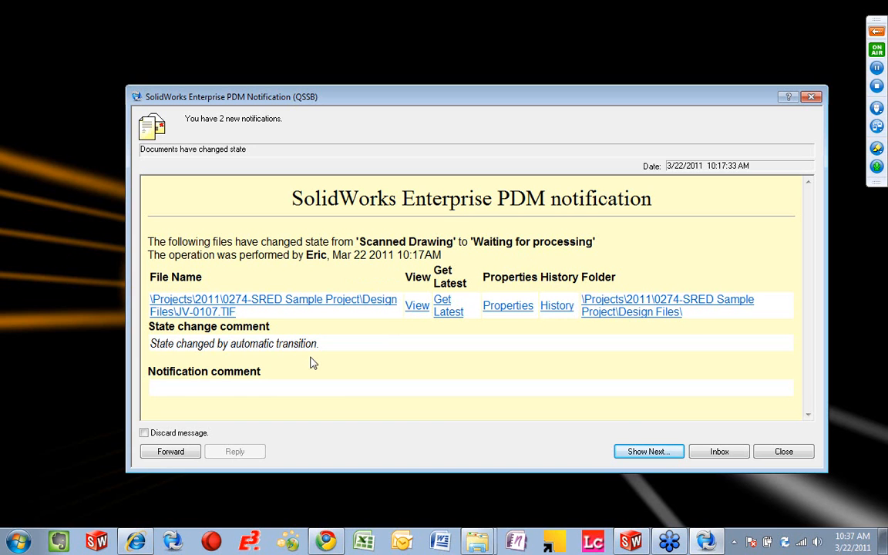
click(655, 452)
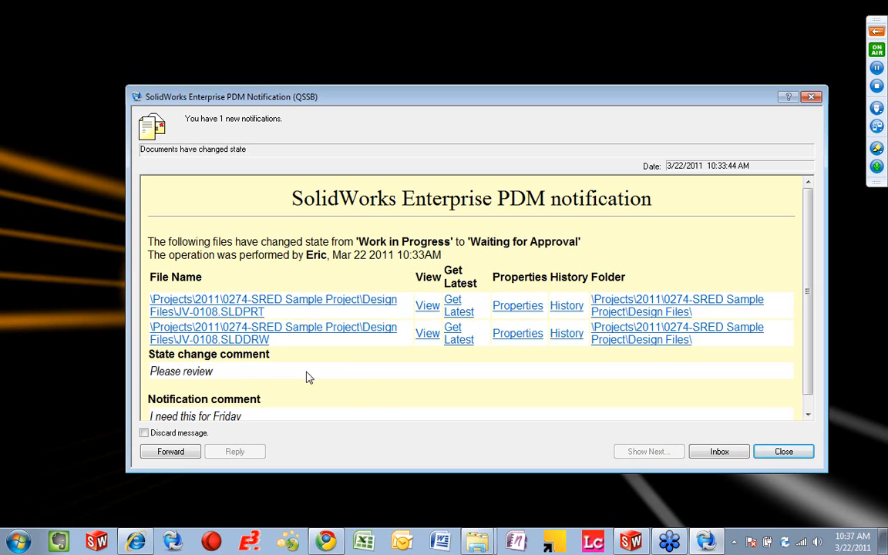
scroll(307, 377, down, 1)
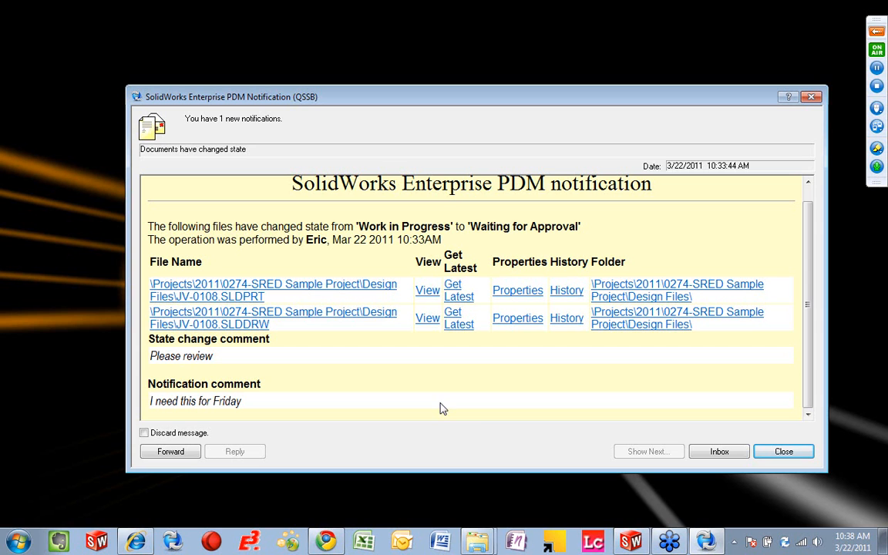
click(775, 459)
Step: Return to the vault's Design Files folder, run the saved Waiting for Approval search, and maximize the search window
mouse_move(493, 540)
click(460, 491)
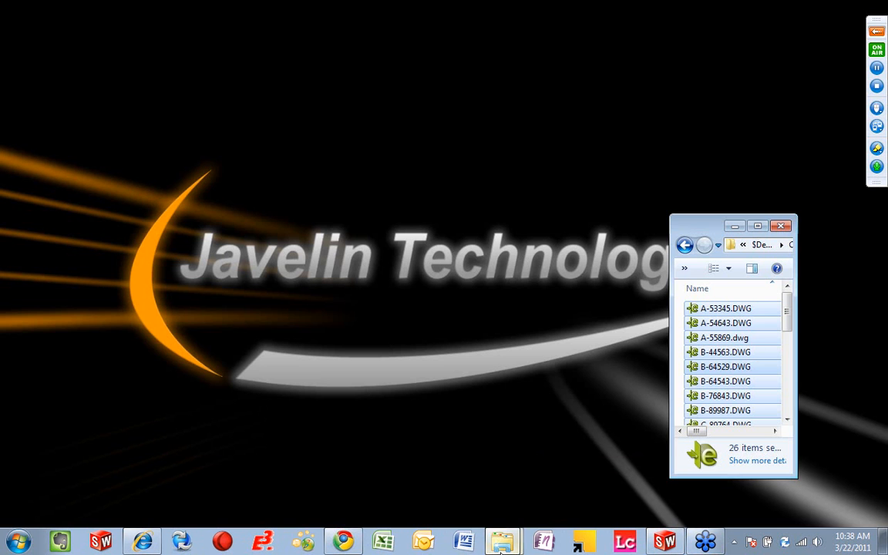
click(425, 455)
click(10, 27)
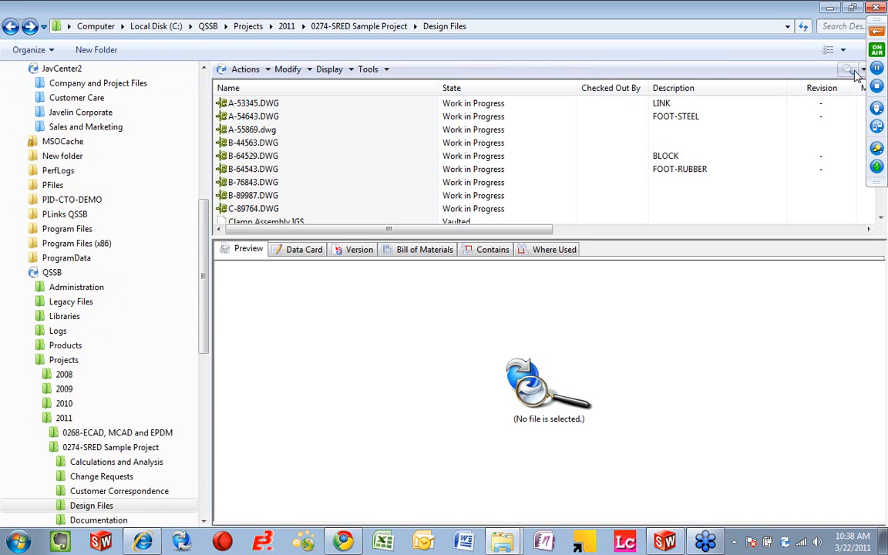
click(855, 70)
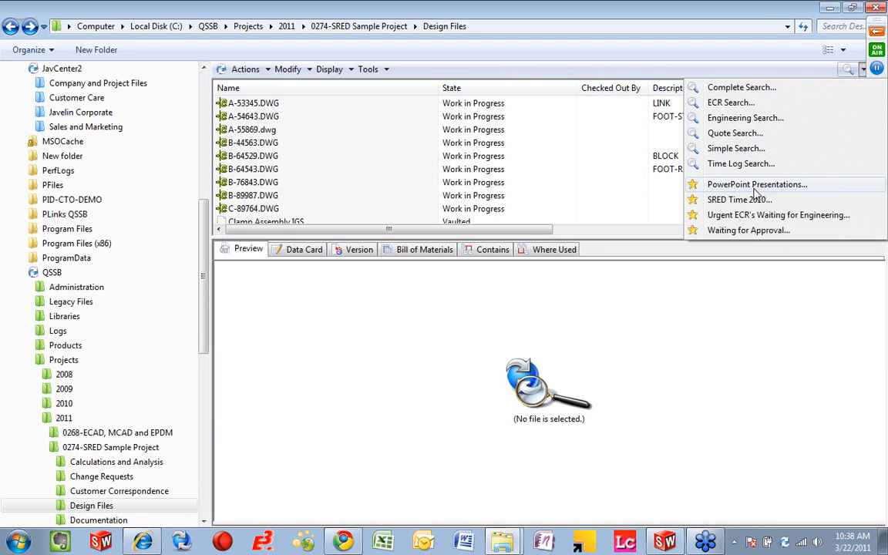
click(731, 232)
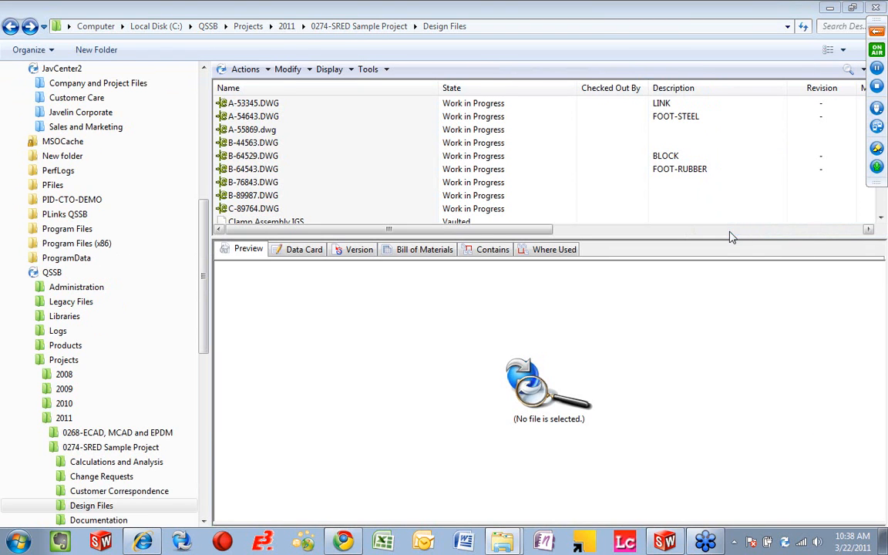
double_click(675, 64)
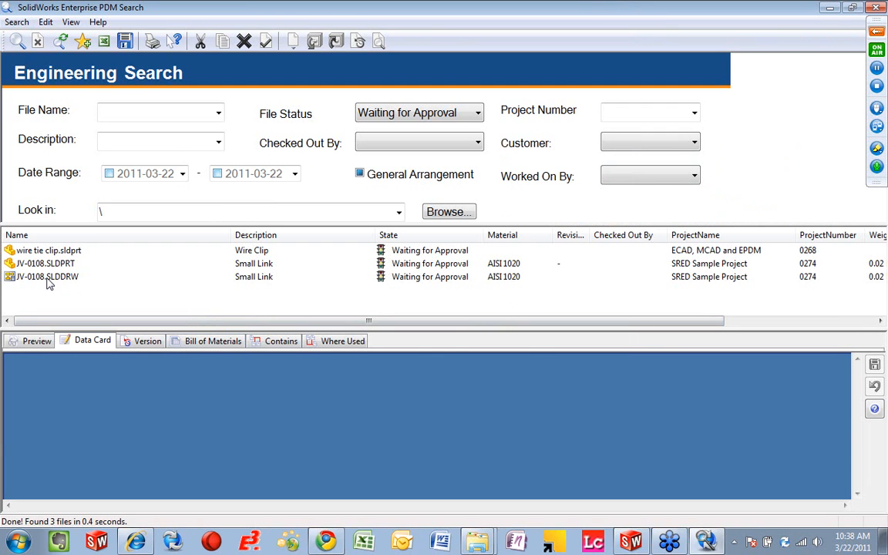
Step: Enlarge the details area of the search results and examine the data card and preview of JV-0108.SLDDRW
click(51, 282)
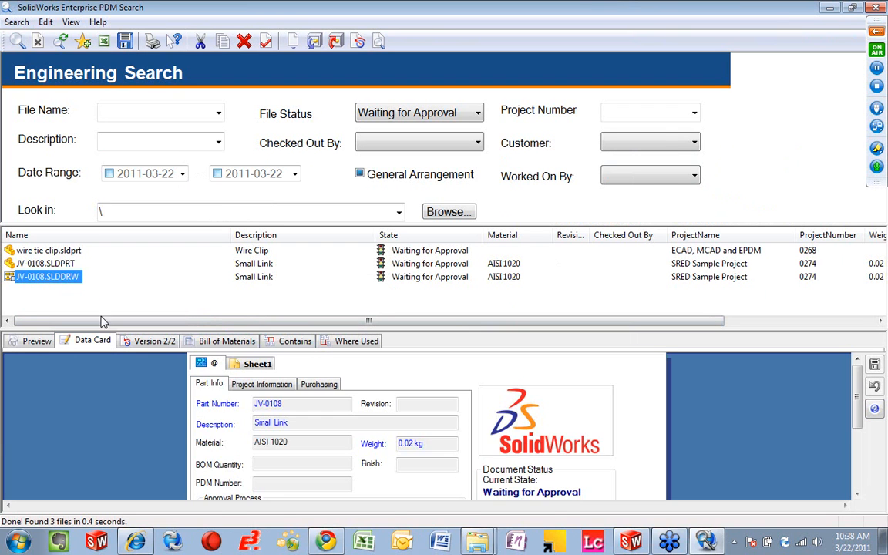
drag(109, 330, 109, 306)
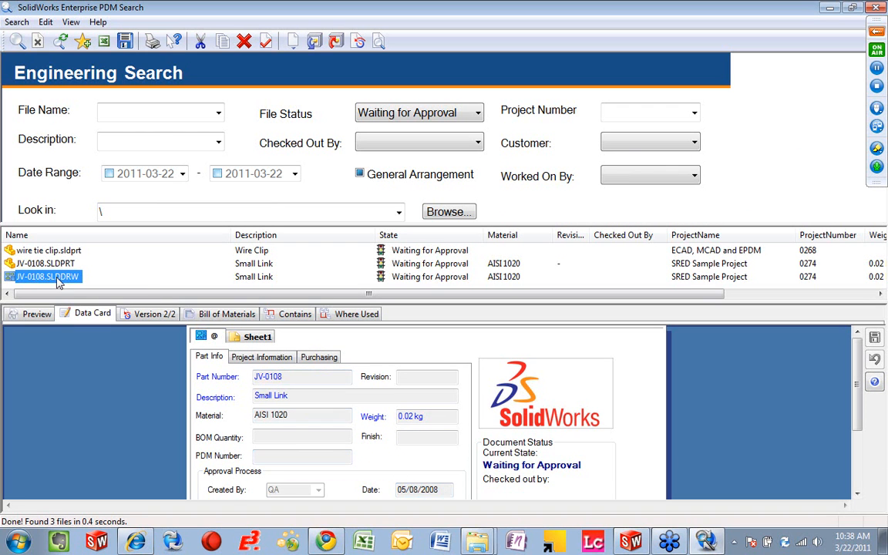
click(35, 314)
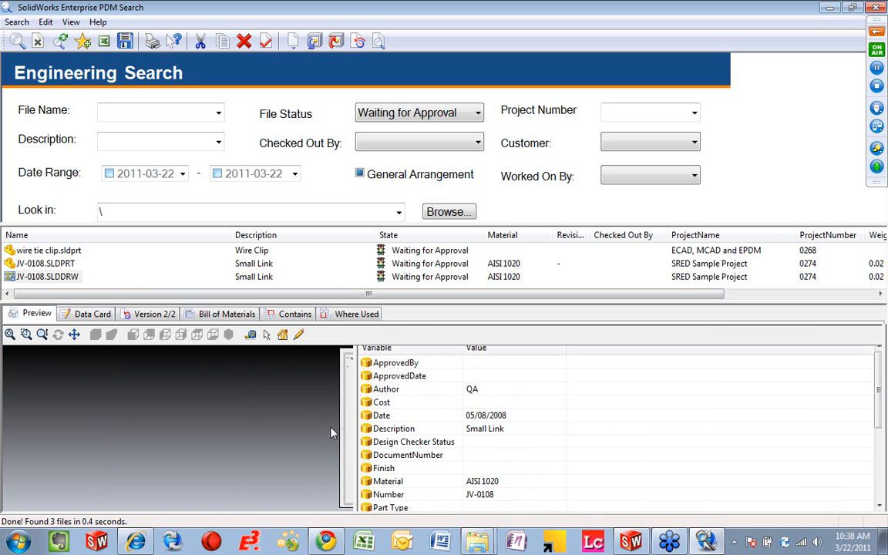
Step: Apply the Passed approval transition to JV-0108.SLDDRW and its part with comment "looks good" and the account password, accepting PDF output to Released Drawings
click(65, 279)
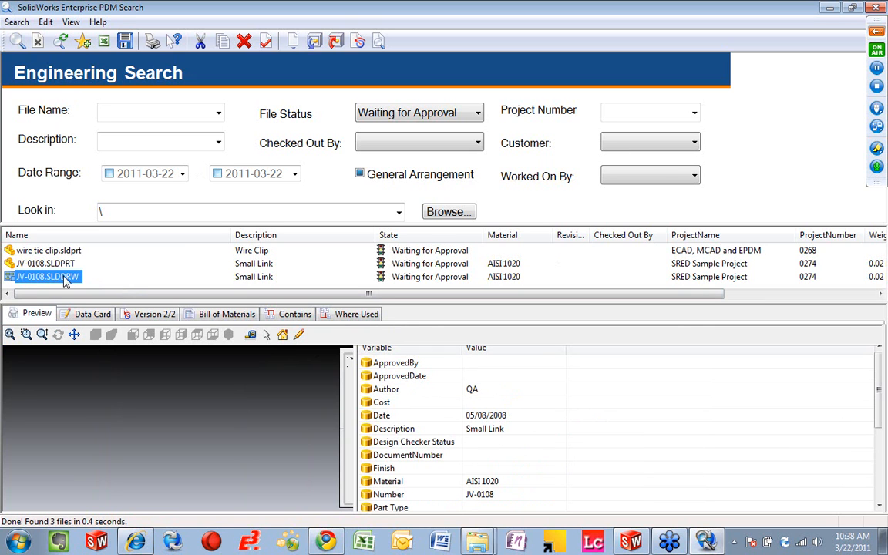
right_click(65, 276)
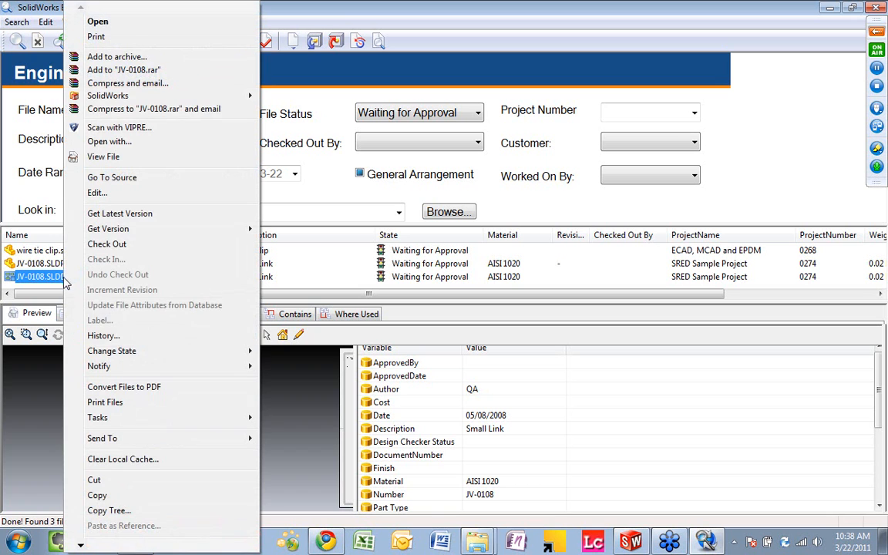
mouse_move(236, 359)
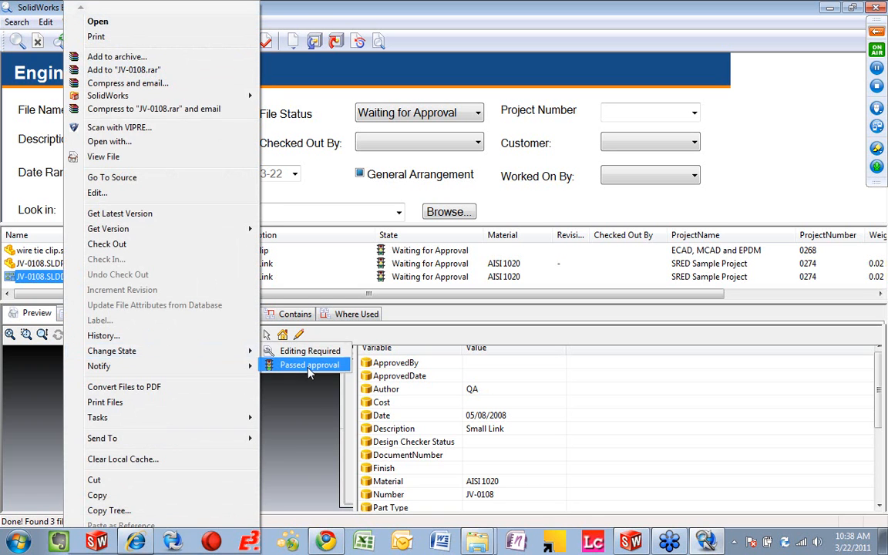
click(305, 365)
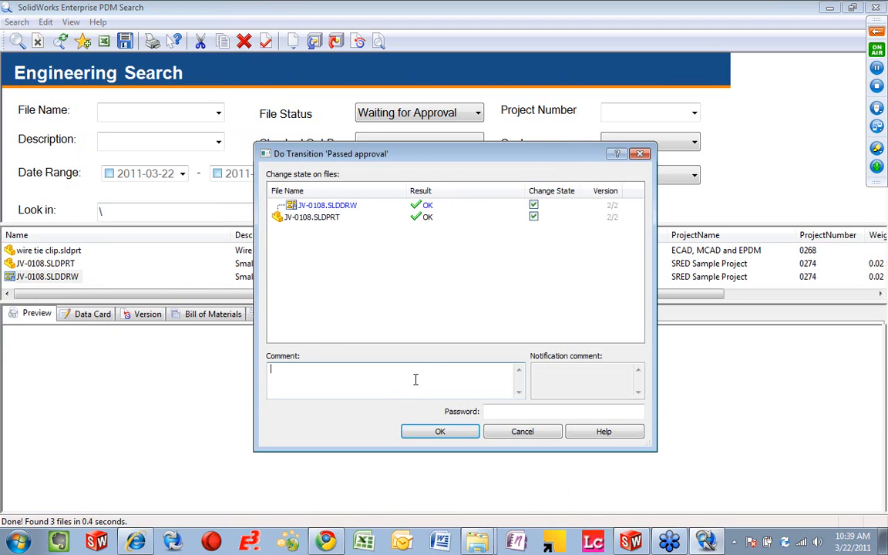
text(looks good)
click(565, 413)
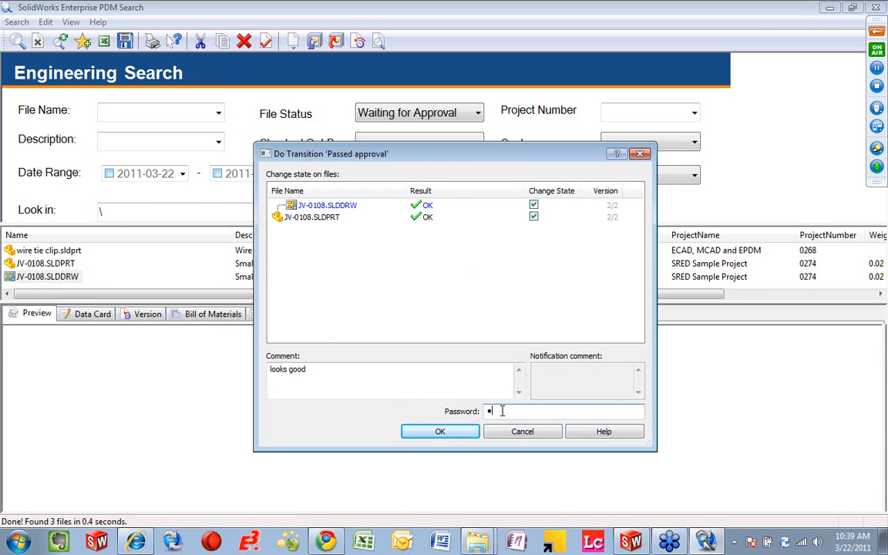
click(470, 433)
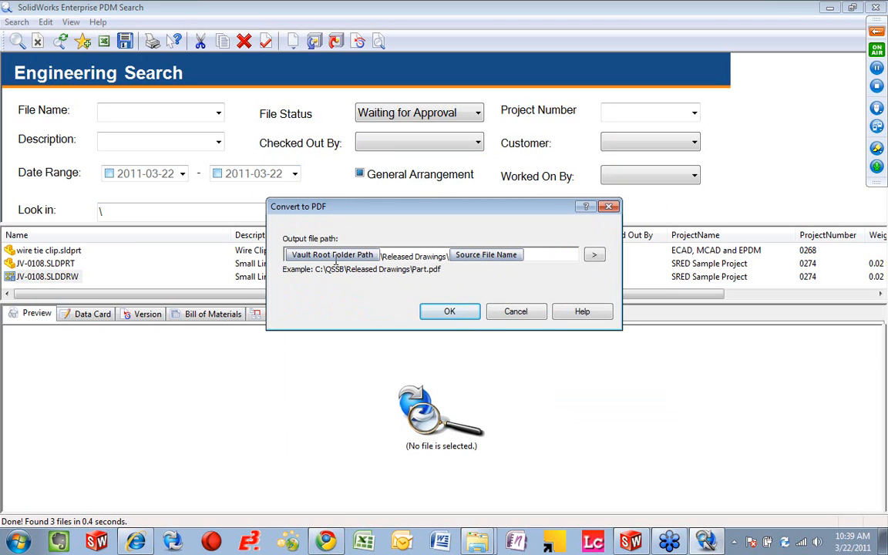
click(455, 313)
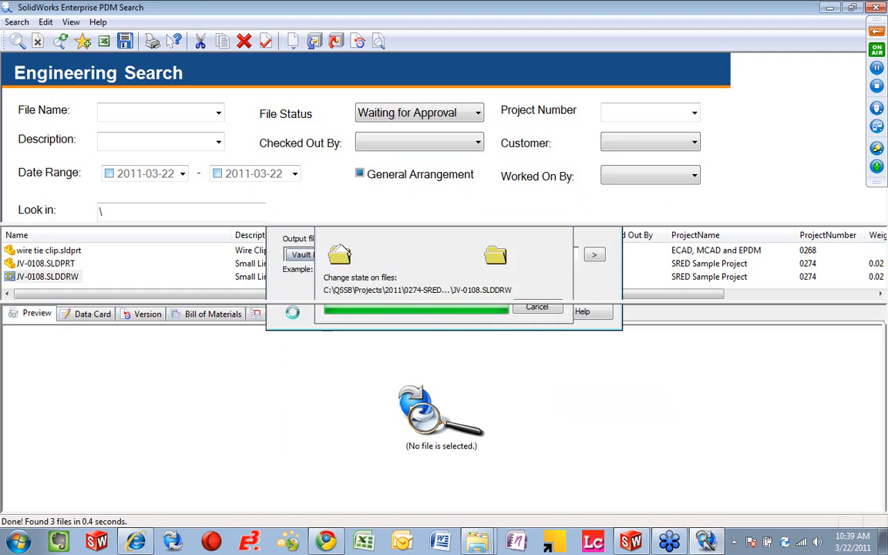
Step: Examine the revision, approver and approval date in the title block of the JV-0108.SLDDRW preview
scroll(493, 493, down, 5)
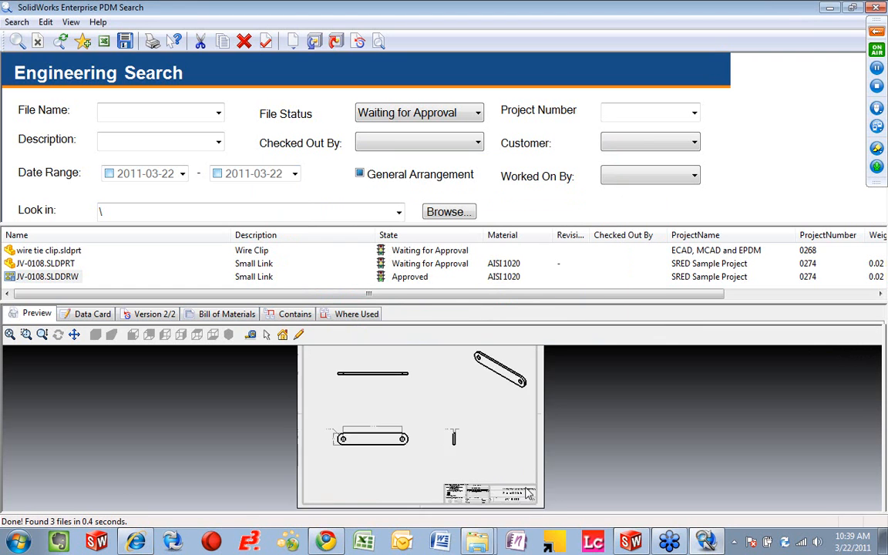
scroll(493, 493, down, 4)
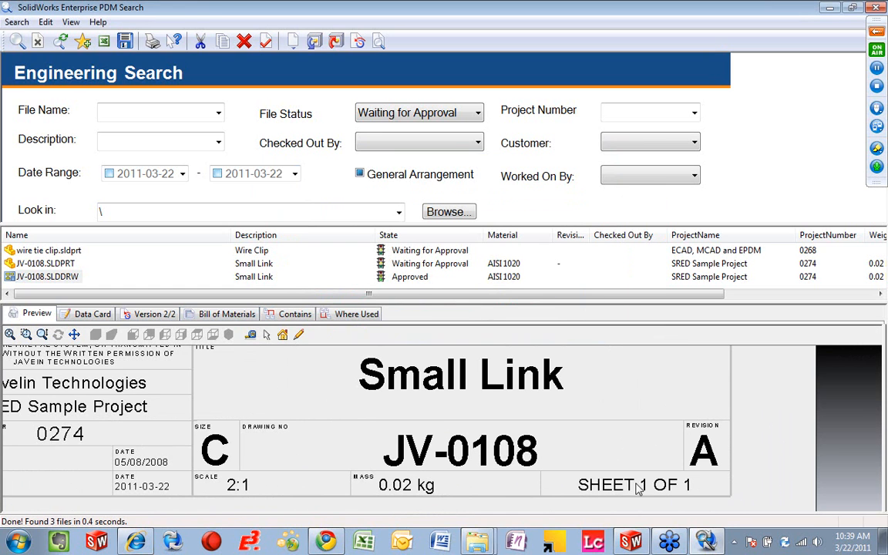
drag(152, 480, 308, 469)
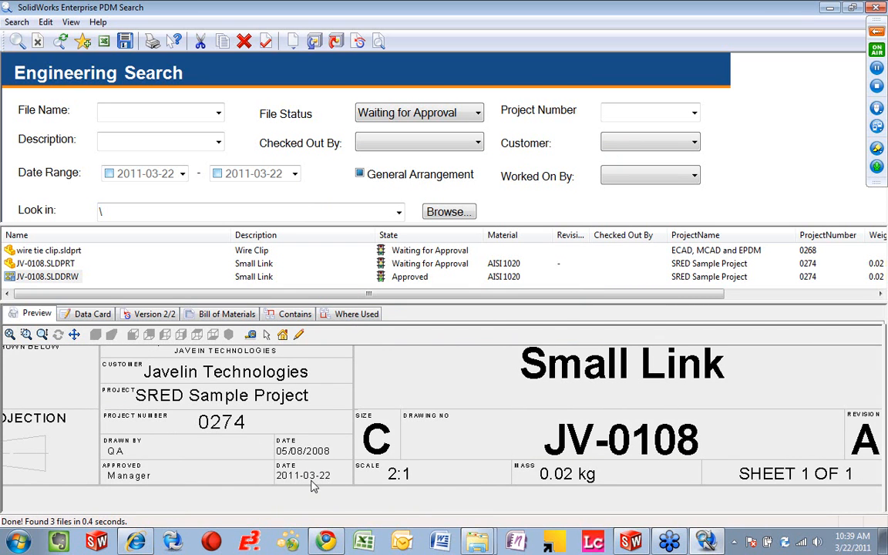
scroll(312, 484, up, 8)
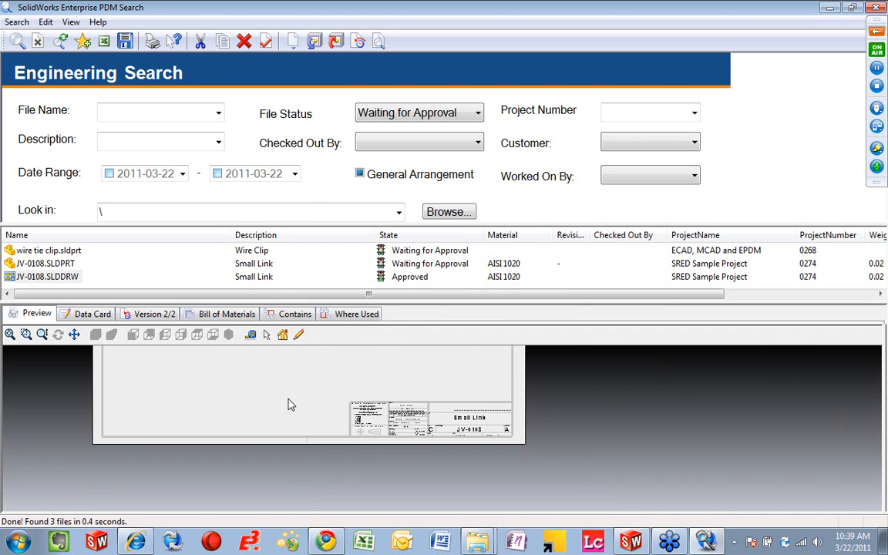
scroll(289, 405, down, 4)
drag(377, 478, 367, 469)
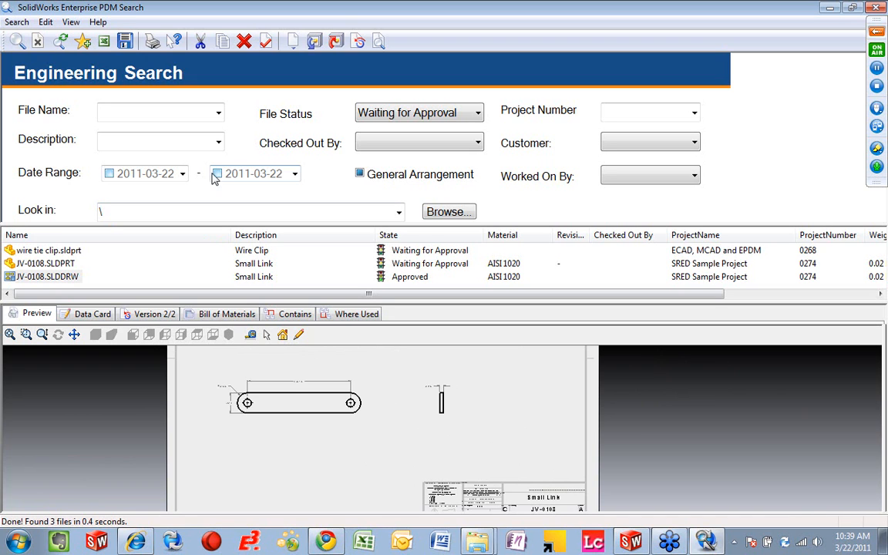
click(210, 114)
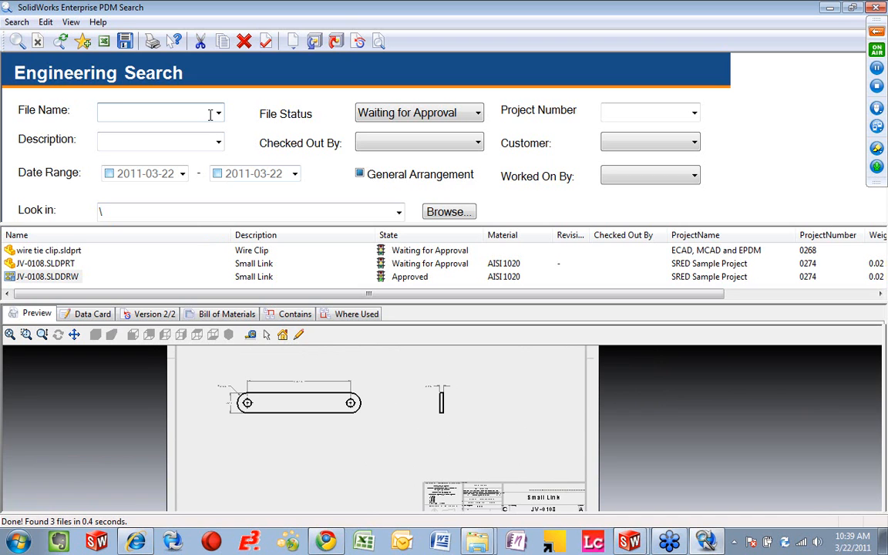
text(ppt)
key(Return)
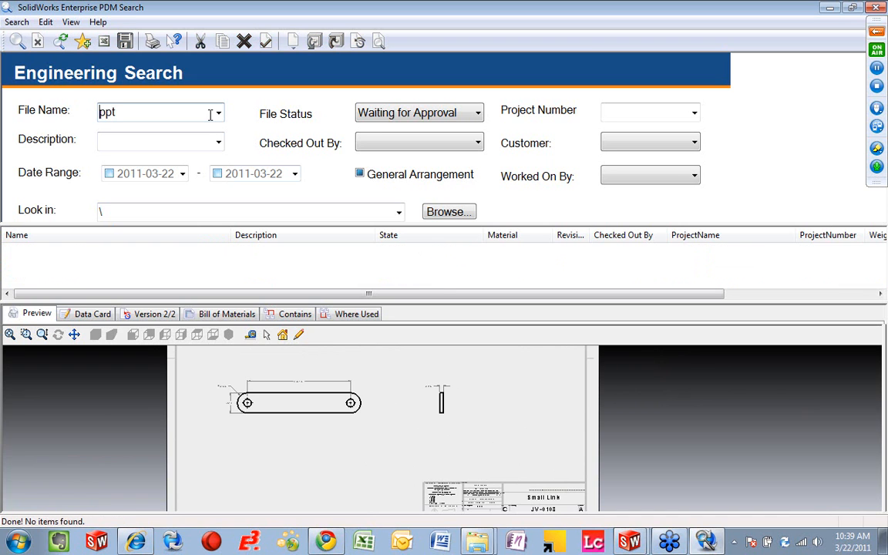
click(37, 41)
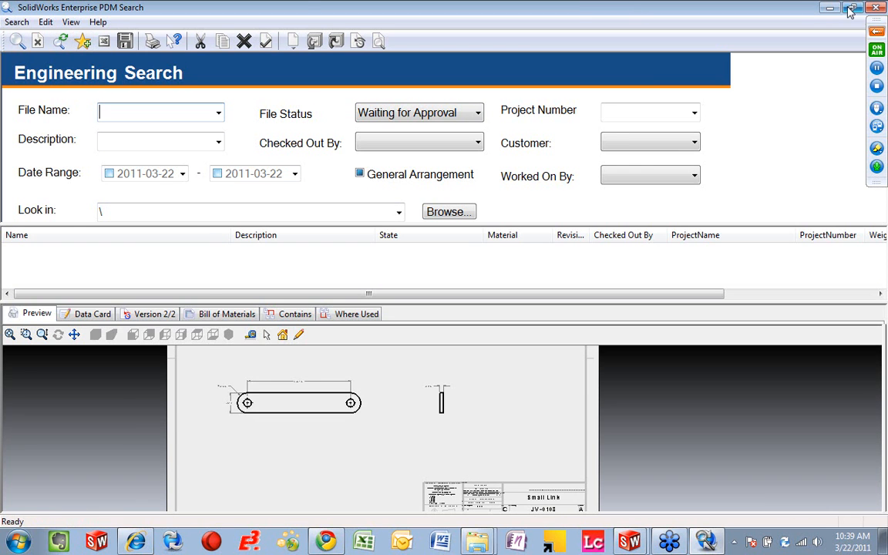
Step: Close the approval search, run the saved PowerPoint Presentations search from the vault, and maximize its search window
click(876, 8)
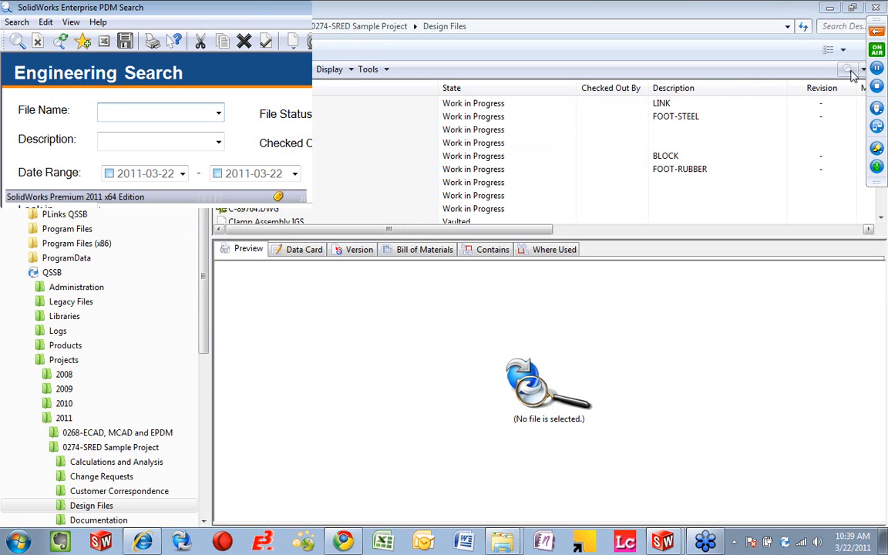
click(856, 71)
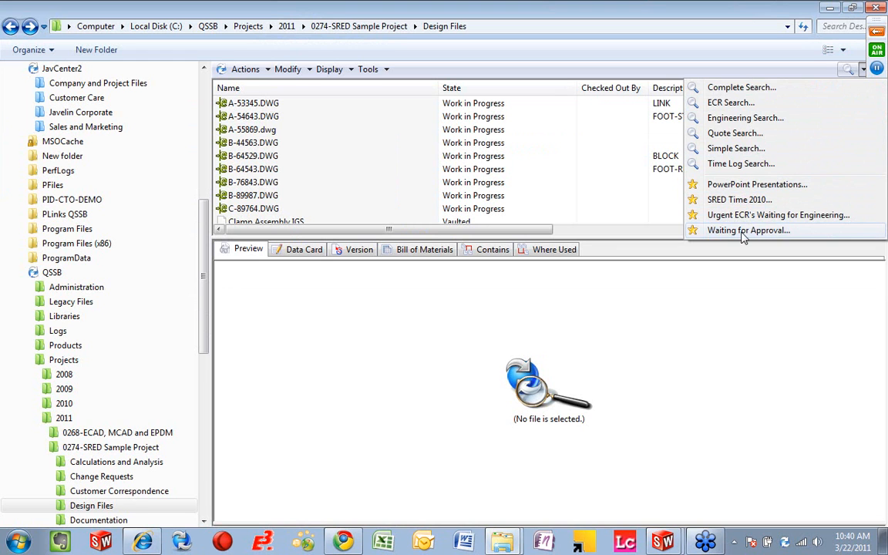
click(752, 184)
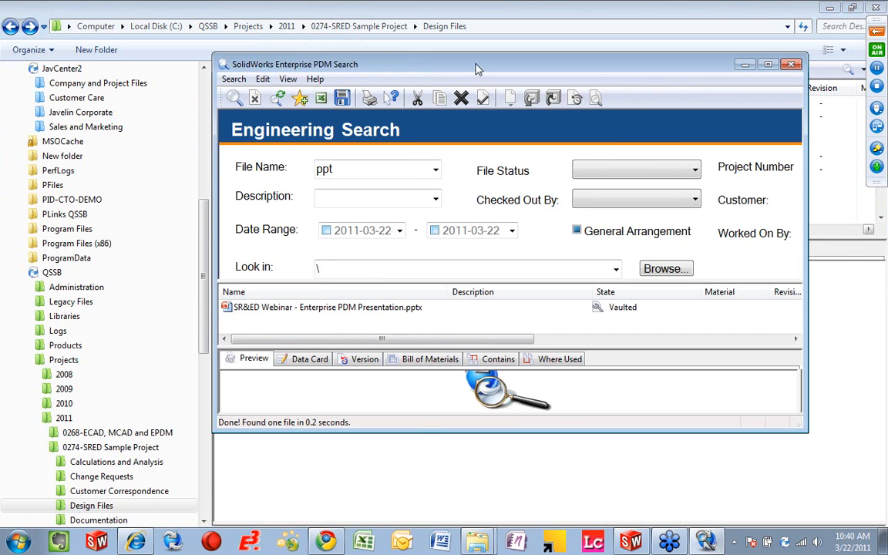
double_click(476, 69)
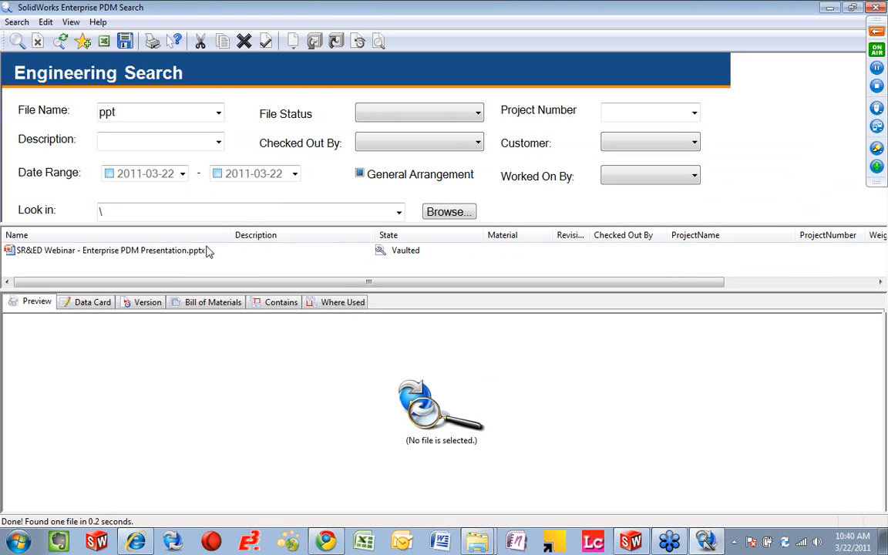
Step: Open SR&ED Webinar - Enterprise PDM Presentation.pptx, start the slide show at the "Built as an extension of Windows Explorer" slide, and advance one slide
click(145, 252)
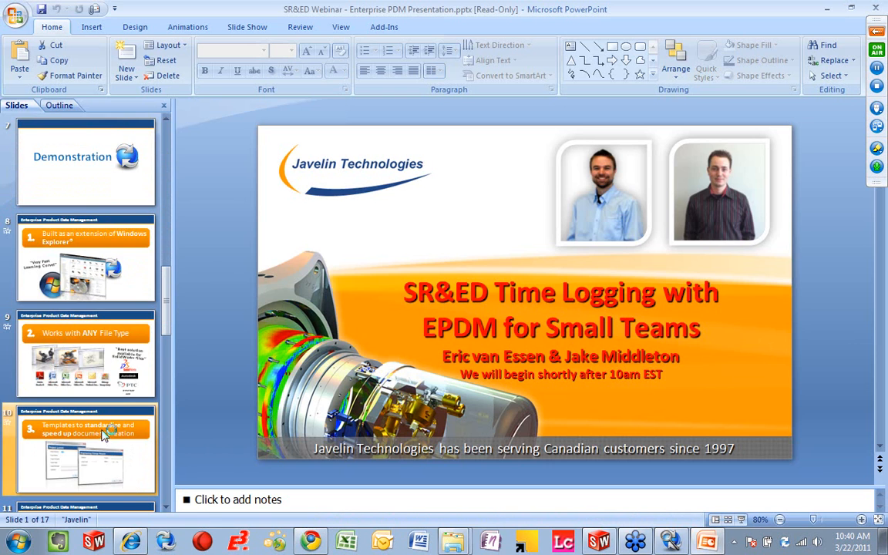
scroll(98, 389, up, 2)
click(131, 328)
click(740, 520)
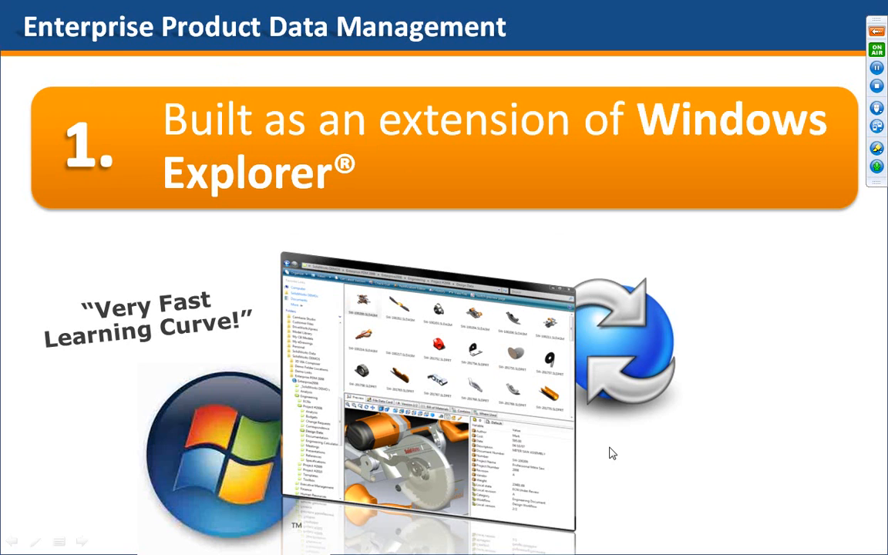
key(Right)
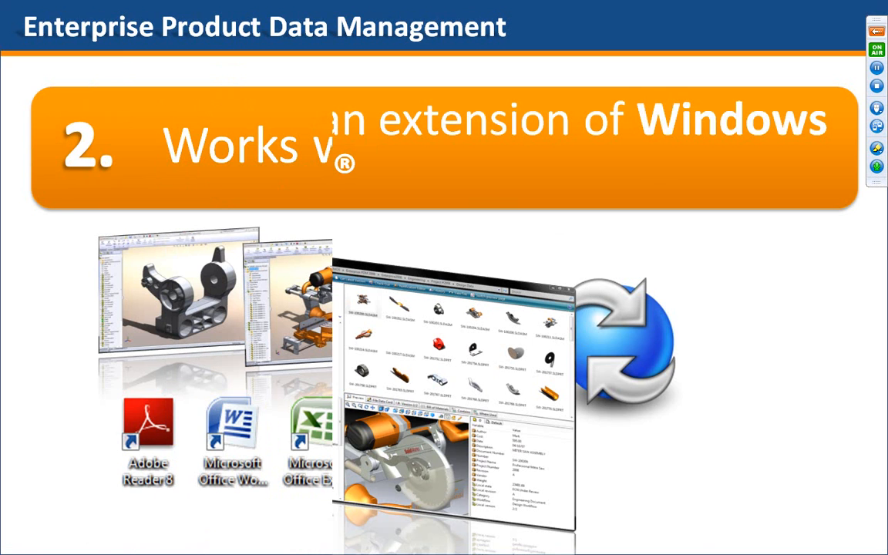